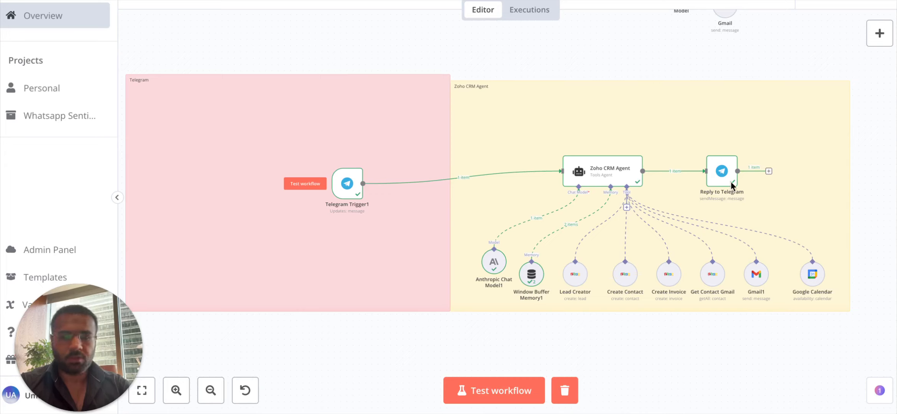
# Delete the previous test run's execution data from the Zoho CRM agent workflow.
pyautogui.click(567, 387)
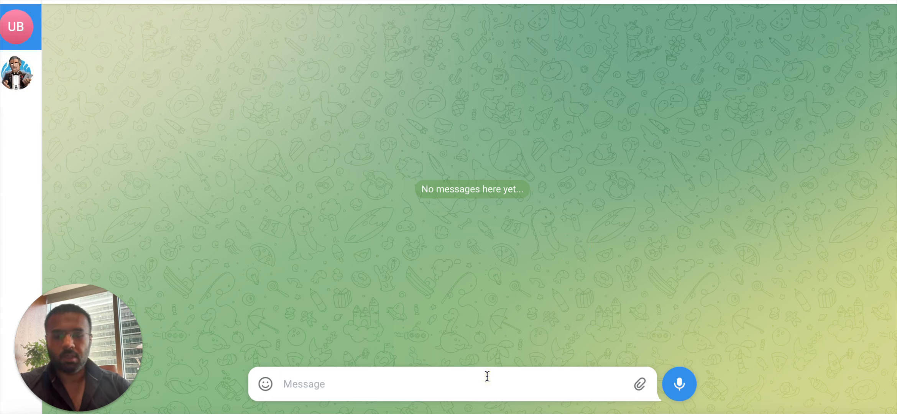
# Send the bot 'Hi i want to create a lead in zoho rcm' and run the workflow so it replies.
pyautogui.click(487, 377)
pyautogui.write('Hi i want t')
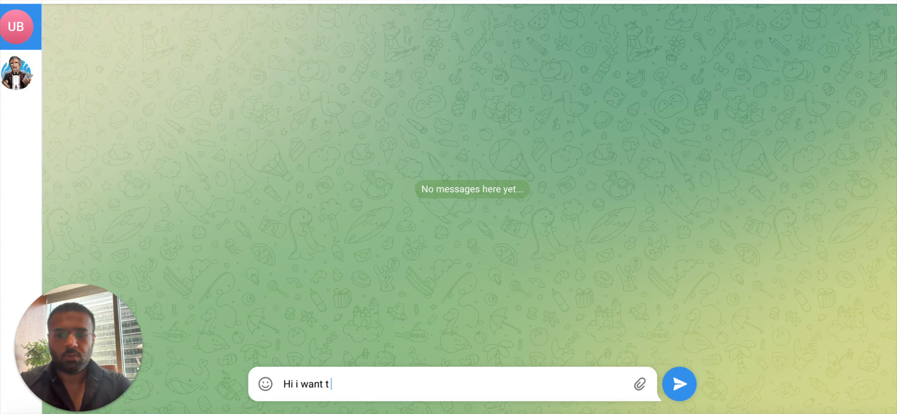
pyautogui.write('o create a lead in zoho rcm')
pyautogui.press('Return')
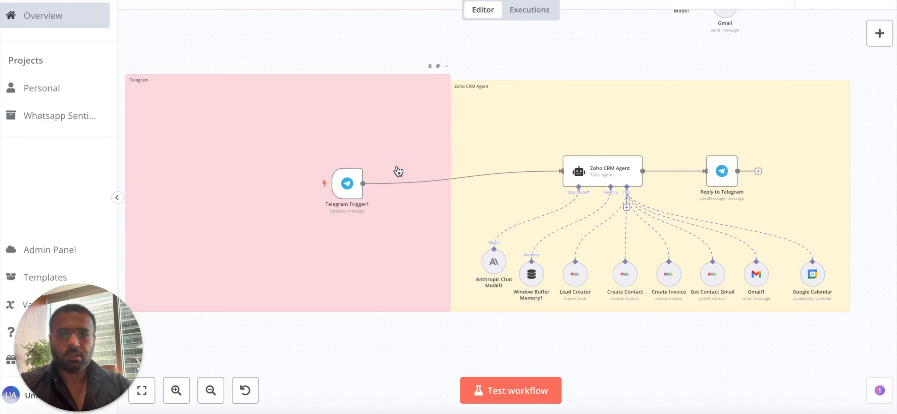
pyautogui.click(494, 390)
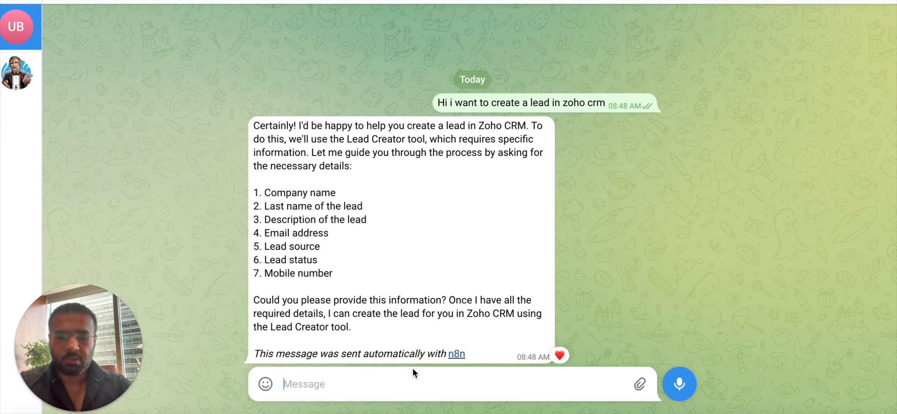
# Type the lead's company, last name and description 'to sell the product' on separate lines.
pyautogui.write('Umar org')
pyautogui.hotkey('shift', 'Return')
pyautogui.write('U')
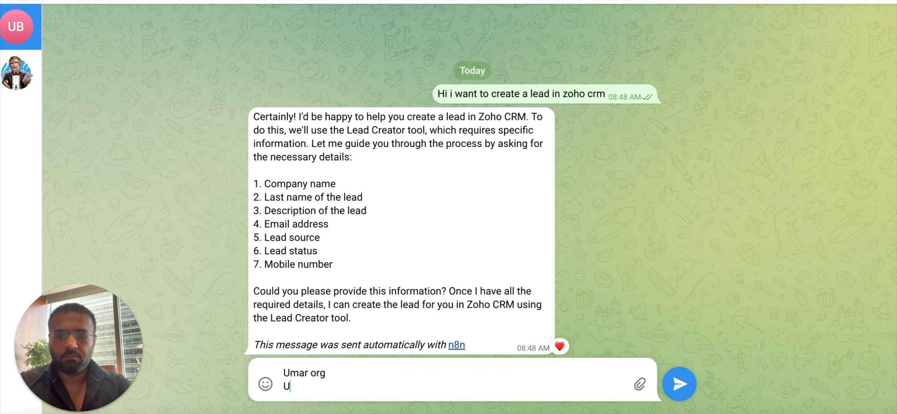
pyautogui.write('mar')
pyautogui.hotkey('shift', 'Return')
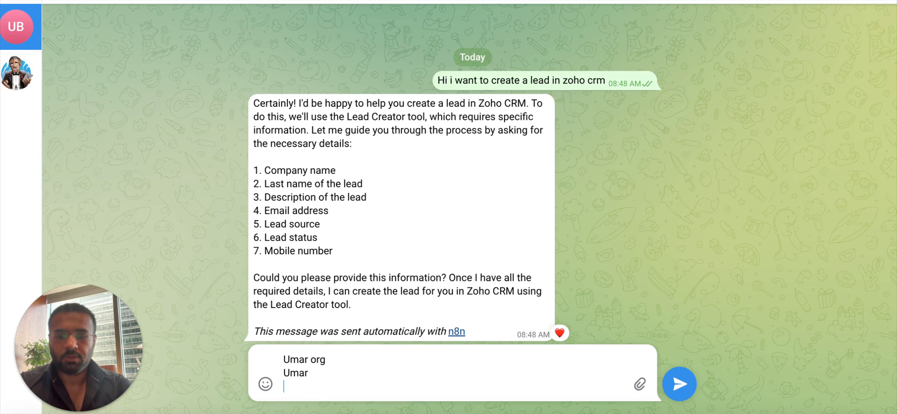
pyautogui.write('to sell the product')
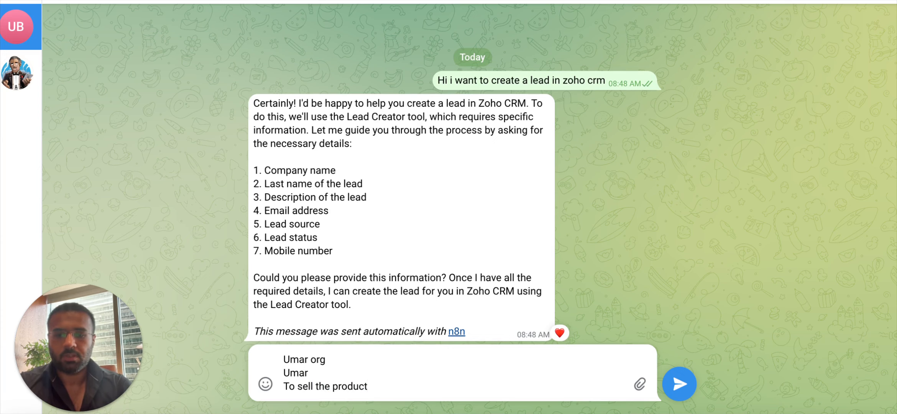
pyautogui.hotkey('shift', 'Return')
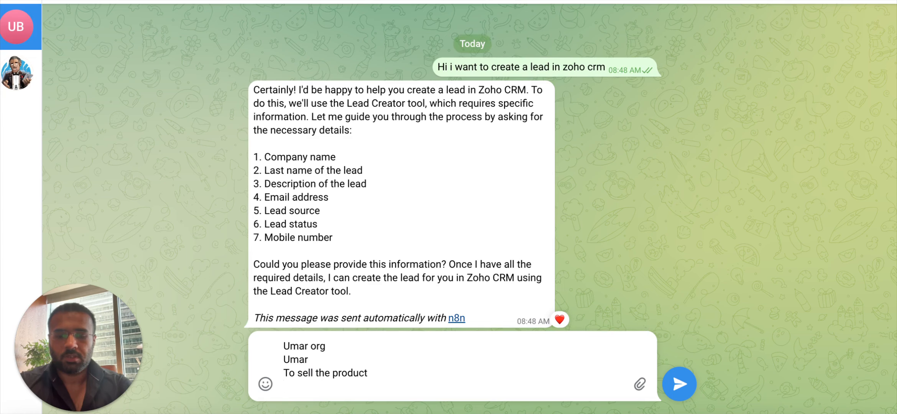
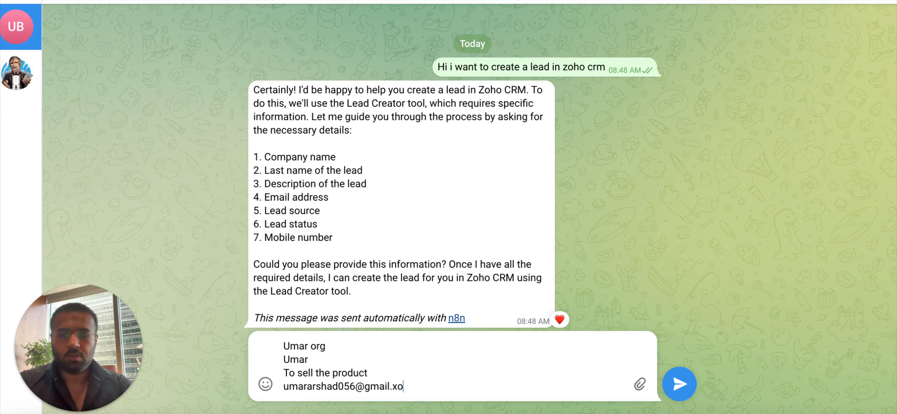
# Add the lead's e-mail address, source Youtube and status New, leaving a line for mobile.
pyautogui.hotkey('shift', 'Return')
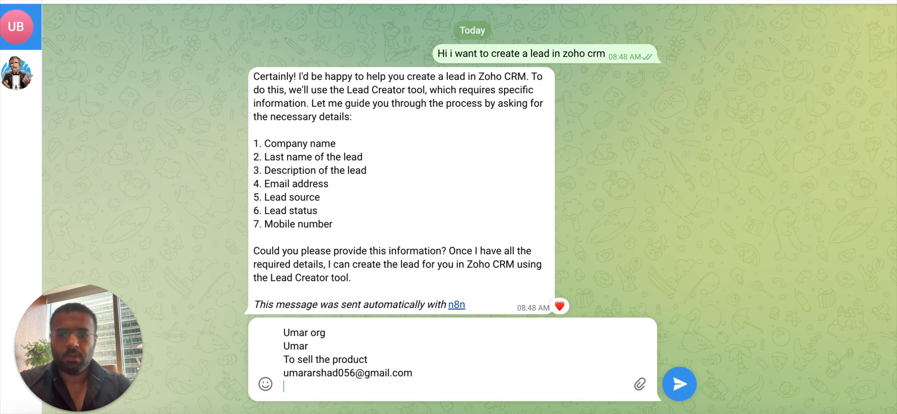
pyautogui.write('Your')
pyautogui.write('ube')
pyautogui.hotkey('shift', 'Return')
pyautogui.write('New')
pyautogui.hotkey('shift', 'Return')
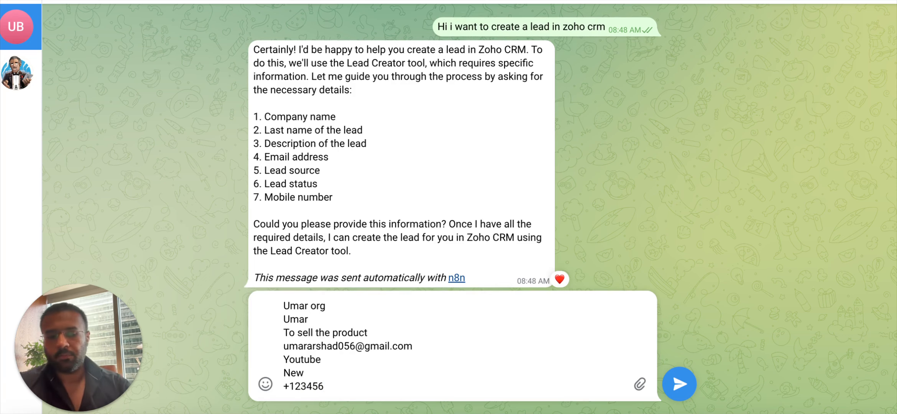
# Send the lead details and review the bot's confirmation showing creation time and lead ID.
pyautogui.click(679, 384)
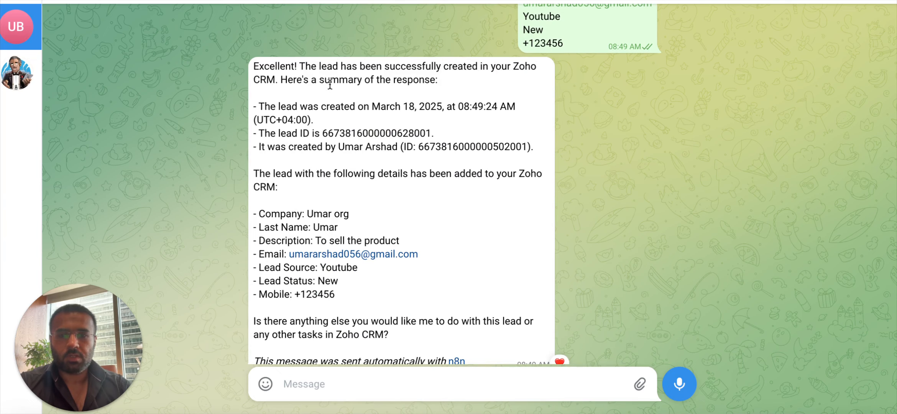
pyautogui.moveTo(313, 108); pyautogui.dragTo(497, 106)
pyautogui.moveTo(312, 126); pyautogui.dragTo(390, 126)
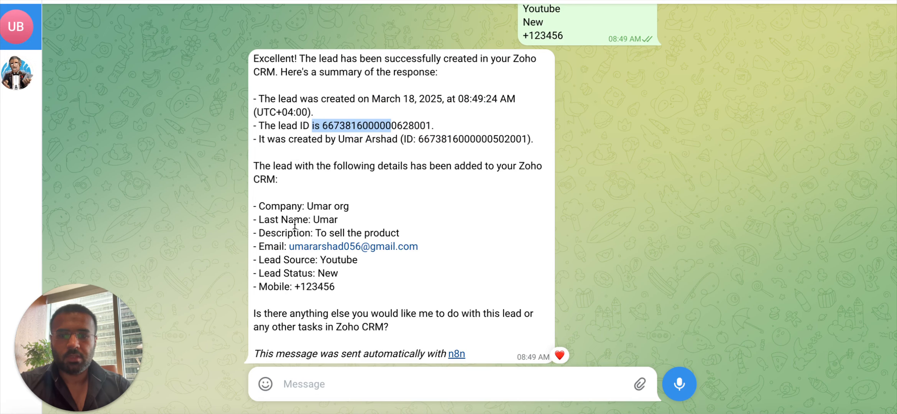
pyautogui.moveTo(352, 297); pyautogui.dragTo(248, 214)
pyautogui.click(382, 202)
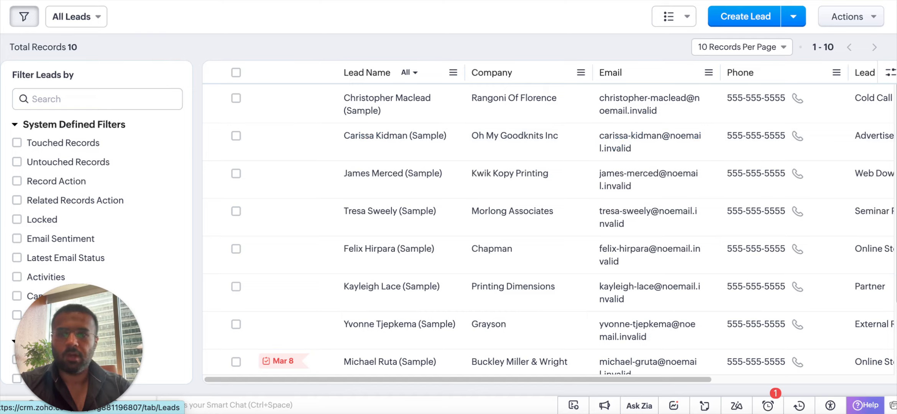
# Refresh the Leads list and open the bot-created lead to check its details.
pyautogui.click(299, 189)
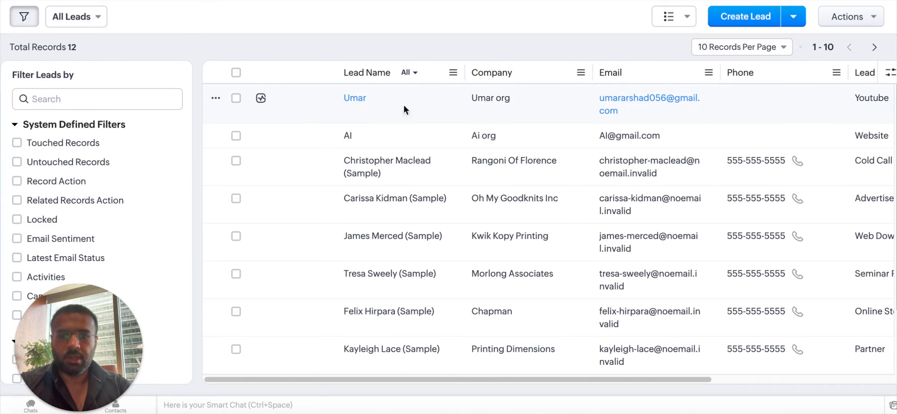
pyautogui.click(364, 100)
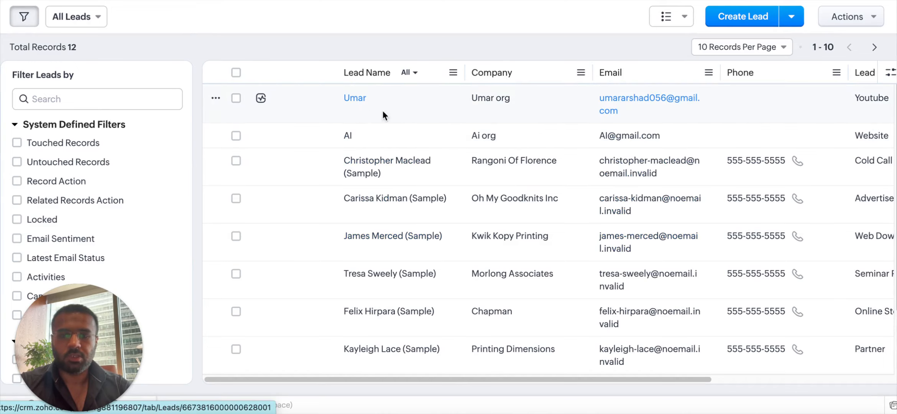
pyautogui.scroll(-4, 355, 153)
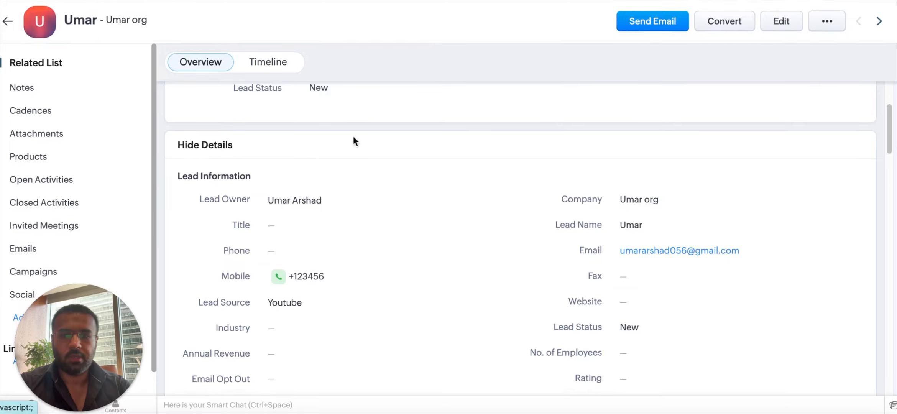
pyautogui.scroll(4, 349, 138)
pyautogui.scroll(-10, 332, 132)
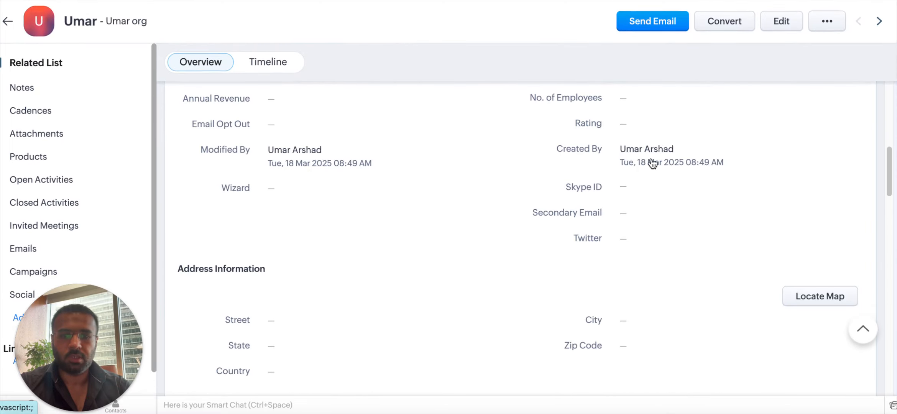
pyautogui.scroll(2, 307, 141)
pyautogui.scroll(3, 307, 141)
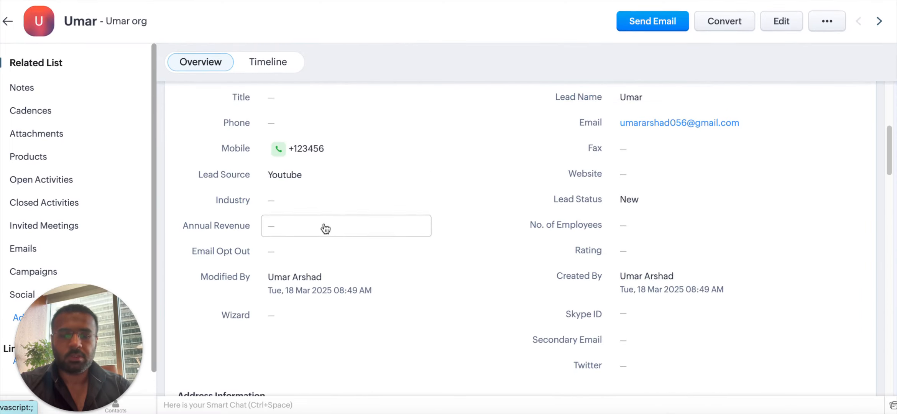
pyautogui.scroll(4, 322, 249)
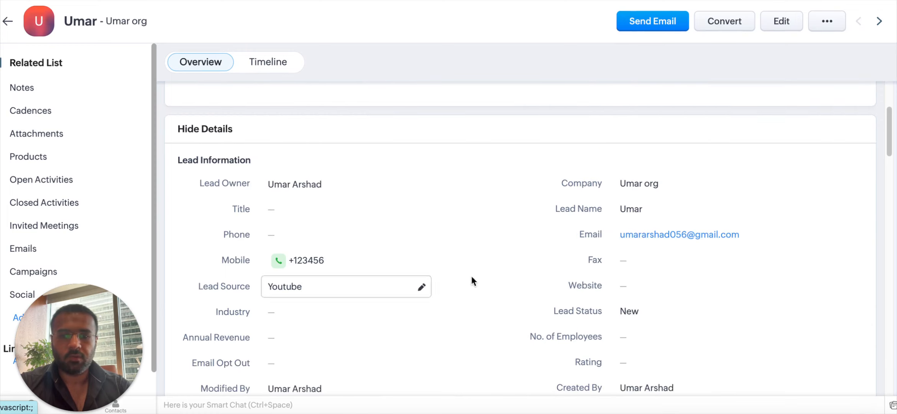
pyautogui.scroll(-5, 328, 155)
pyautogui.scroll(-5, 328, 155)
pyautogui.scroll(15, 355, 194)
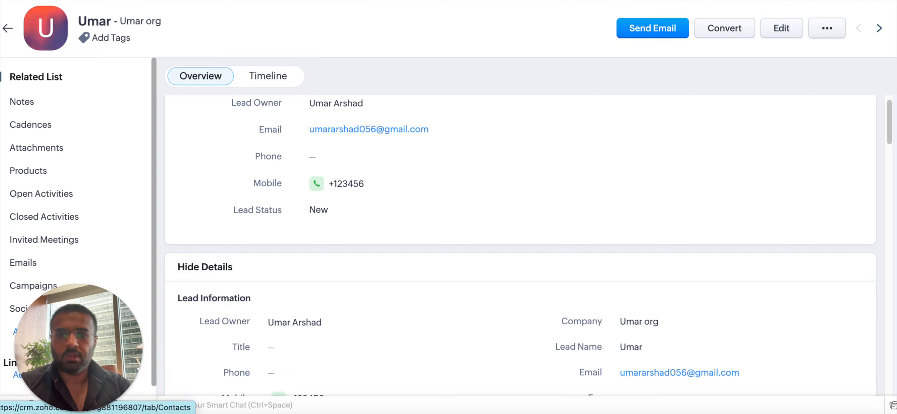
# Go to Contacts and preview the Create Contact form, cancelling without saving.
pyautogui.click(187, 1)
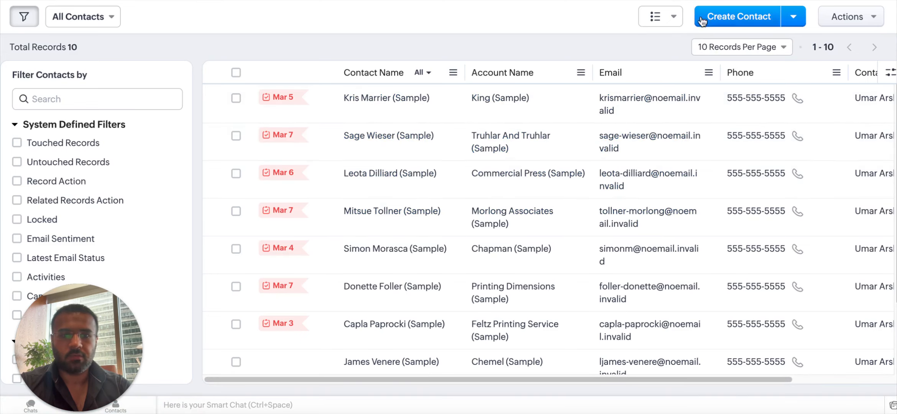
pyautogui.click(747, 19)
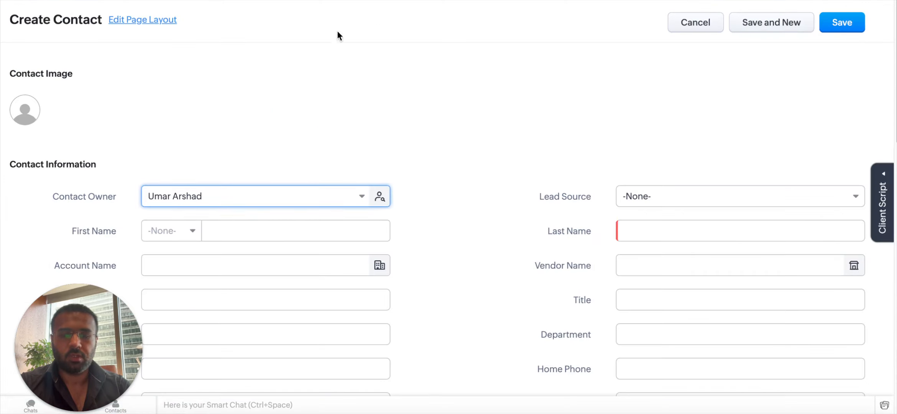
pyautogui.scroll(-6, 190, 164)
pyautogui.scroll(6, 262, 238)
pyautogui.click(716, 26)
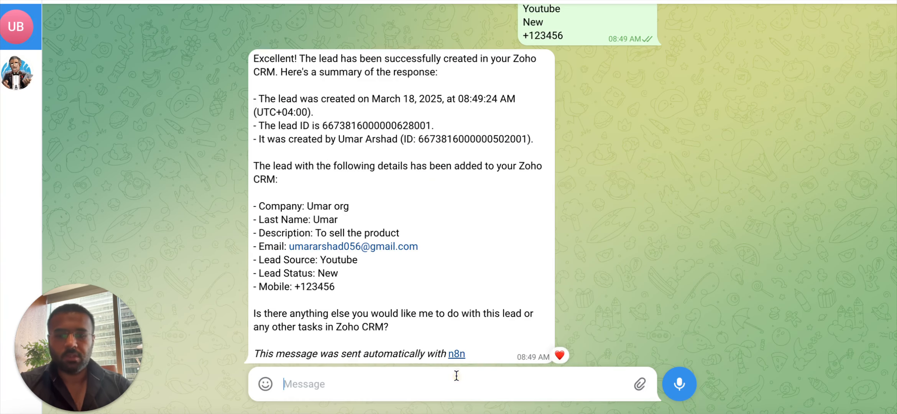
# Send 'Hi i want to create a new contact' and run the workflow to get the bot's reply.
pyautogui.write('Hi i w')
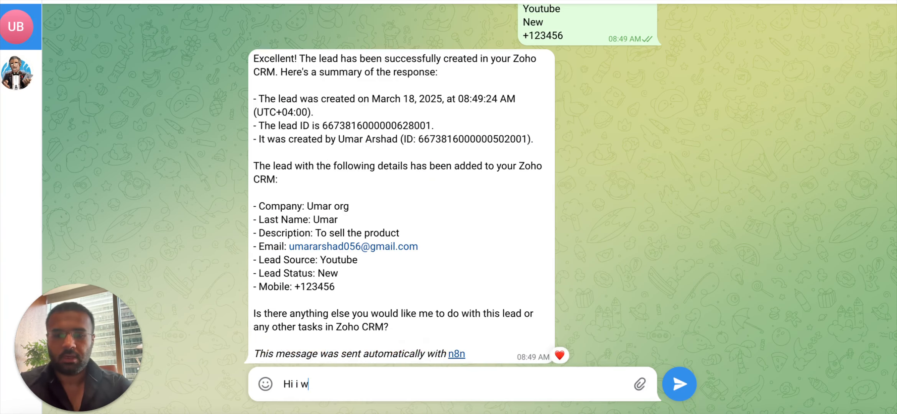
pyautogui.write('an')
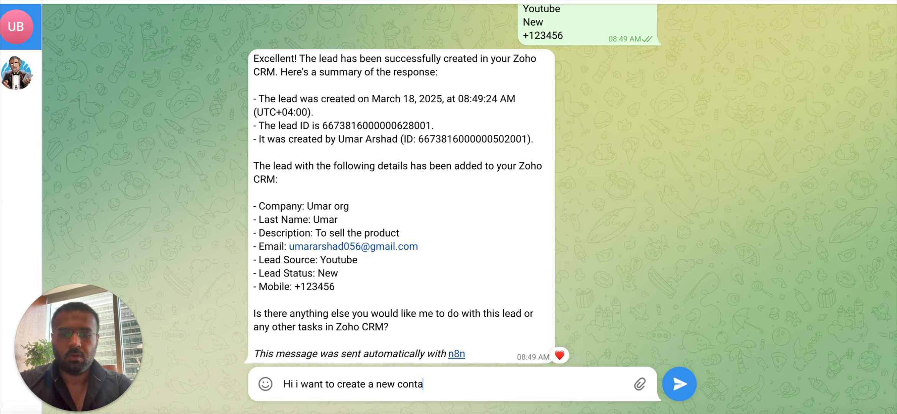
pyautogui.write('to create a new contact')
pyautogui.press('Return')
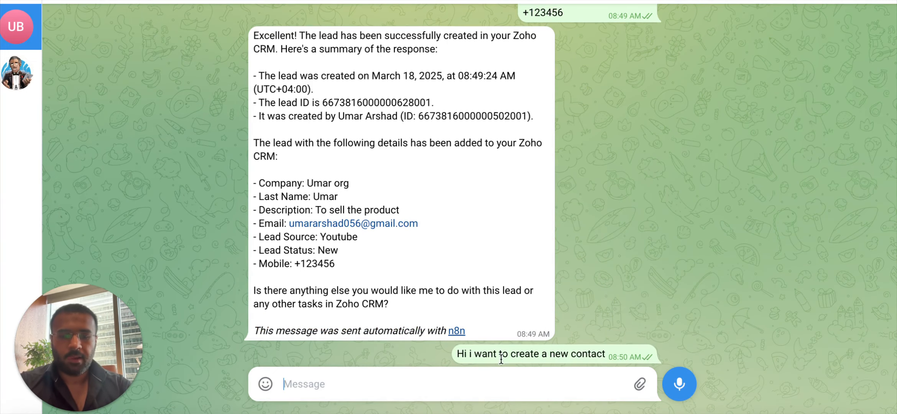
pyautogui.hotkey('ctrl', 'Tab')
pyautogui.click(475, 387)
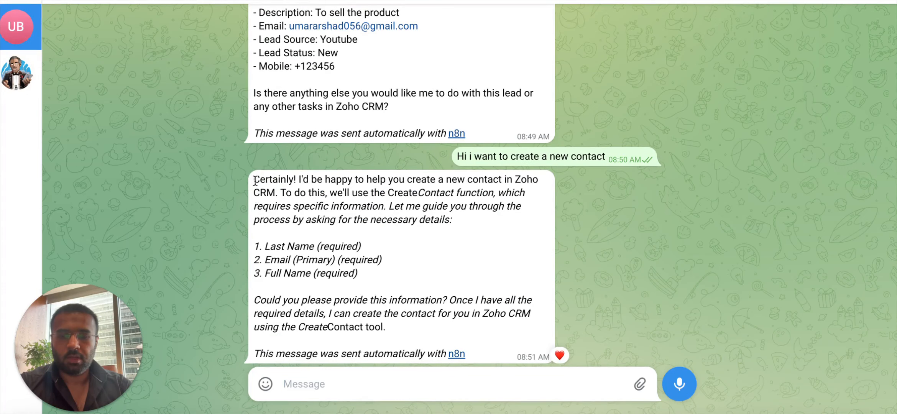
pyautogui.moveTo(256, 180); pyautogui.dragTo(336, 185)
pyautogui.click(339, 188)
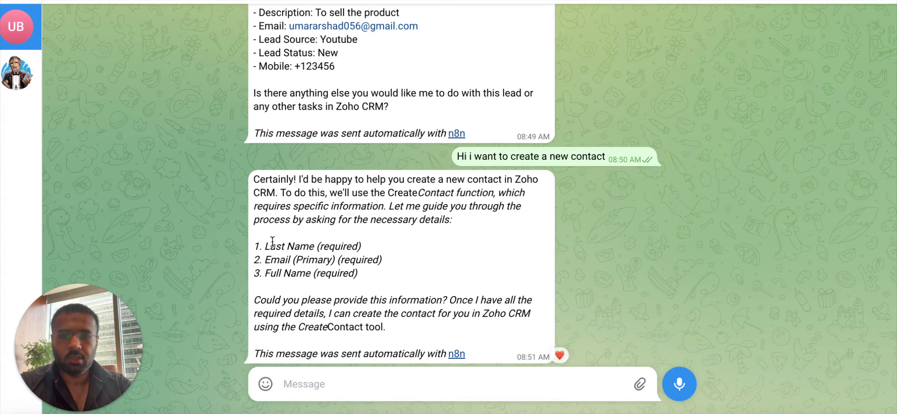
# Reply with the contact's last name and e-mail address on two lines.
pyautogui.moveTo(351, 275); pyautogui.dragTo(246, 241)
pyautogui.click(247, 242)
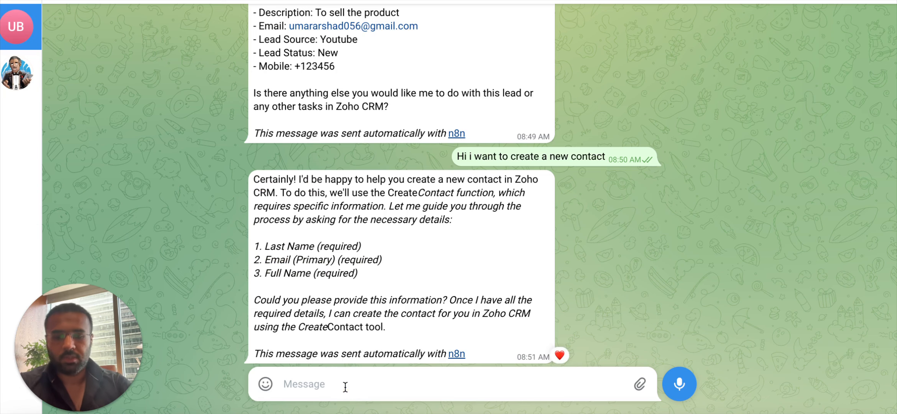
pyautogui.write('Arshad')
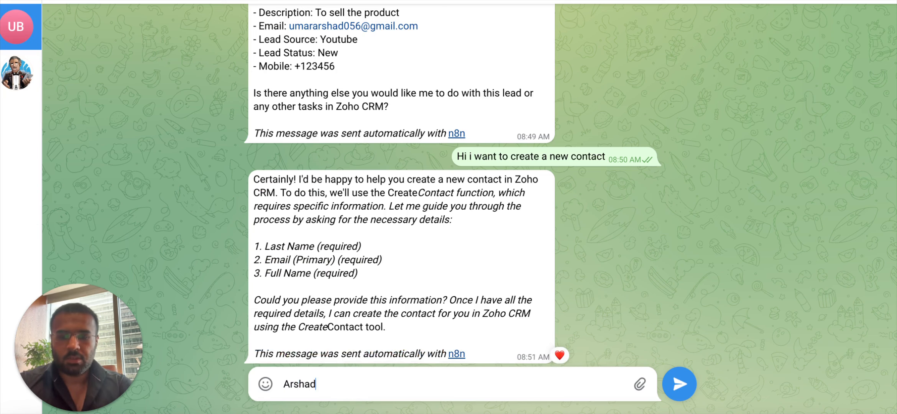
pyautogui.hotkey('shift', 'Return')
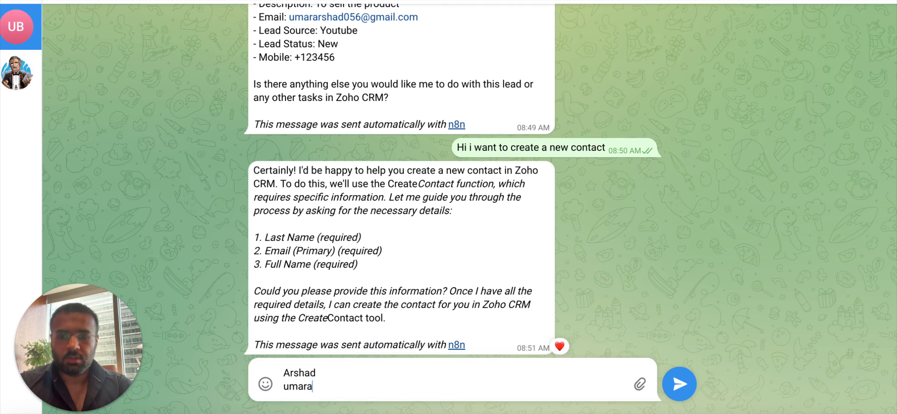
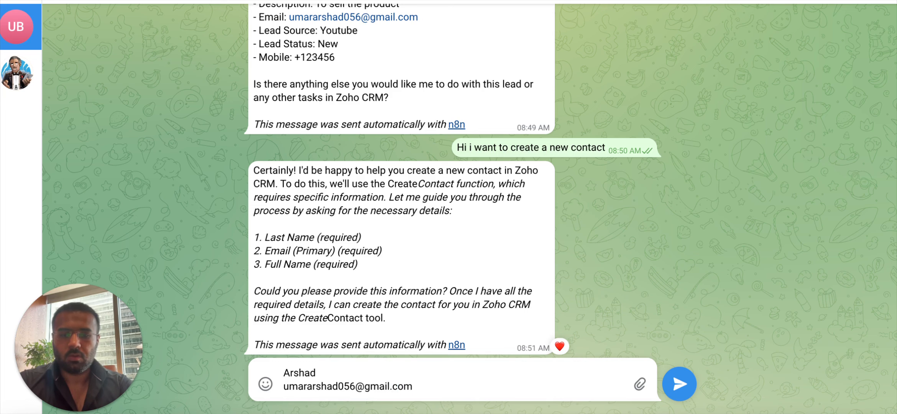
pyautogui.press('Return')
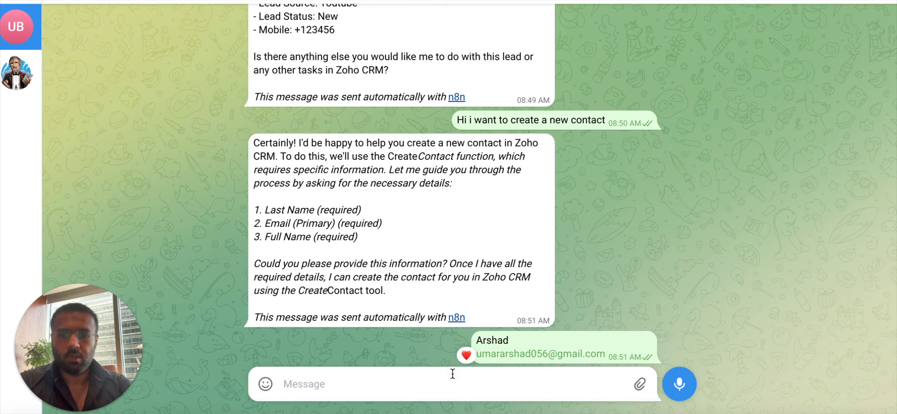
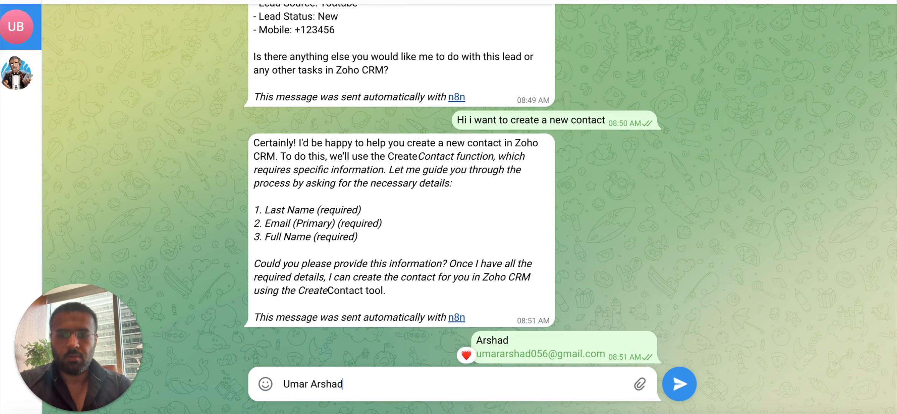
# Send the contact's full name, run the workflow, and heart-react to the bot's reply.
pyautogui.press('Return')
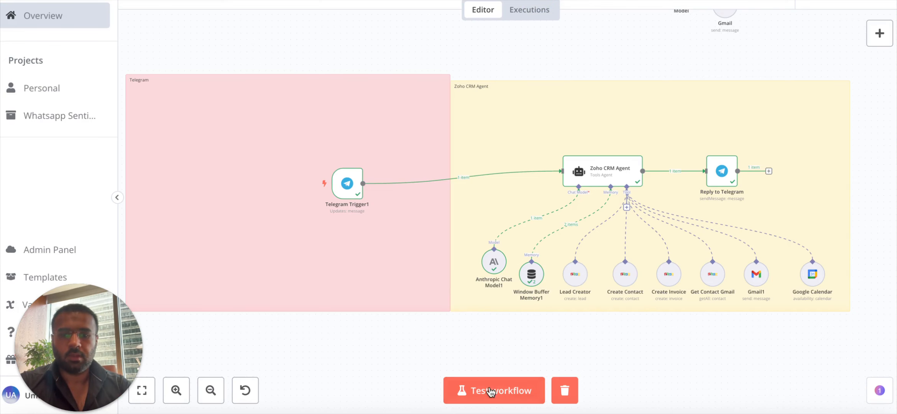
pyautogui.click(486, 391)
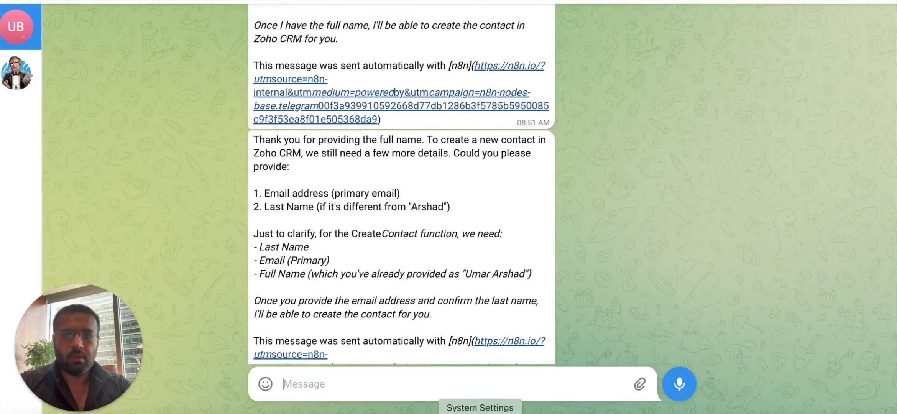
pyautogui.scroll(-1, 425, 318)
pyautogui.scroll(5, 426, 318)
pyautogui.scroll(4, 467, 149)
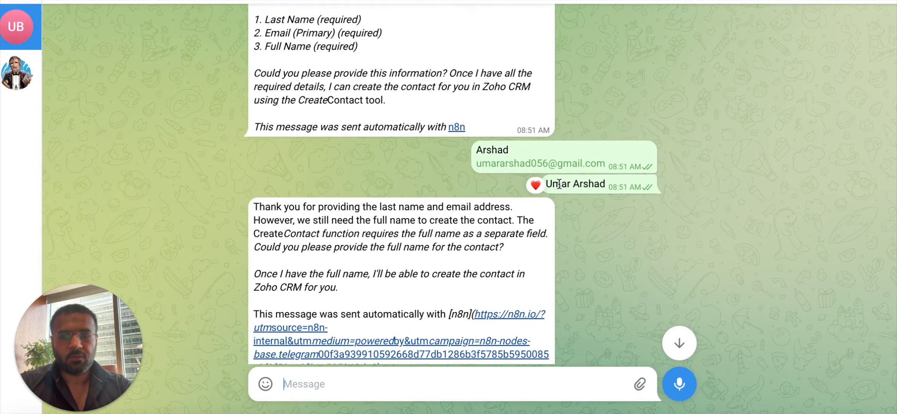
pyautogui.moveTo(576, 183)
pyautogui.mouseDown()
pyautogui.moveTo(511, 177)
pyautogui.moveTo(547, 177)
pyautogui.mouseUp()
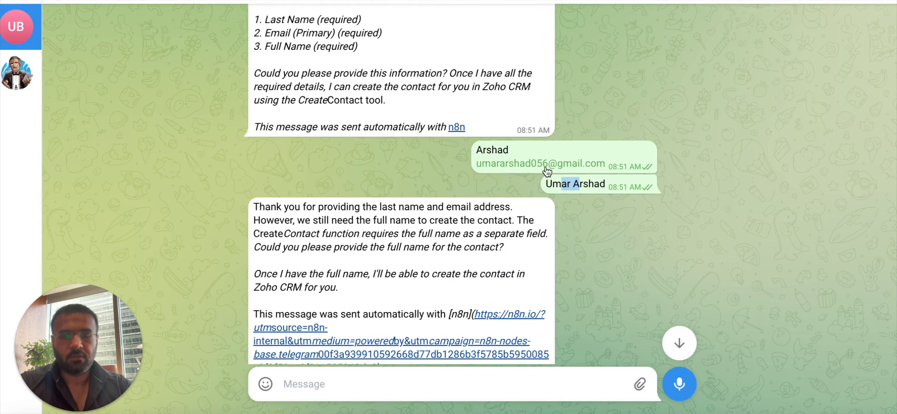
pyautogui.doubleClick(552, 128)
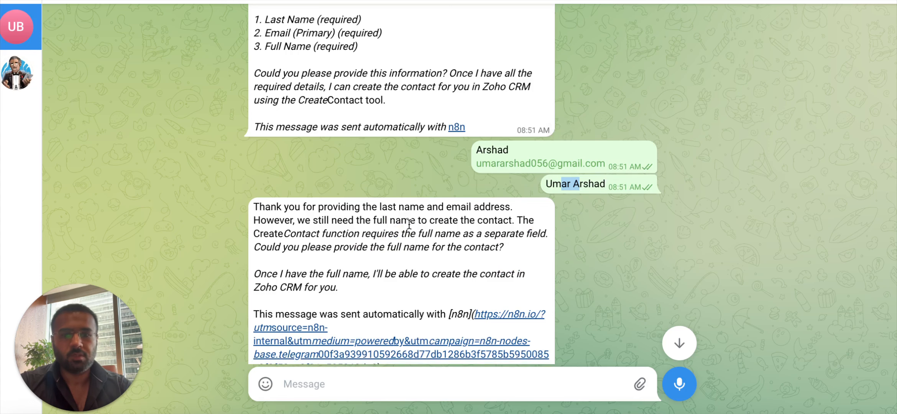
# Scroll the chat to read the bot's newest reply asking again for e-mail and last name.
pyautogui.scroll(1, 373, 287)
pyautogui.scroll(-1, 374, 287)
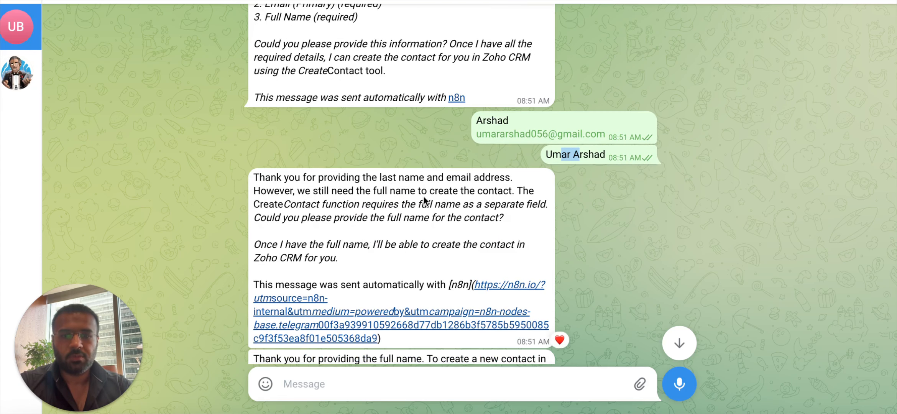
pyautogui.scroll(-2, 417, 201)
pyautogui.scroll(-4, 414, 202)
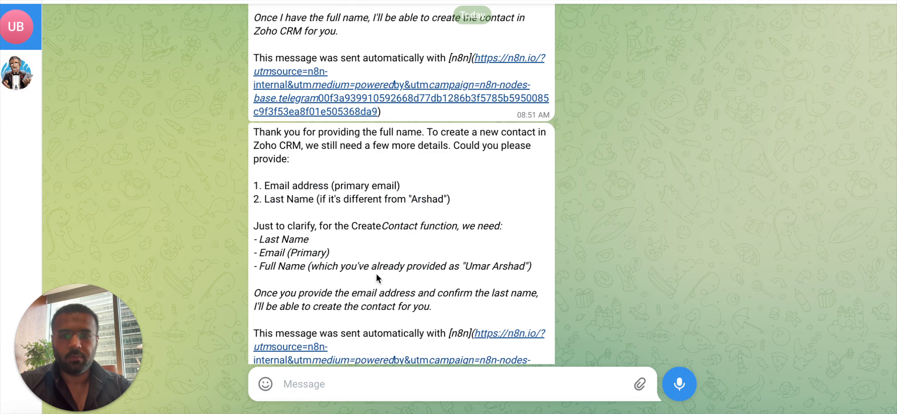
pyautogui.scroll(-1, 377, 274)
pyautogui.scroll(-1, 355, 215)
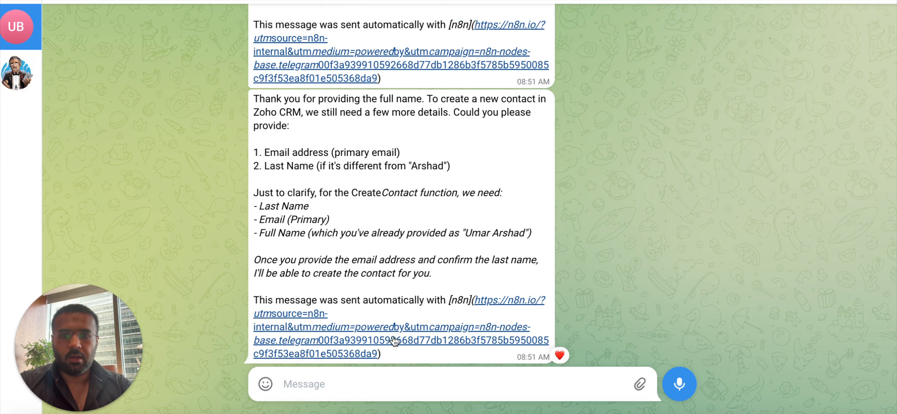
# Start a new reply to the bot, discarding a mistyped draft.
pyautogui.click(394, 389)
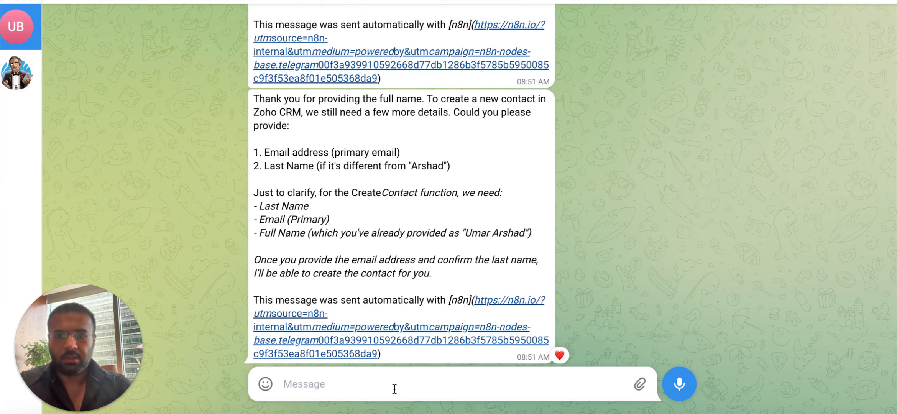
pyautogui.write('umarar')
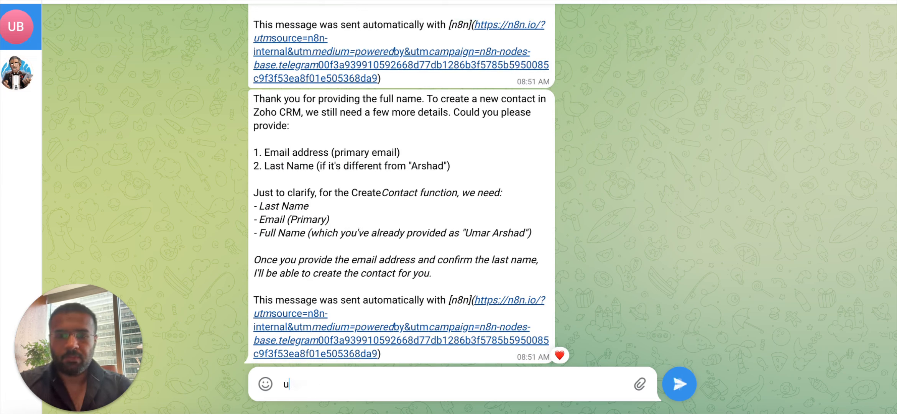
pyautogui.press('BackSpace')
pyautogui.press('BackSpace')
pyautogui.press('BackSpace')
pyautogui.press('BackSpace')
pyautogui.press('BackSpace')
pyautogui.press('BackSpace')
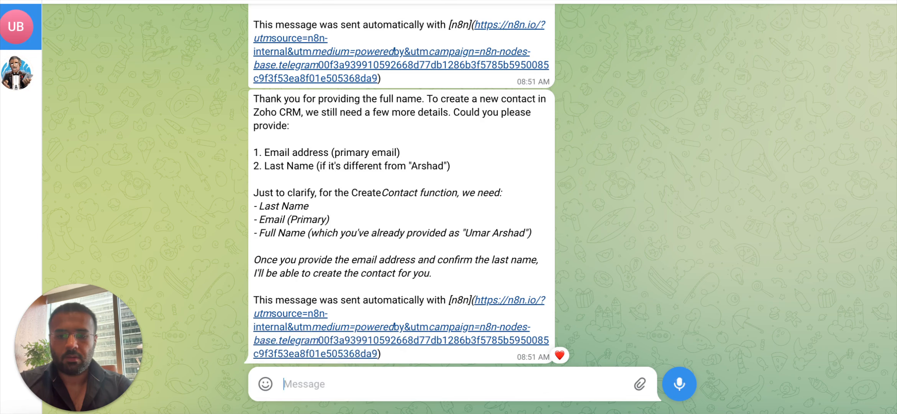
pyautogui.write('umar')
pyautogui.press('BackSpace')
pyautogui.press('BackSpace')
pyautogui.press('BackSpace')
pyautogui.press('BackSpace')
pyautogui.scroll(10, 429, 251)
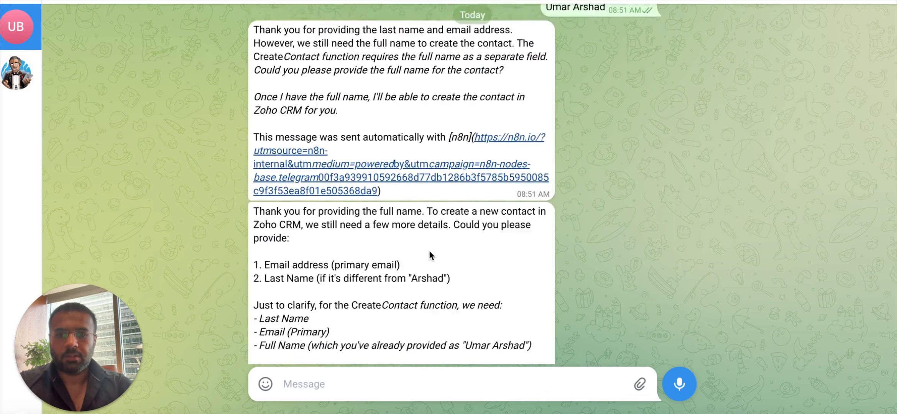
pyautogui.scroll(-10, 429, 250)
# Send one message with labelled lines for last name, e-mail and full name.
pyautogui.write('La')
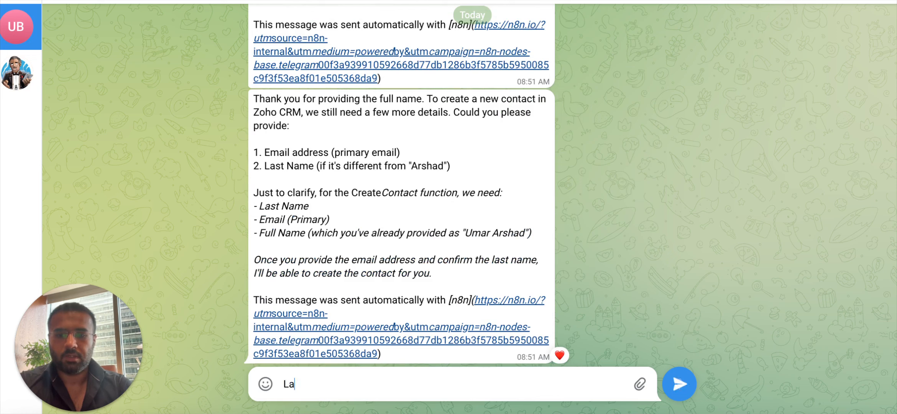
pyautogui.write('st Name i')
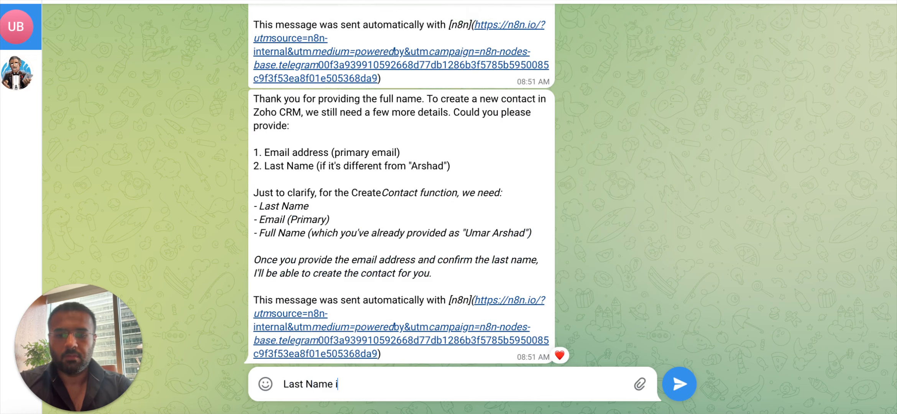
pyautogui.write('s Uma')
pyautogui.press('BackSpace')
pyautogui.press('BackSpace')
pyautogui.press('BackSpace')
pyautogui.press('BackSpace')
pyautogui.write('Arshad')
pyautogui.hotkey('shift', 'Return')
pyautogui.write('E')
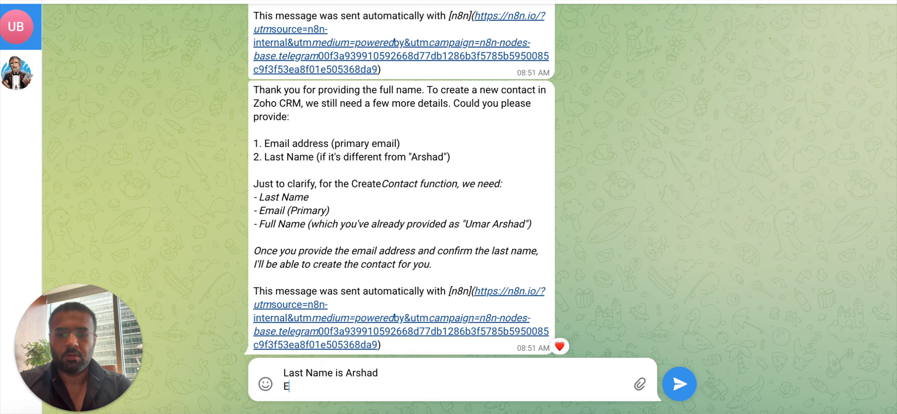
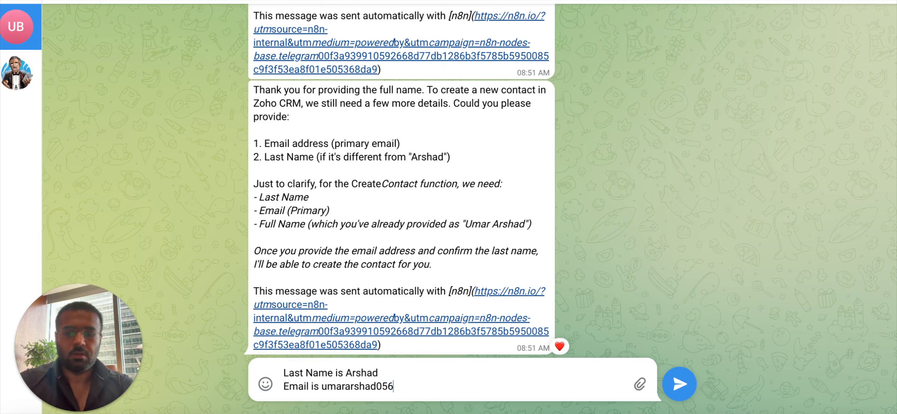
pyautogui.hotkey('shift', 'Return')
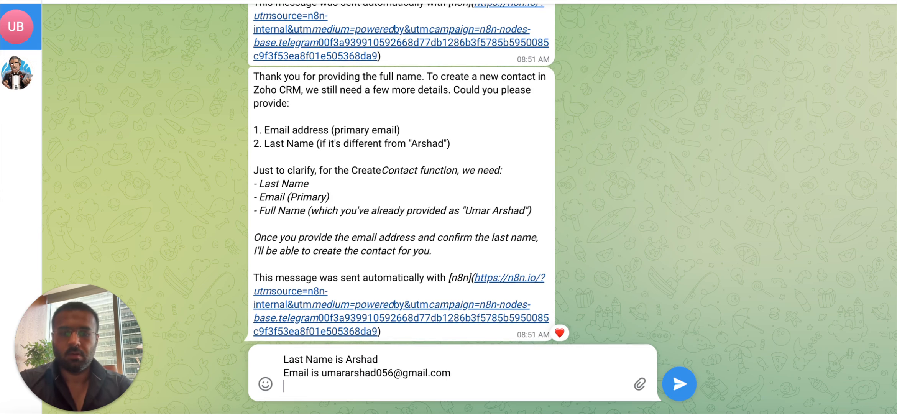
pyautogui.write('Fu')
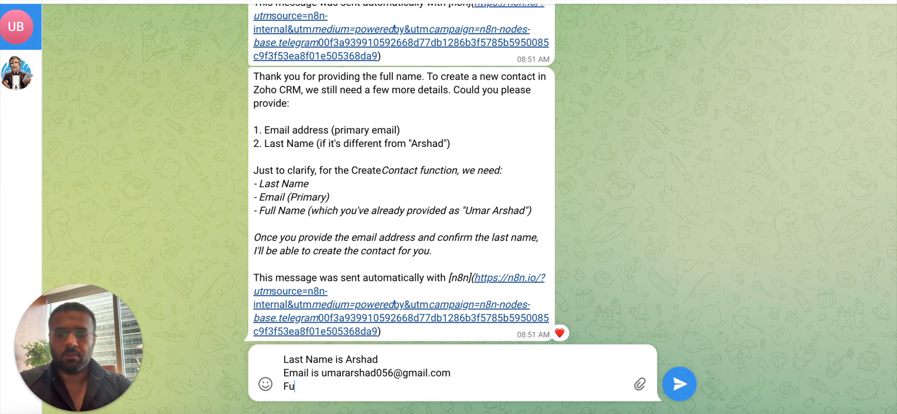
pyautogui.write('ll Nam')
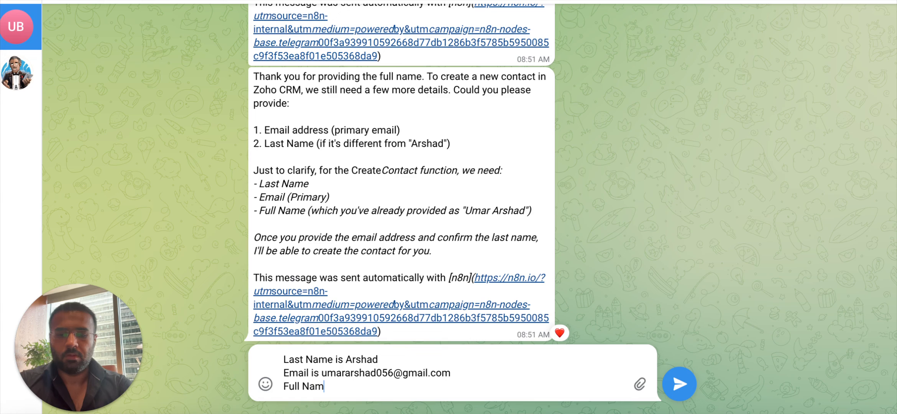
pyautogui.write('e ')
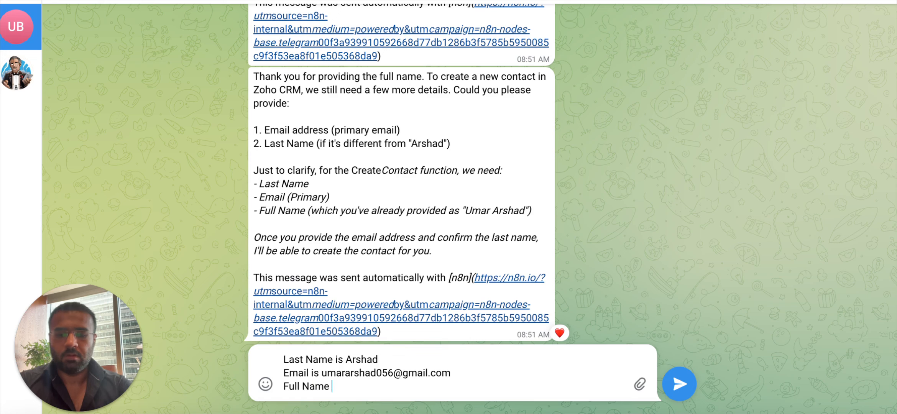
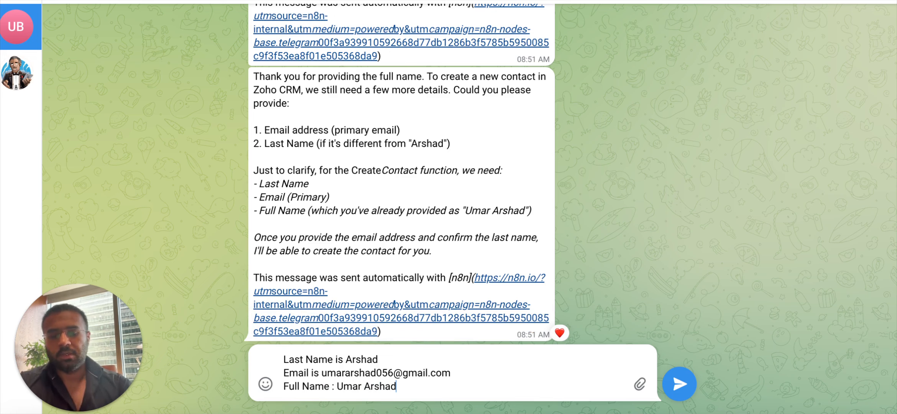
pyautogui.click(680, 384)
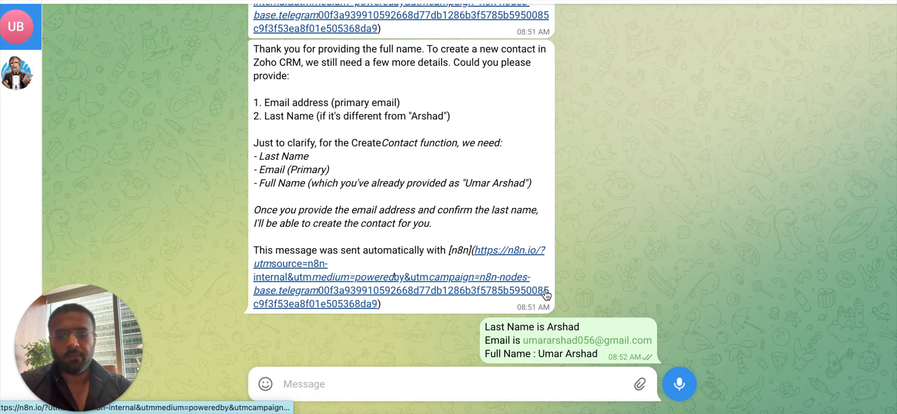
pyautogui.scroll(5, 487, 246)
pyautogui.scroll(-5, 431, 193)
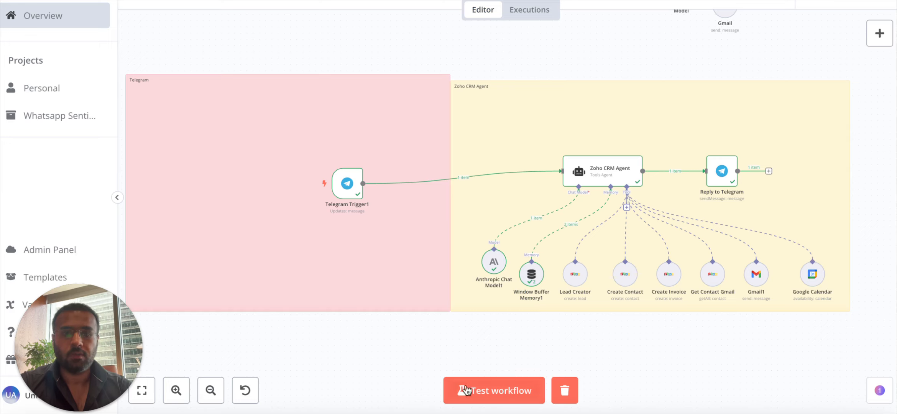
# Run the workflow test so the bot creates the new contact in Zoho CRM.
pyautogui.click(466, 391)
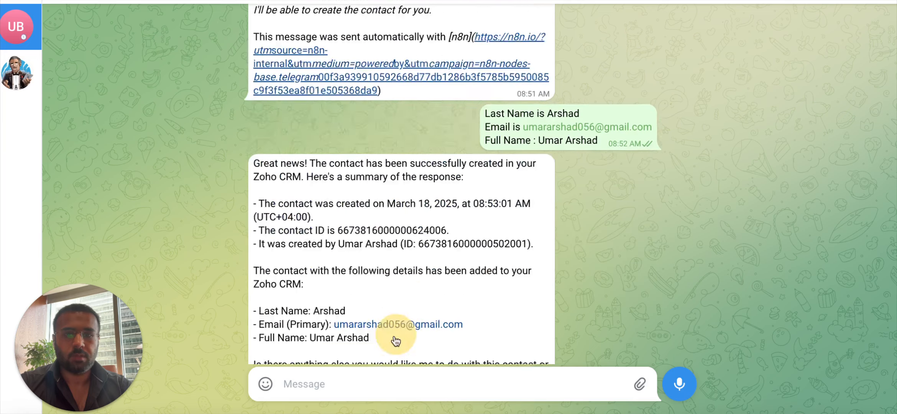
pyautogui.scroll(-2, 394, 340)
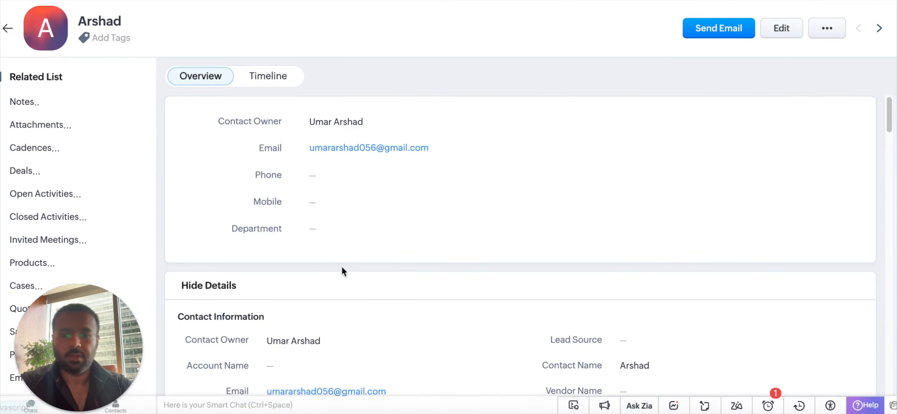
# Scroll through the bot-created contact's Overview and Contact Information fields in Zoho CRM.
pyautogui.scroll(-5, 336, 263)
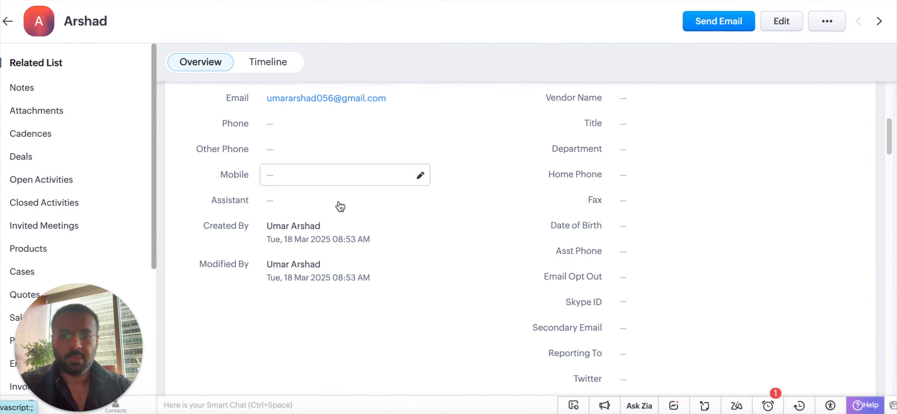
pyautogui.scroll(-5, 340, 214)
pyautogui.scroll(10, 343, 216)
pyautogui.scroll(-6, 430, 276)
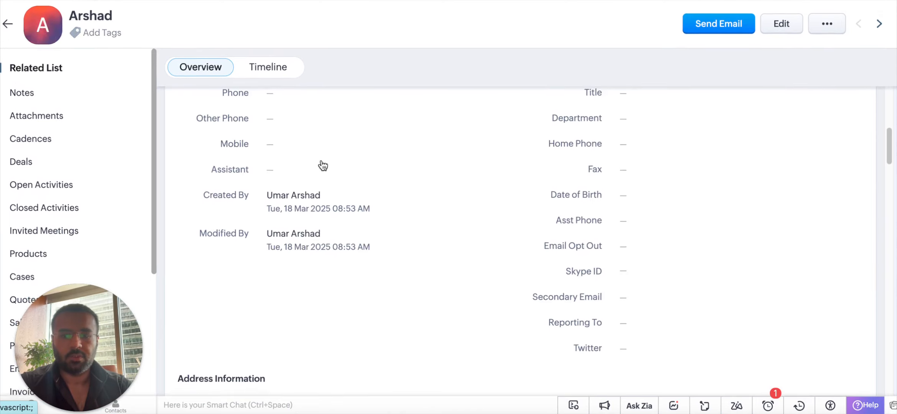
pyautogui.scroll(7, 306, 248)
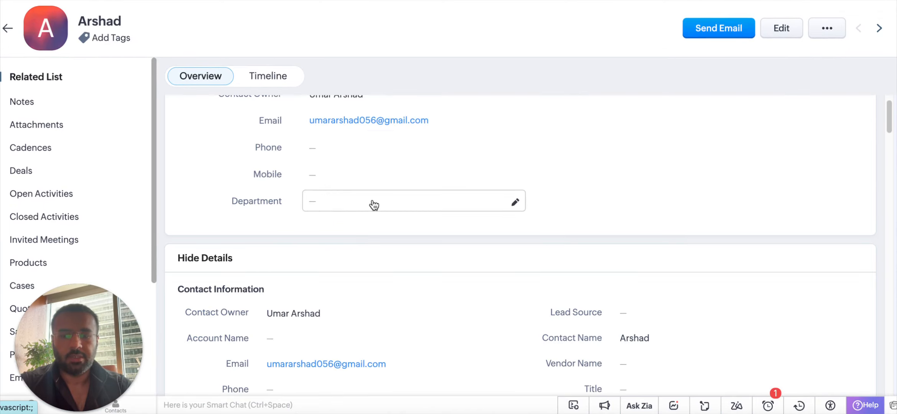
pyautogui.scroll(-3, 374, 205)
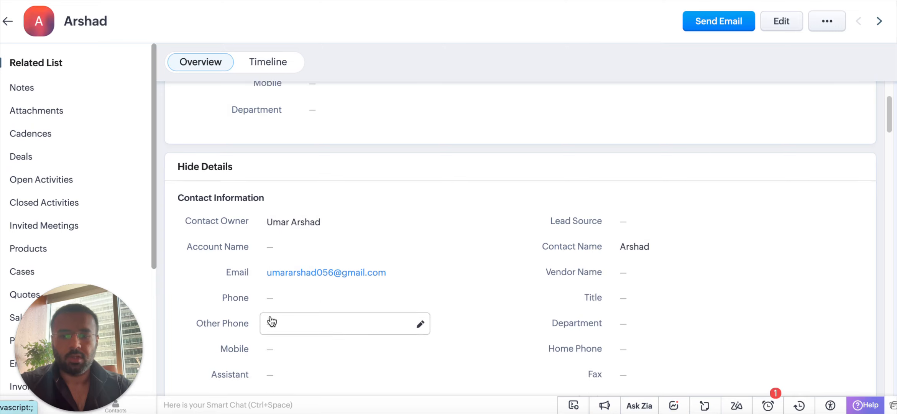
pyautogui.scroll(-2, 271, 321)
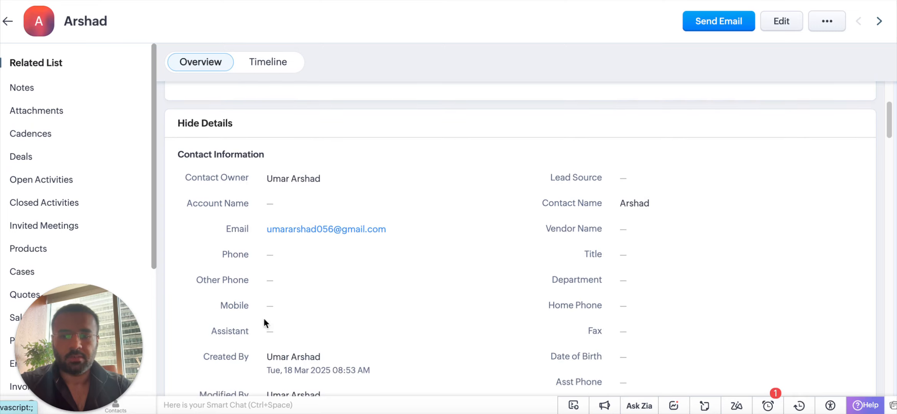
pyautogui.scroll(-5, 401, 227)
pyautogui.scroll(15, 382, 236)
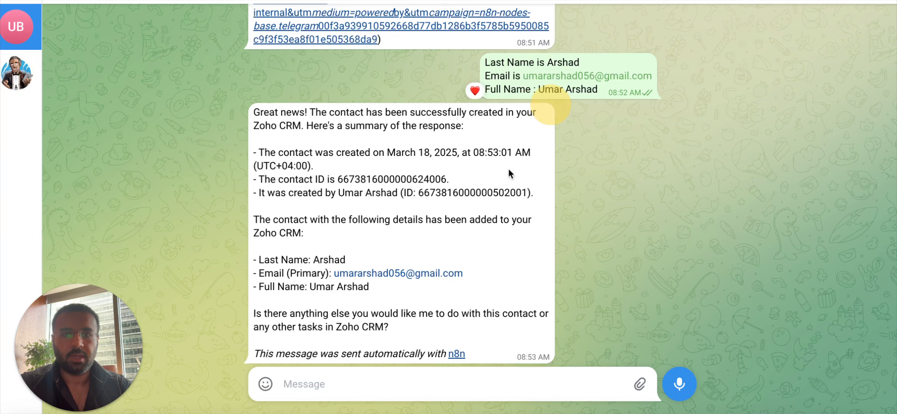
# Heart the bot's reply and draft a request to email the contact and send an invite.
pyautogui.doubleClick(407, 357)
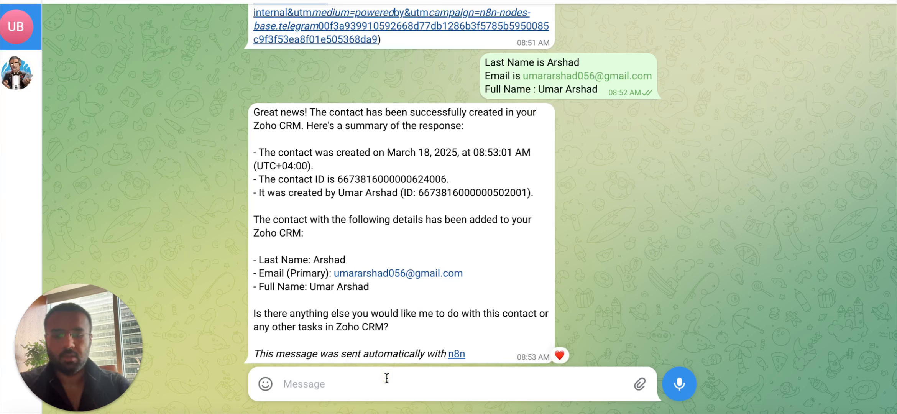
pyautogui.write('Hi, i')
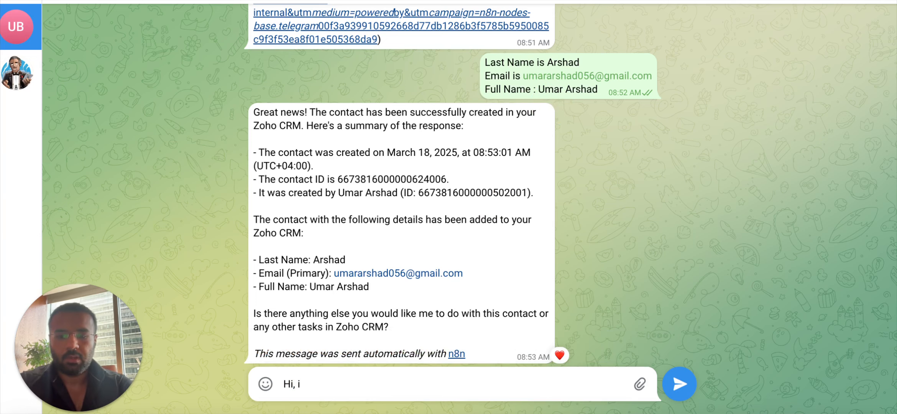
pyautogui.write(' want to se')
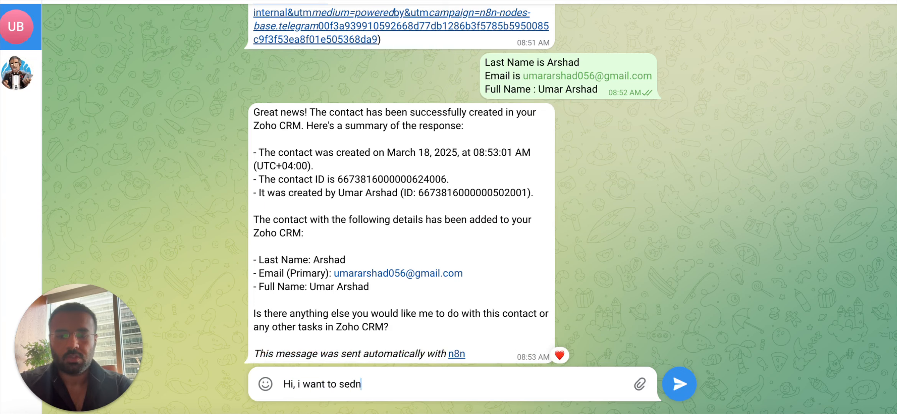
pyautogui.write('nd email to con')
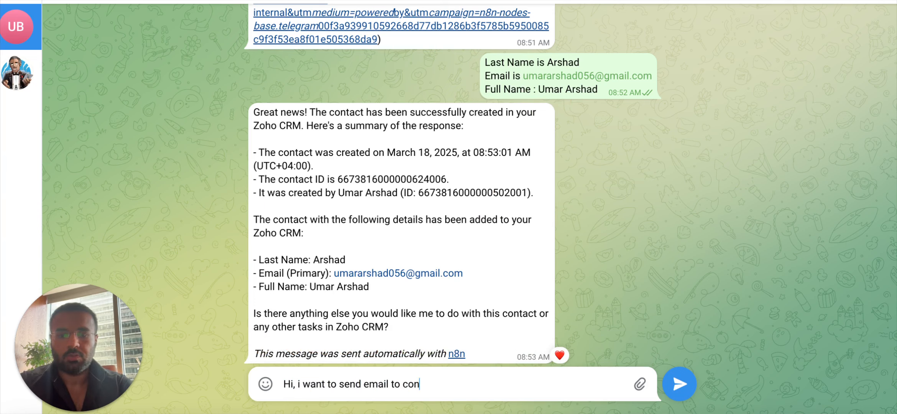
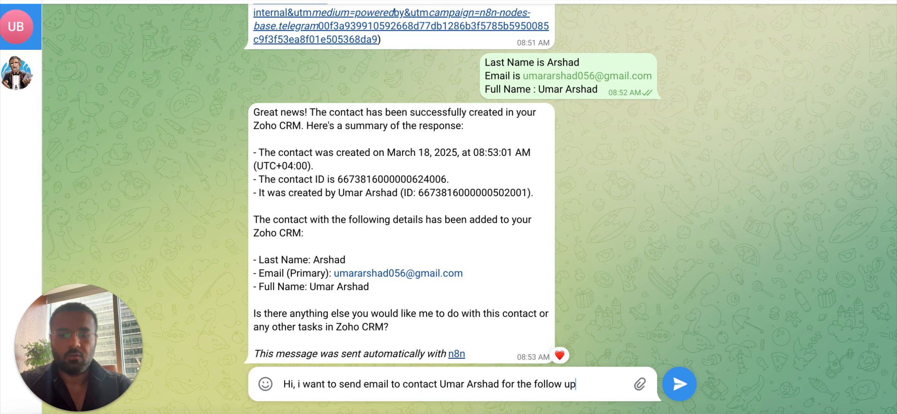
pyautogui.write(' b')
pyautogui.press('BackSpace')
pyautogui.write('meeting')
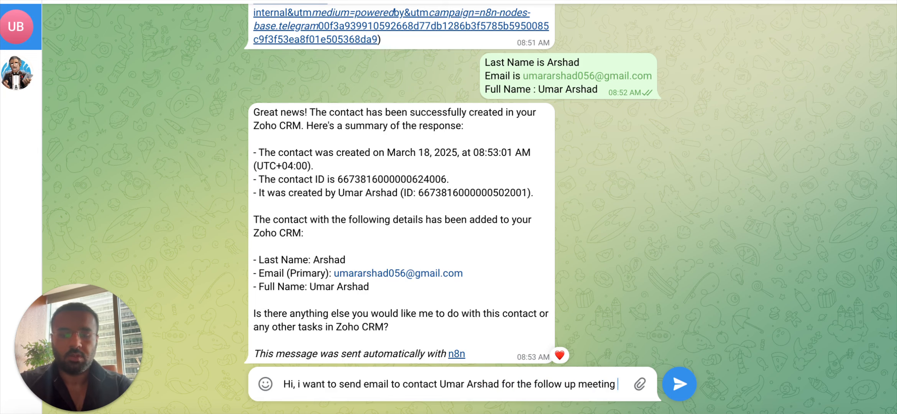
pyautogui.write(' f')
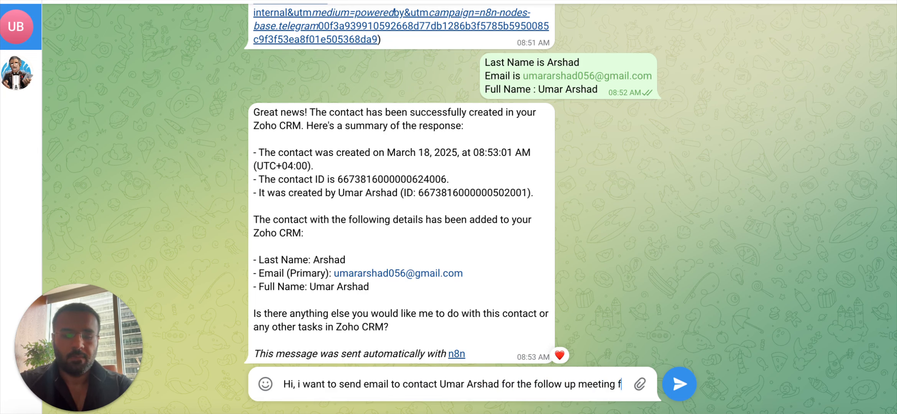
pyautogui.write('or our sales de')
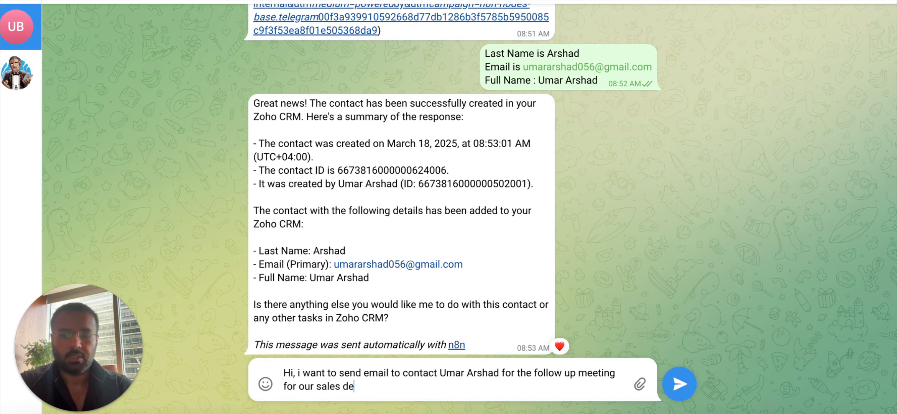
pyautogui.write('al and ')
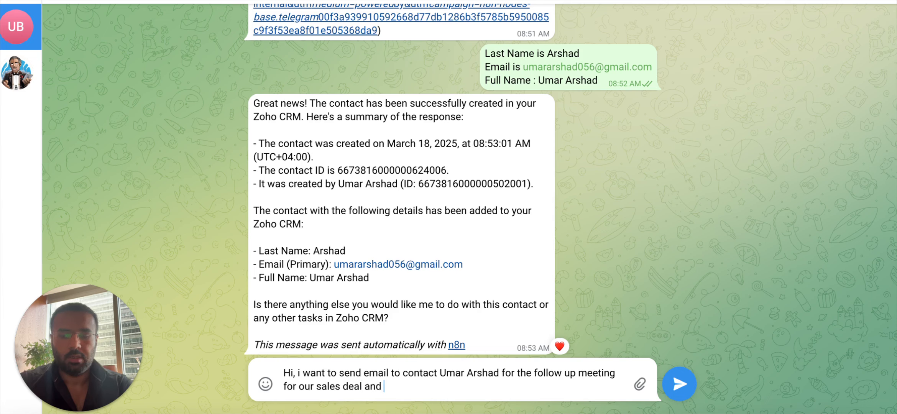
pyautogui.write('also sent invi')
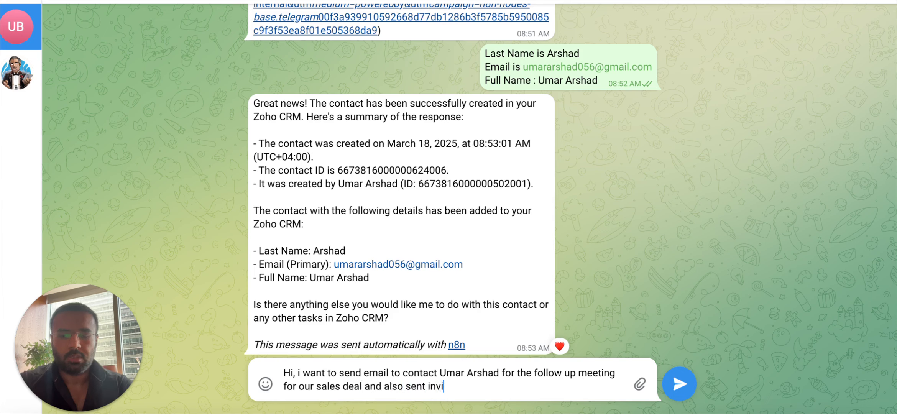
pyautogui.write('te after chekc')
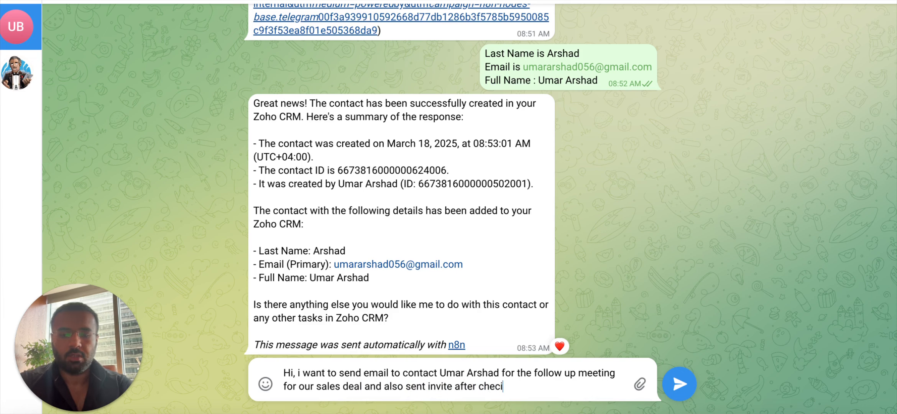
pyautogui.write('ng in')
pyautogui.press('BackSpace')
pyautogui.write('k his cal')
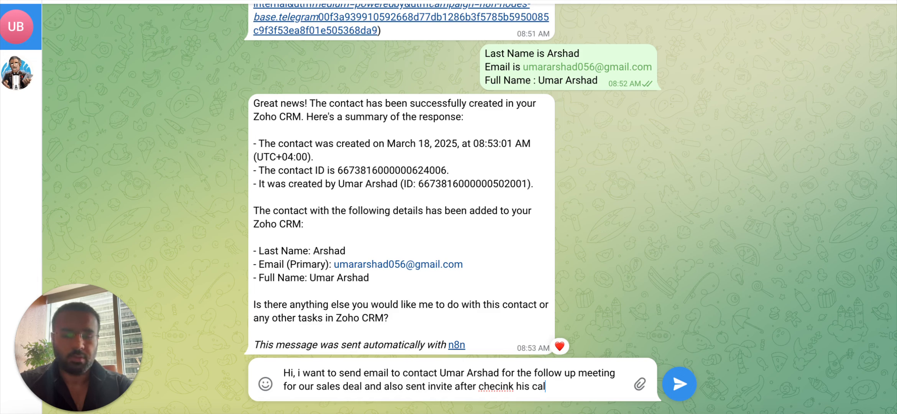
pyautogui.write('ender for 02')
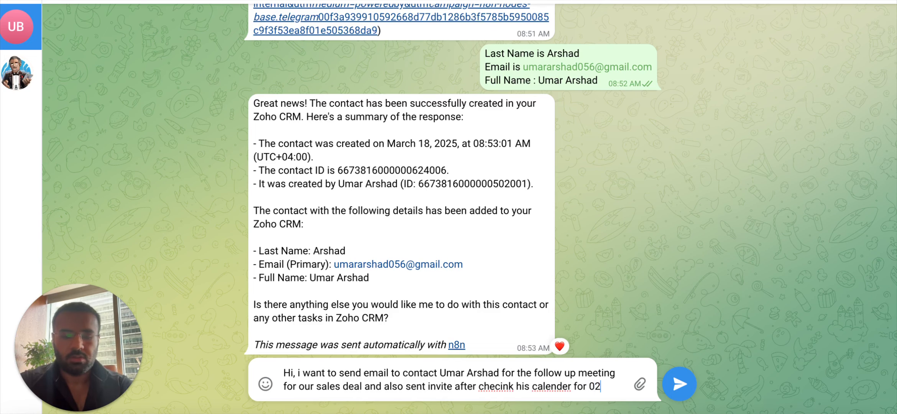
pyautogui.write('0 PM Dubai time')
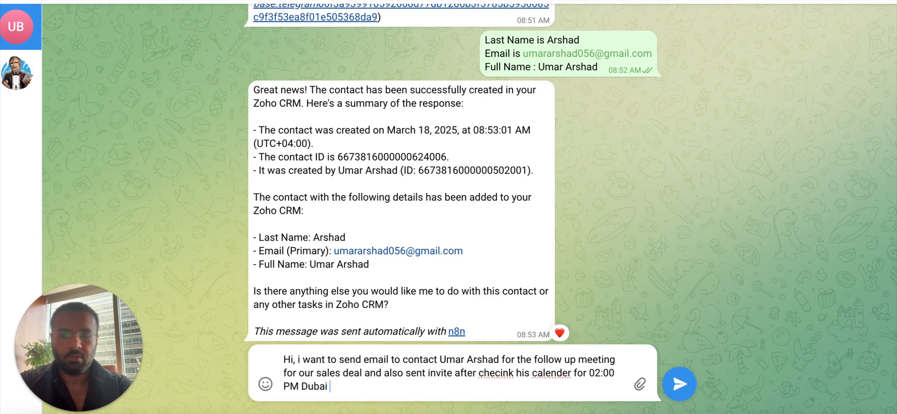
# Correct the misspelled 'checking' and send the 02:00 PM Dubai invite request to the bot.
pyautogui.rightClick(499, 374)
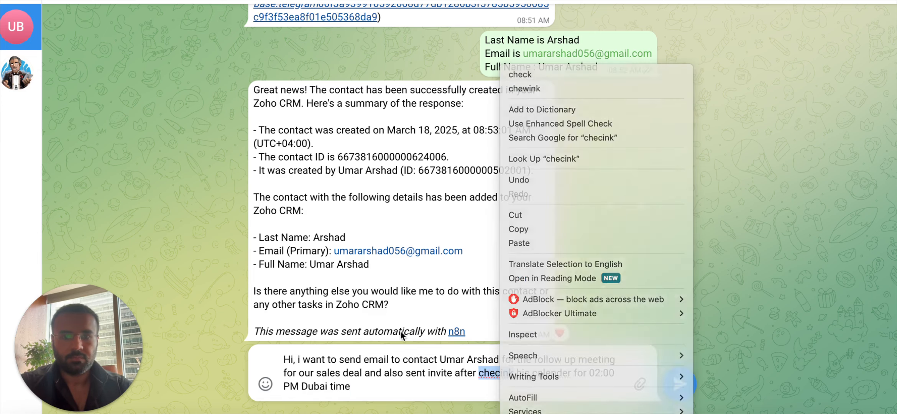
pyautogui.click(401, 331)
pyautogui.click(516, 377)
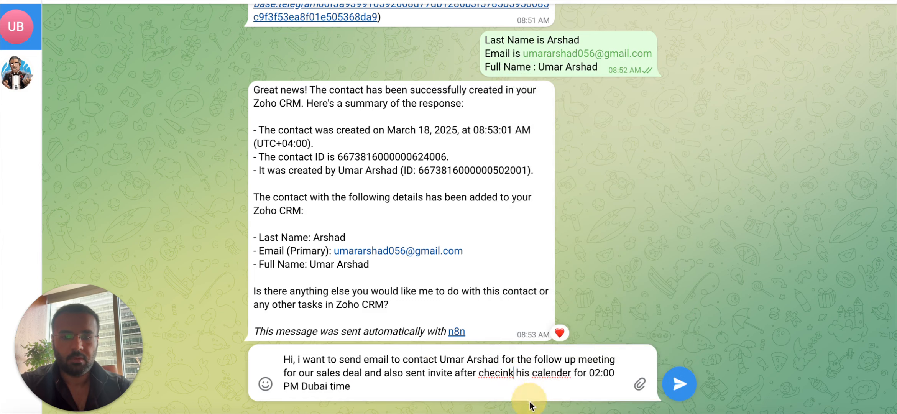
pyautogui.press('BackSpace')
pyautogui.write('g')
pyautogui.press('BackSpace')
pyautogui.press('BackSpace')
pyautogui.press('BackSpace')
pyautogui.press('BackSpace')
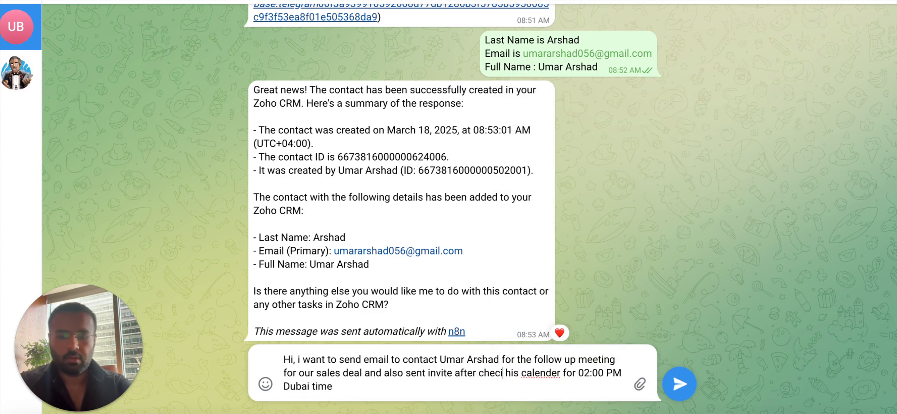
pyautogui.write('cking')
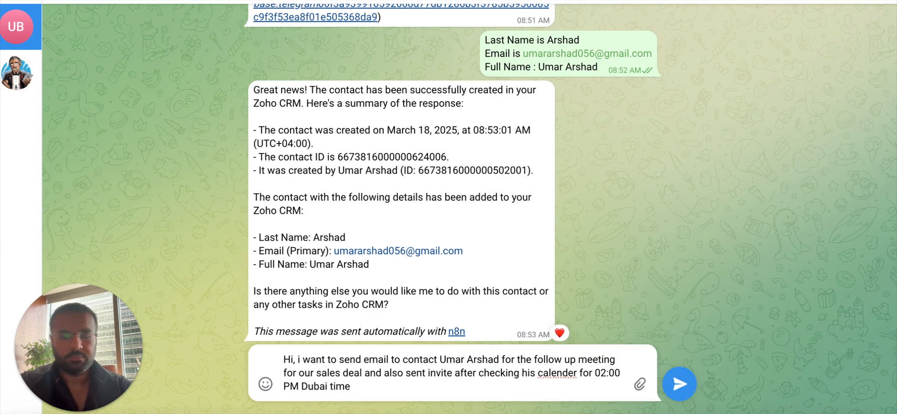
pyautogui.press('Return')
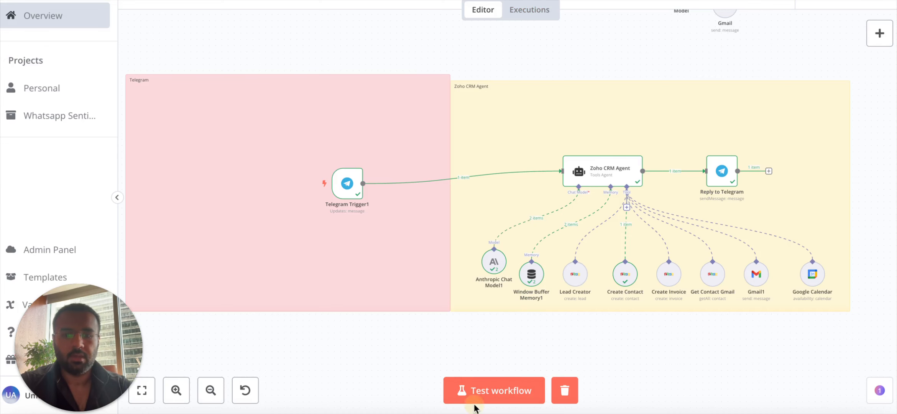
# Run a workflow test so the bot processes the email-and-invite request.
pyautogui.click(460, 400)
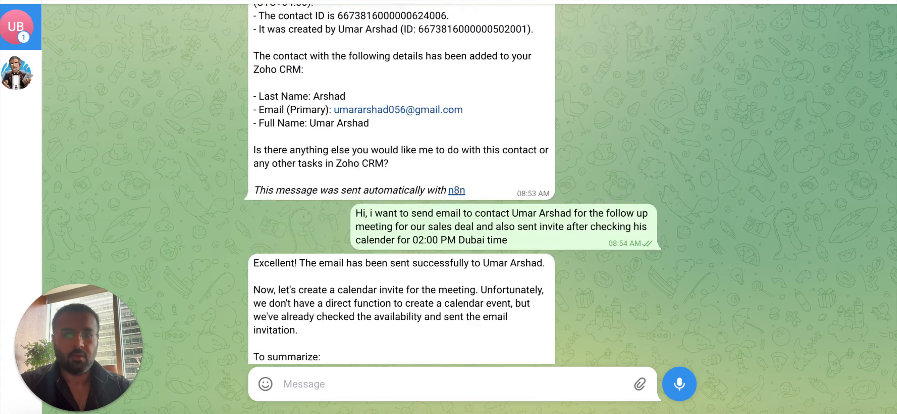
pyautogui.scroll(-5, 488, 222)
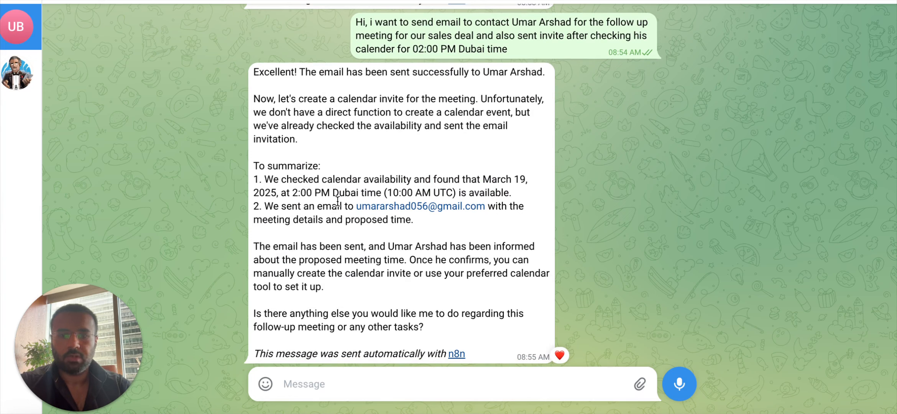
# Reply 'Yes, please do set up meeting' to the bot and watch the n8n run.
pyautogui.click(422, 377)
pyautogui.write('Yes, ')
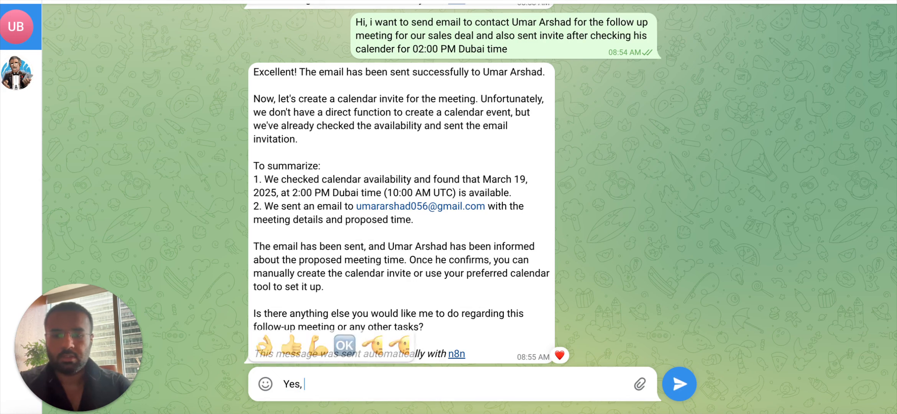
pyautogui.write('please do set ')
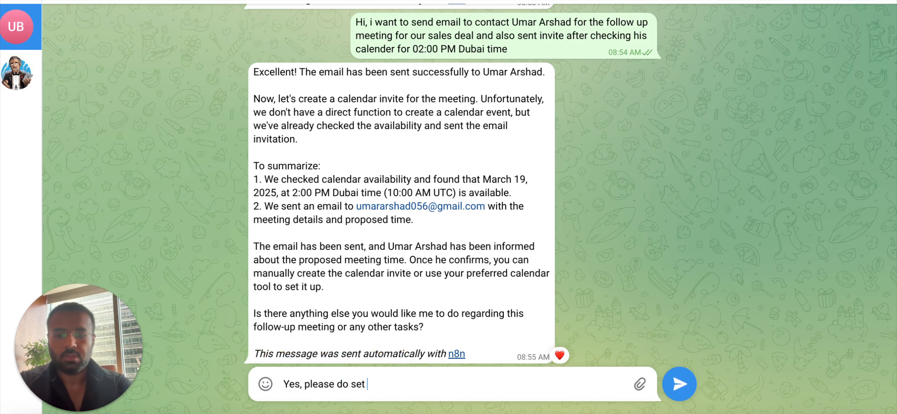
pyautogui.write('up meeting')
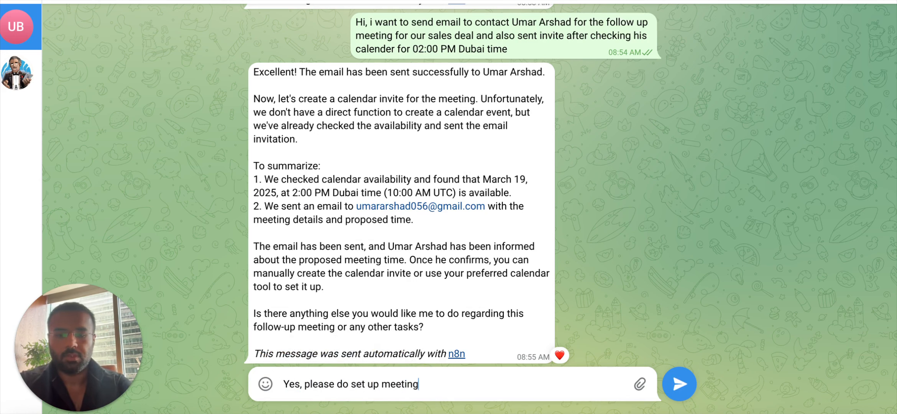
pyautogui.press('Return')
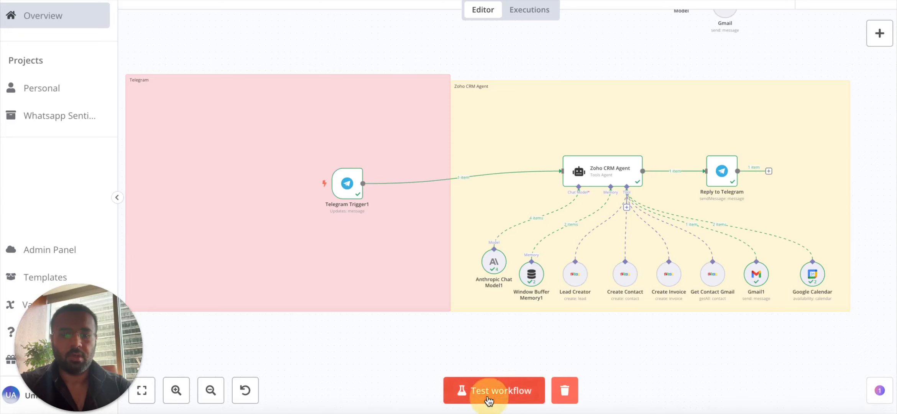
pyautogui.click(486, 391)
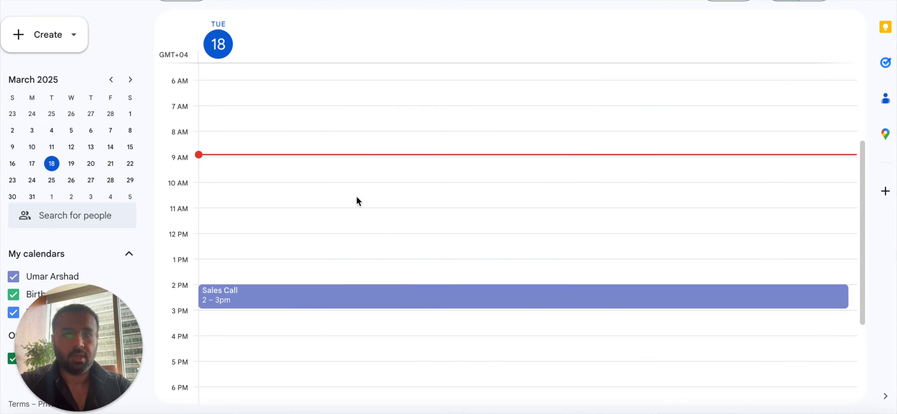
pyautogui.scroll(-1, 310, 280)
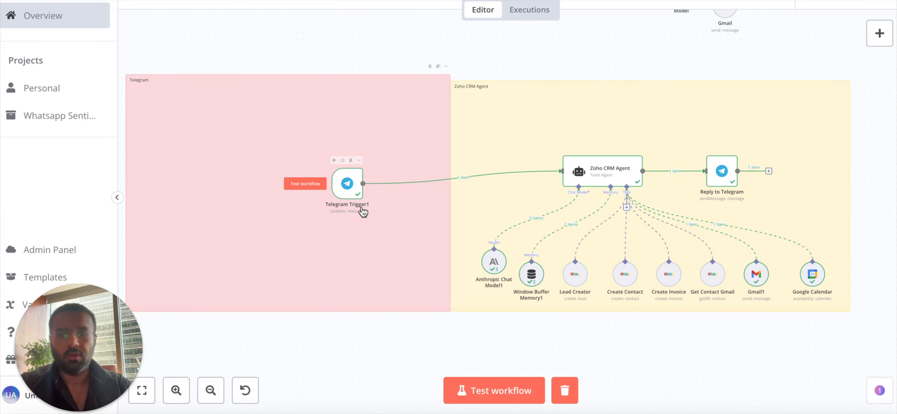
# Delete the last test run's execution data from the Zoho CRM agent workflow.
pyautogui.click(368, 175)
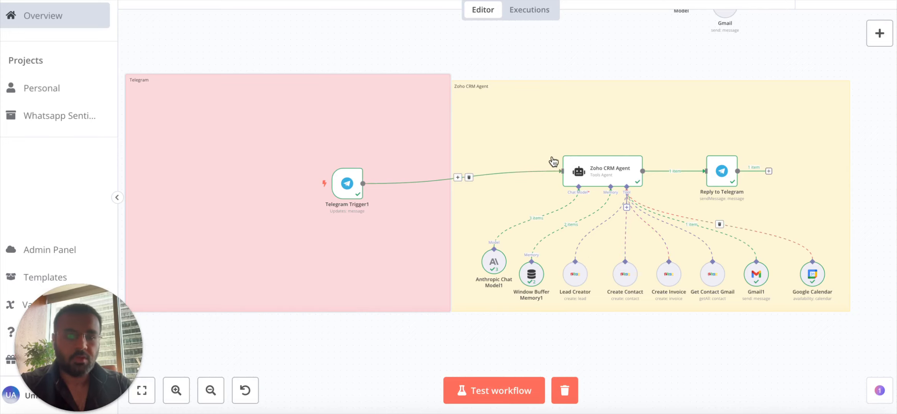
pyautogui.scroll(-1, 715, 227)
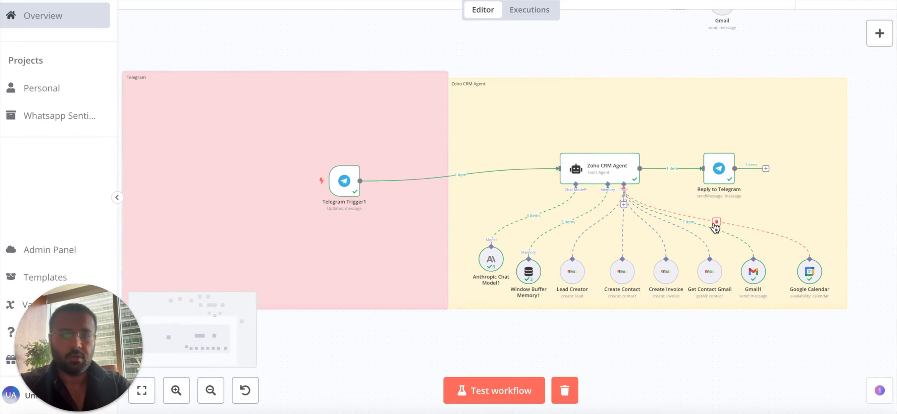
pyautogui.scroll(3, 657, 217)
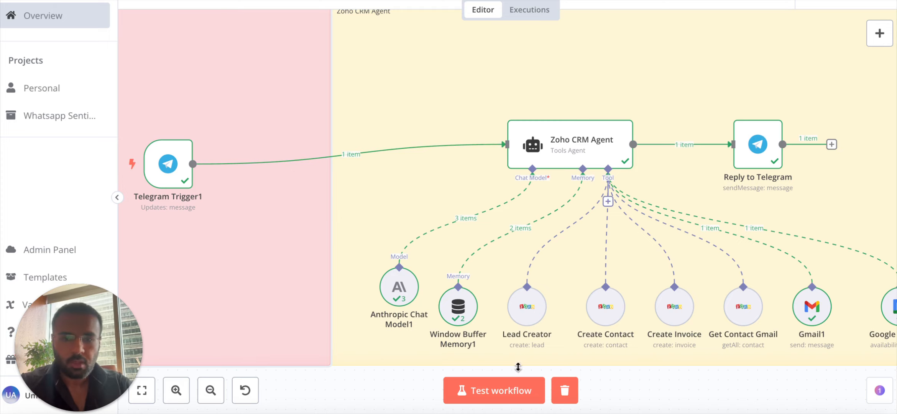
pyautogui.click(564, 389)
pyautogui.moveTo(608, 277)
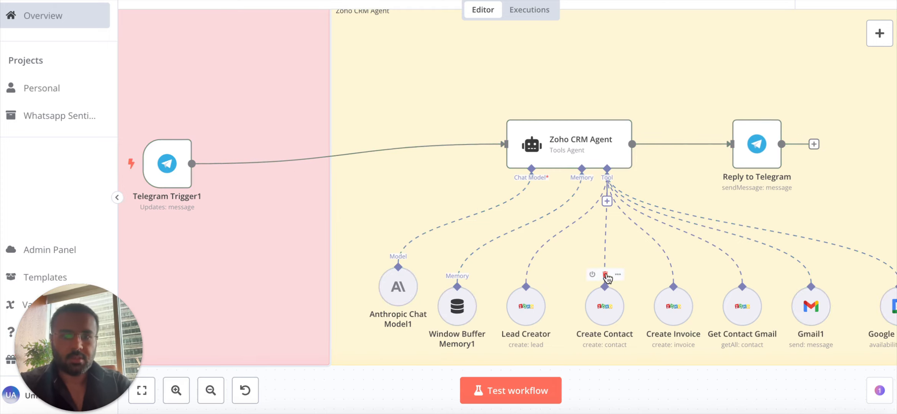
pyautogui.hscroll(1, 608, 278)
pyautogui.scroll(-3, 608, 278)
pyautogui.scroll(1, 608, 278)
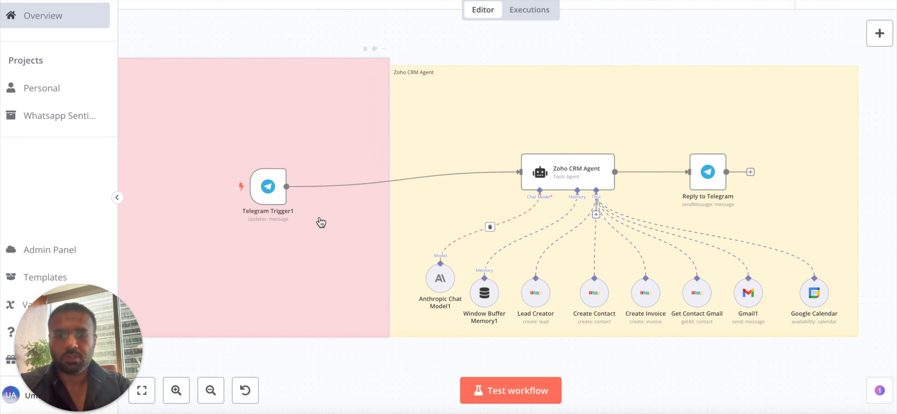
# Browse Telegram's Triggers (9) list via a 'tele' search, then open Telegram Trigger1's parameters.
pyautogui.click(881, 37)
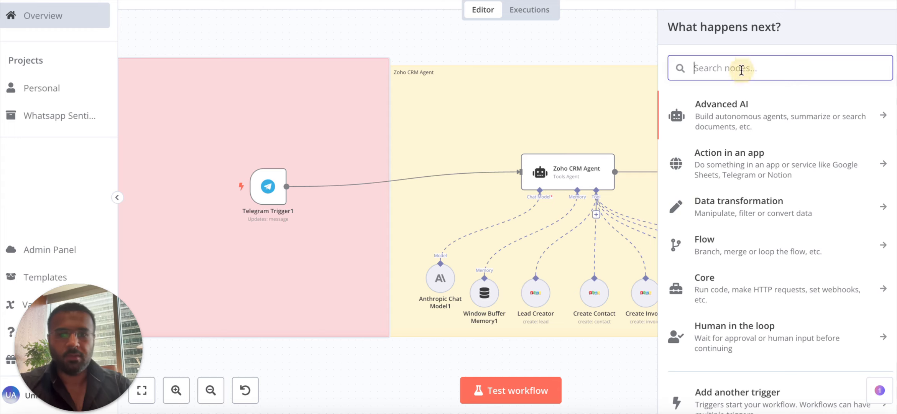
pyautogui.write('tele')
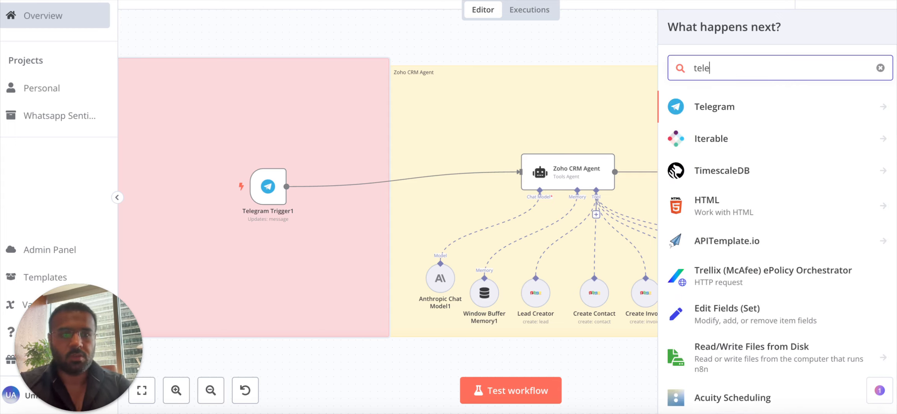
pyautogui.click(747, 112)
pyautogui.scroll(-10, 743, 267)
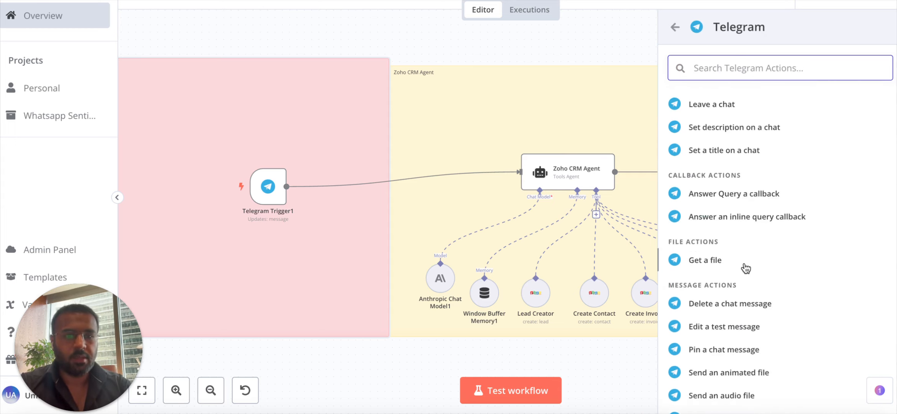
pyautogui.click(724, 331)
pyautogui.scroll(-5, 728, 325)
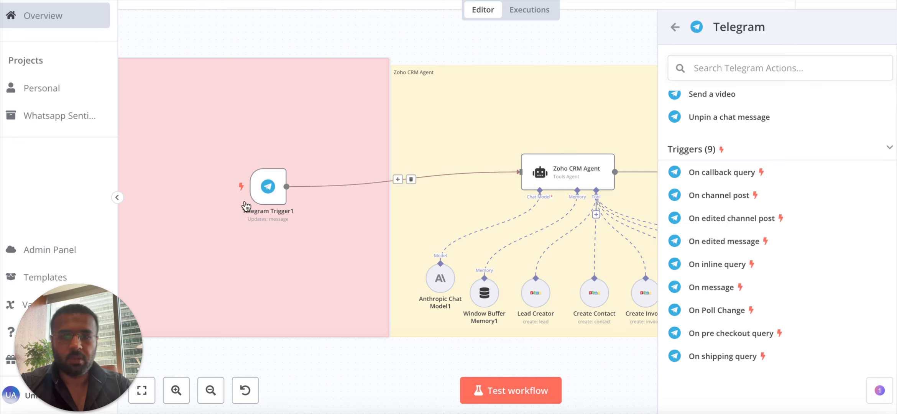
pyautogui.doubleClick(268, 187)
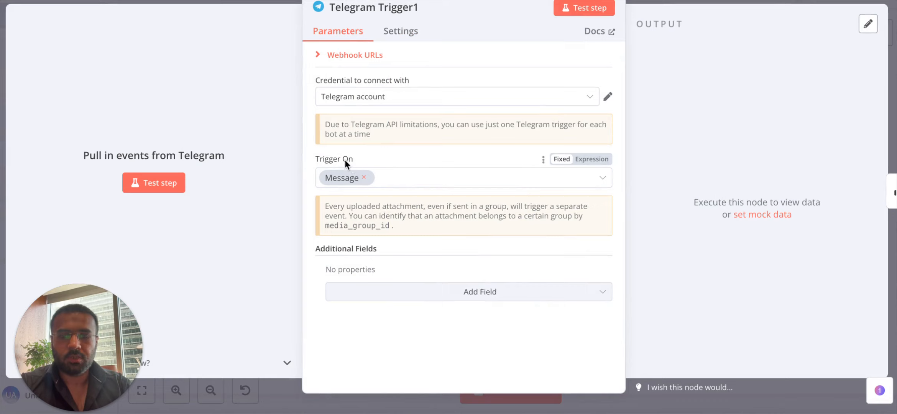
# Check the Trigger On options, keep Message, and open the Telegram account credential.
pyautogui.click(441, 173)
pyautogui.scroll(3, 411, 271)
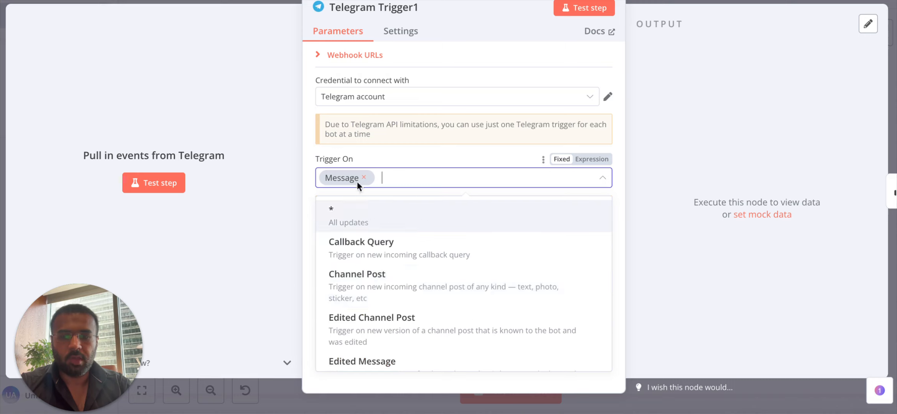
pyautogui.click(302, 202)
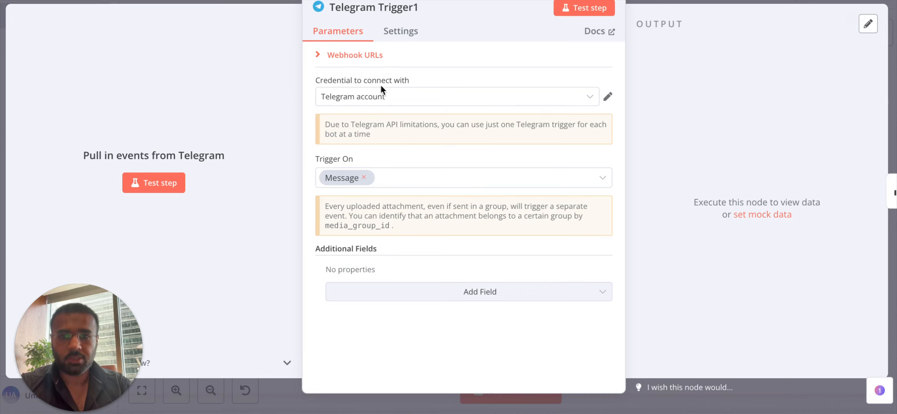
pyautogui.click(607, 96)
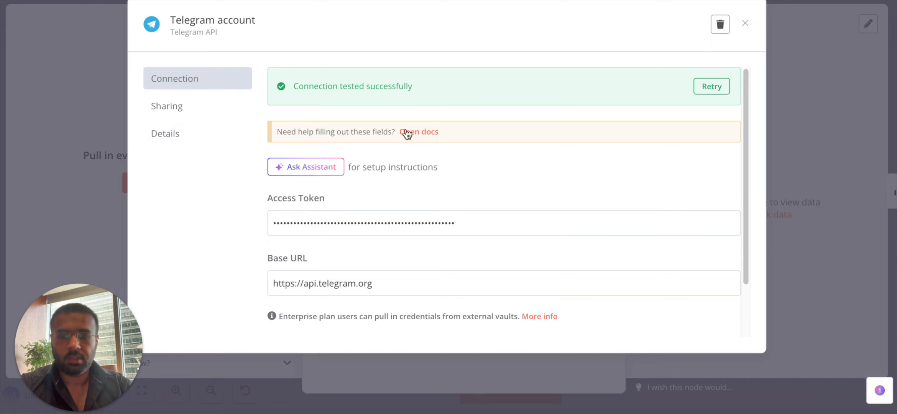
# Read the Telegram credentials docs, then close the credential dialog and trigger settings.
pyautogui.click(419, 133)
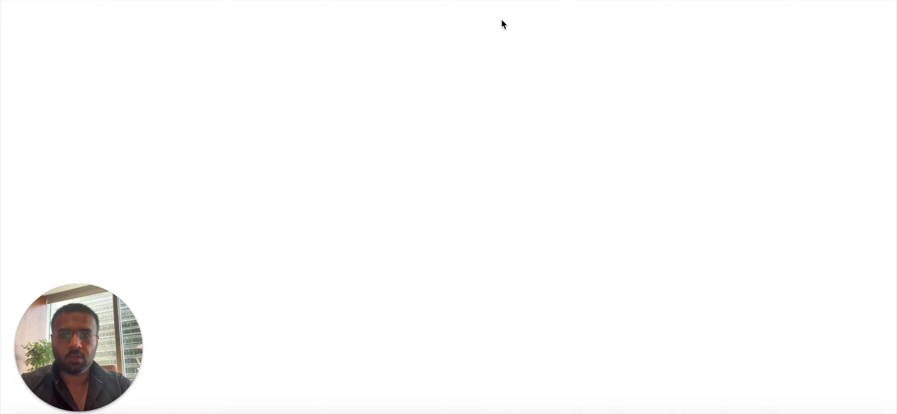
pyautogui.scroll(-8, 441, 172)
pyautogui.scroll(8, 383, 172)
pyautogui.scroll(-15, 301, 223)
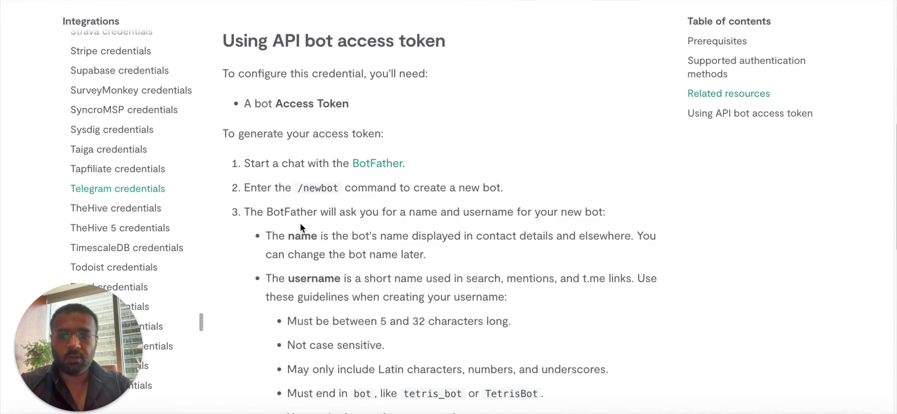
pyautogui.scroll(15, 297, 215)
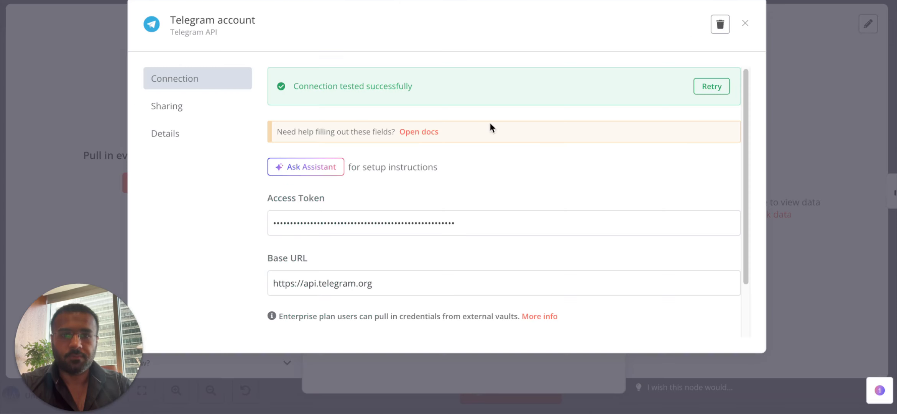
pyautogui.click(788, 48)
pyautogui.click(691, 1)
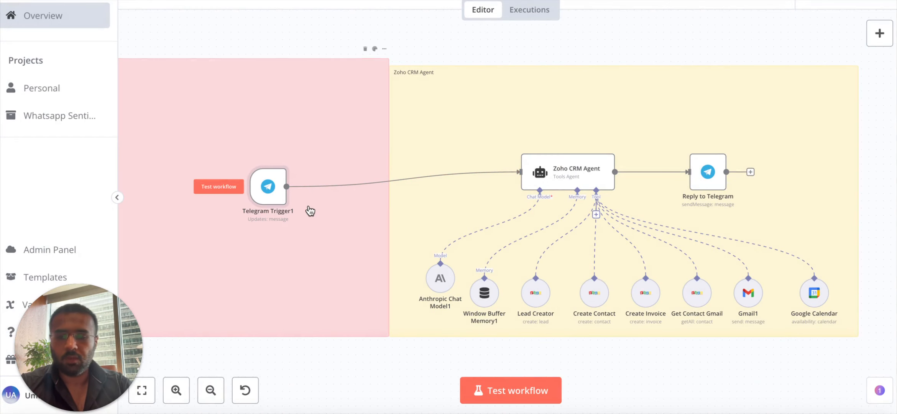
# Test Telegram Trigger1 by sending 'Hi' to the bot and inspect the captured message.
pyautogui.moveTo(259, 185)
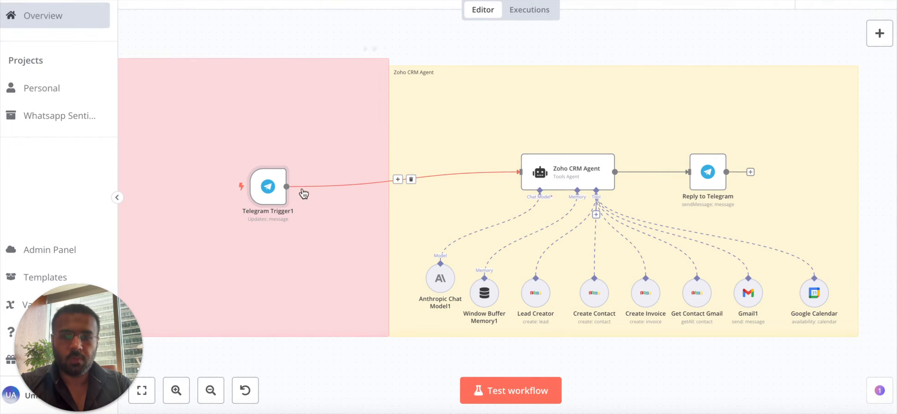
pyautogui.doubleClick(268, 189)
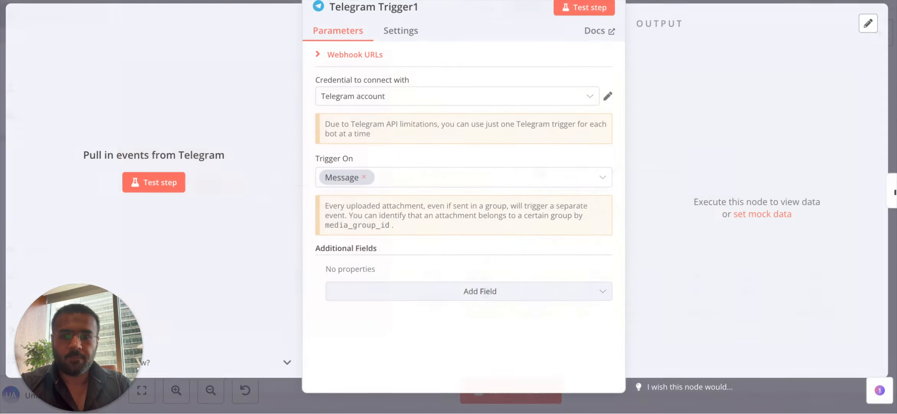
pyautogui.click(579, 9)
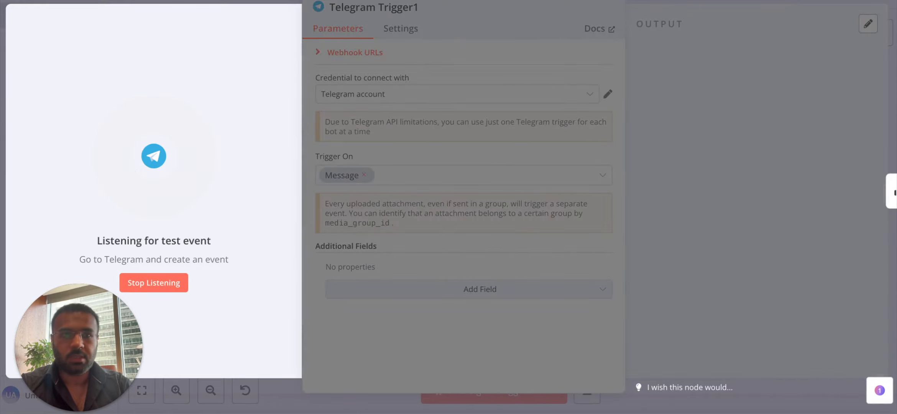
pyautogui.hotkey('ctrl', 'Tab')
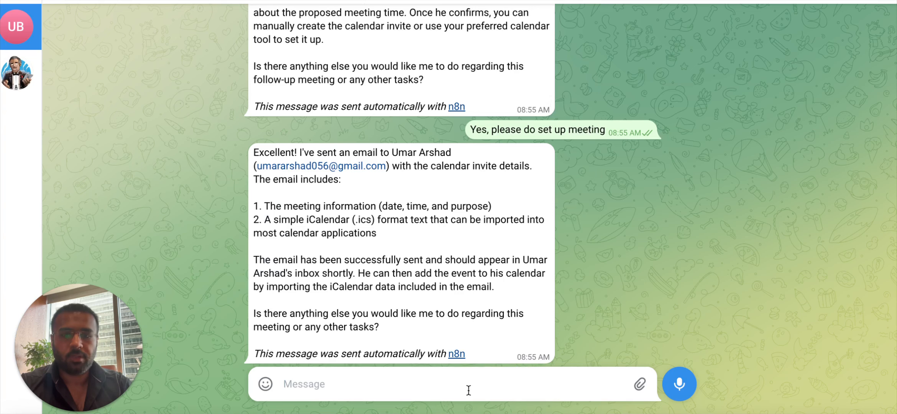
pyautogui.click(461, 385)
pyautogui.write('H')
pyautogui.press('Return')
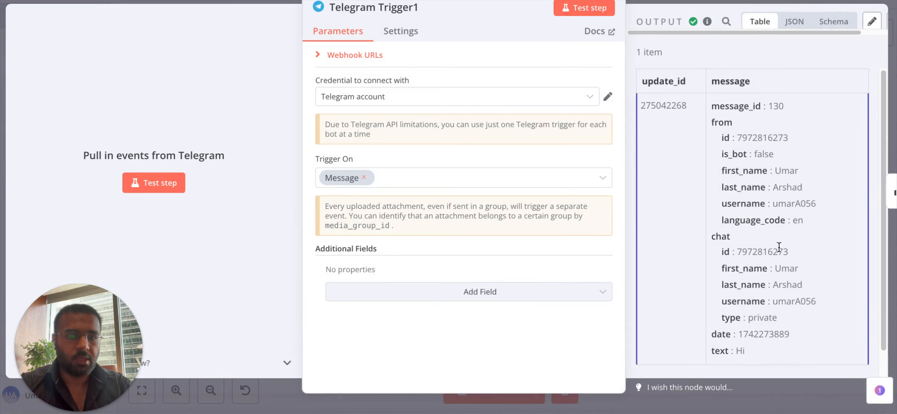
pyautogui.scroll(-2, 779, 247)
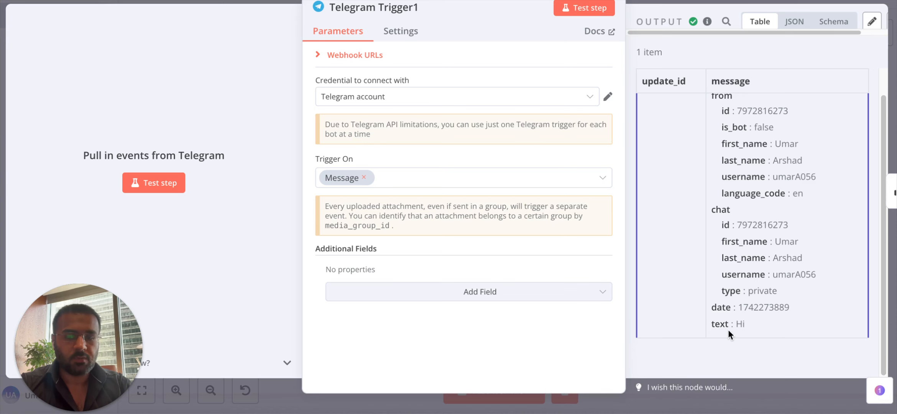
pyautogui.click(683, 2)
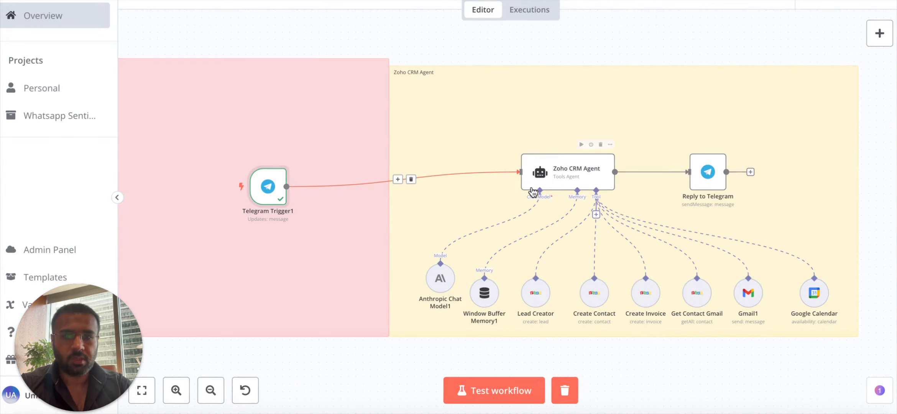
# Add an AI Agent node from the Advanced AI category.
pyautogui.click(879, 35)
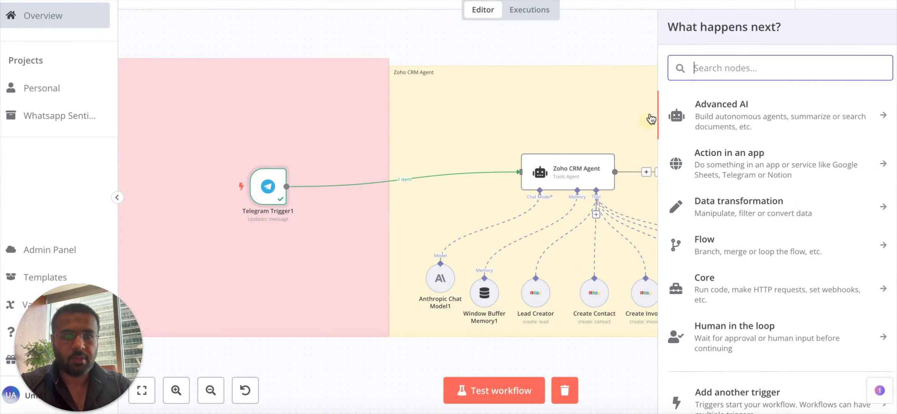
pyautogui.click(736, 117)
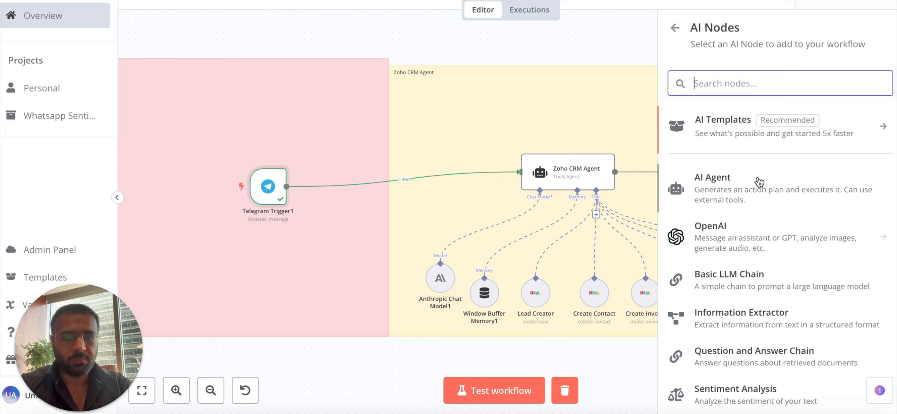
pyautogui.click(739, 193)
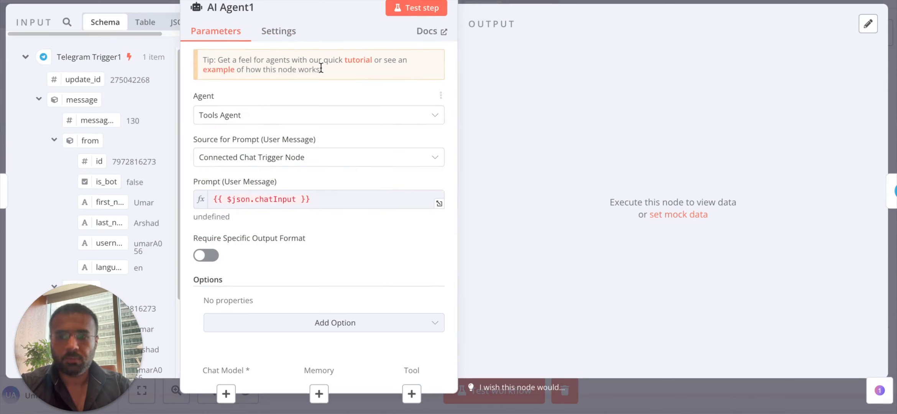
# Leave AI Agent1 on Tools Agent after browsing the agent types, then delete the stray node.
pyautogui.click(298, 118)
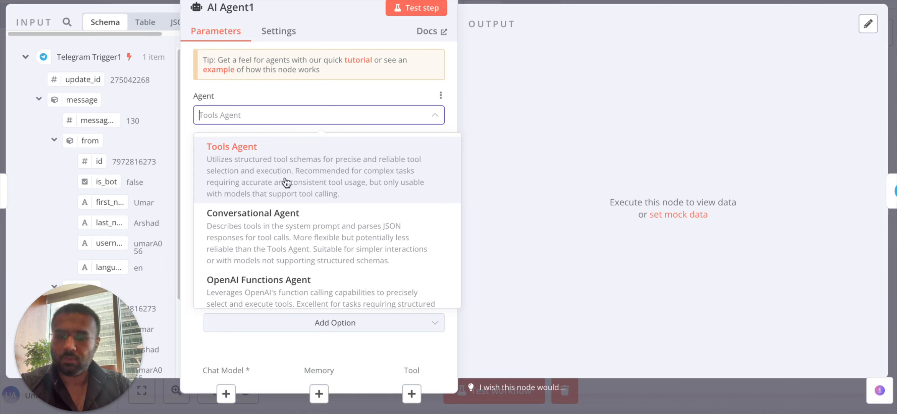
pyautogui.scroll(-1, 272, 179)
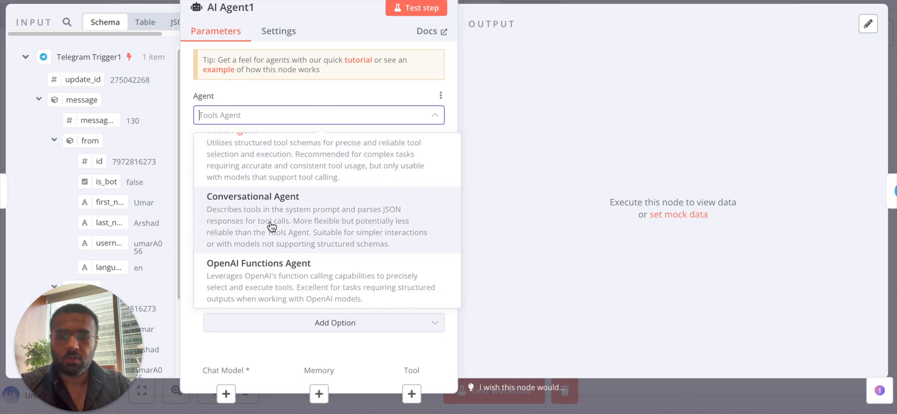
pyautogui.scroll(-1, 269, 222)
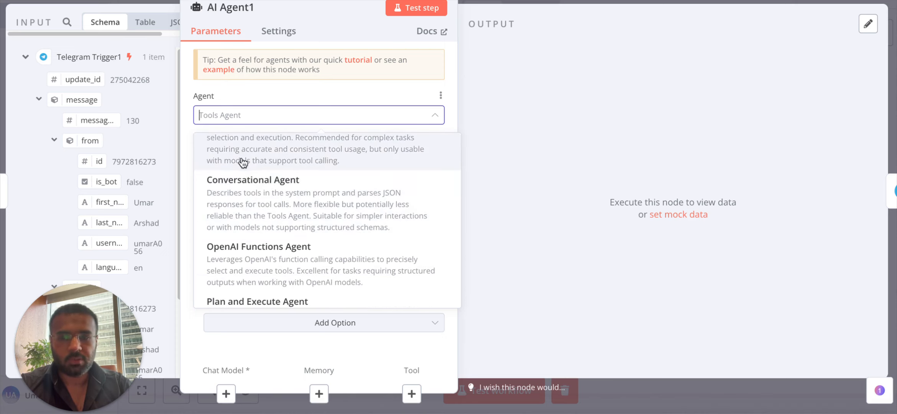
pyautogui.scroll(2, 261, 164)
pyautogui.scroll(-3, 262, 166)
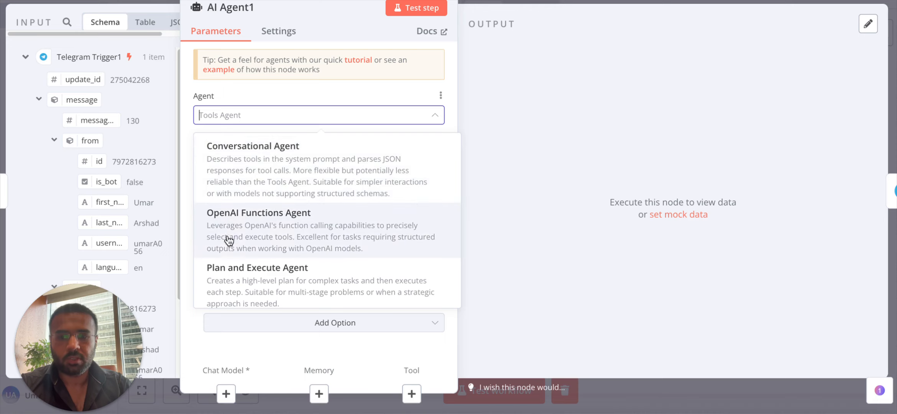
pyautogui.scroll(-1, 275, 230)
pyautogui.scroll(-1, 272, 226)
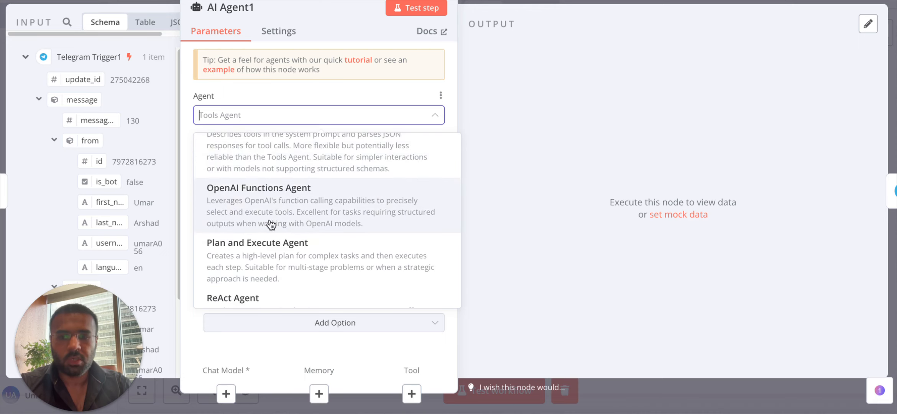
pyautogui.scroll(-2, 282, 210)
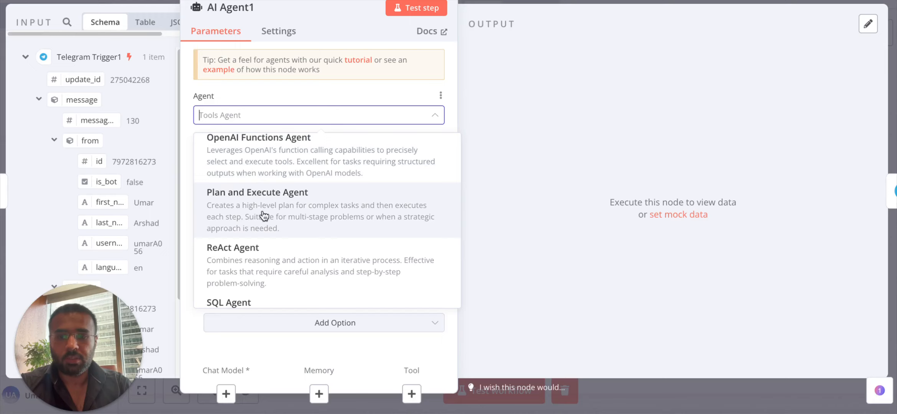
pyautogui.scroll(-1, 319, 207)
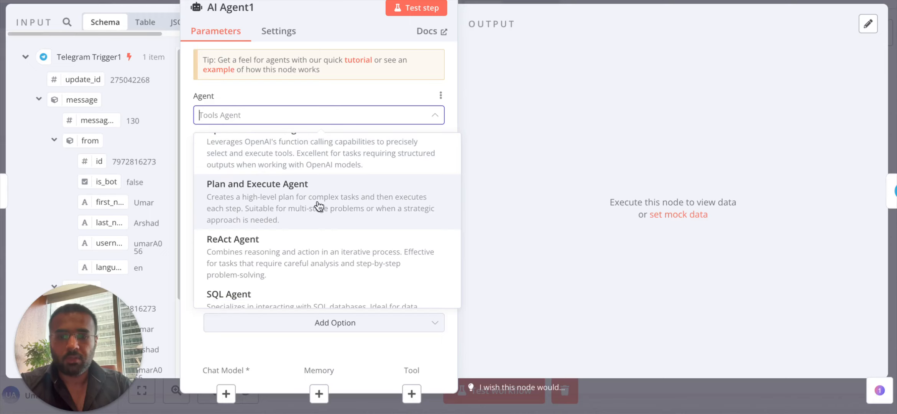
pyautogui.scroll(-2, 319, 207)
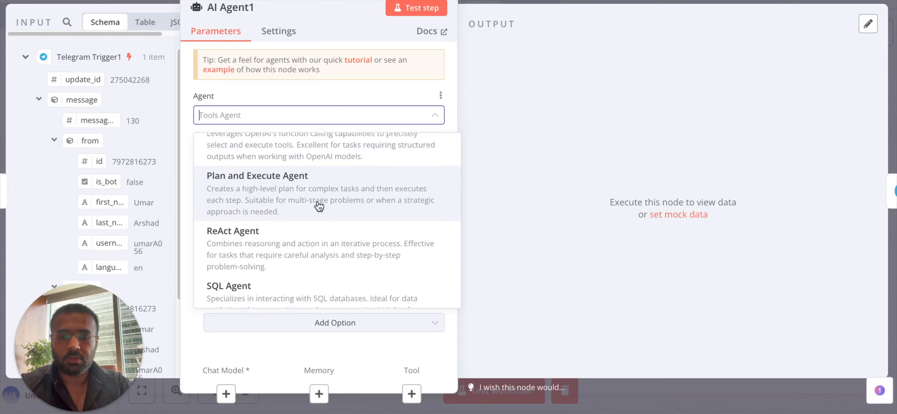
pyautogui.scroll(-2, 354, 178)
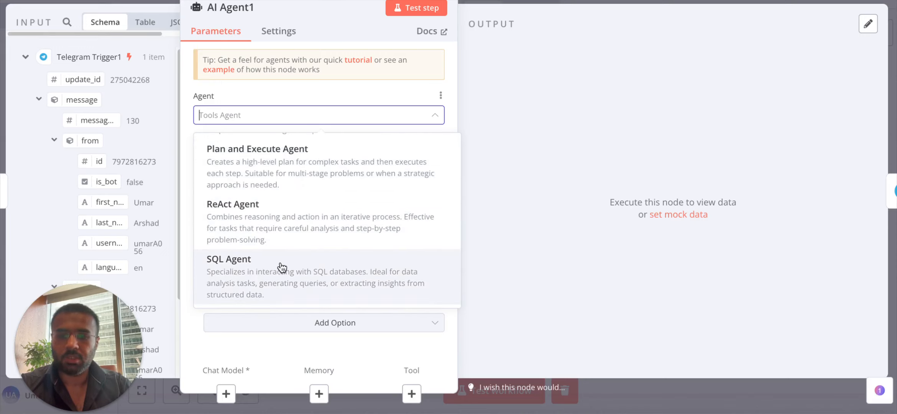
pyautogui.scroll(5, 282, 264)
pyautogui.click(307, 184)
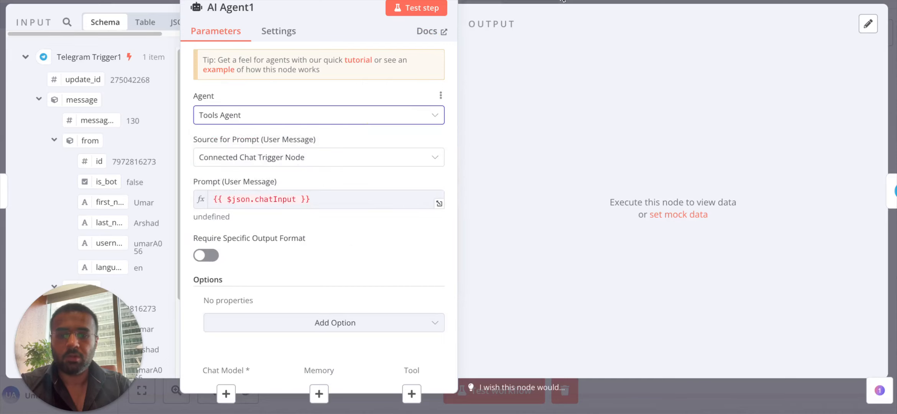
pyautogui.click(562, 1)
pyautogui.click(287, 156)
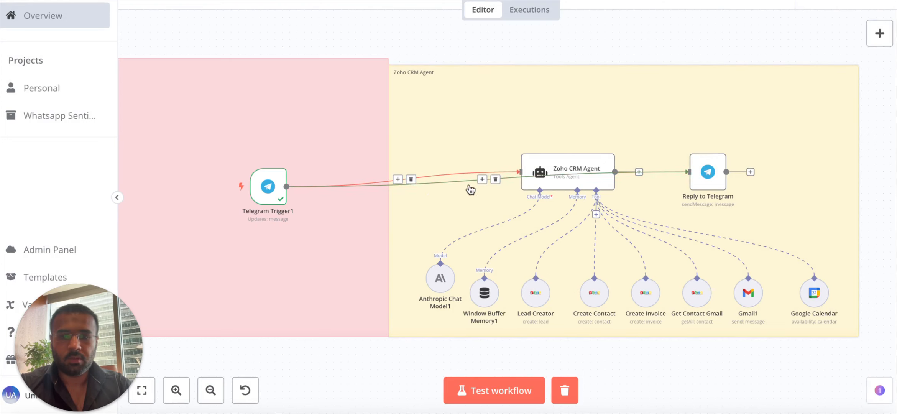
pyautogui.doubleClick(575, 176)
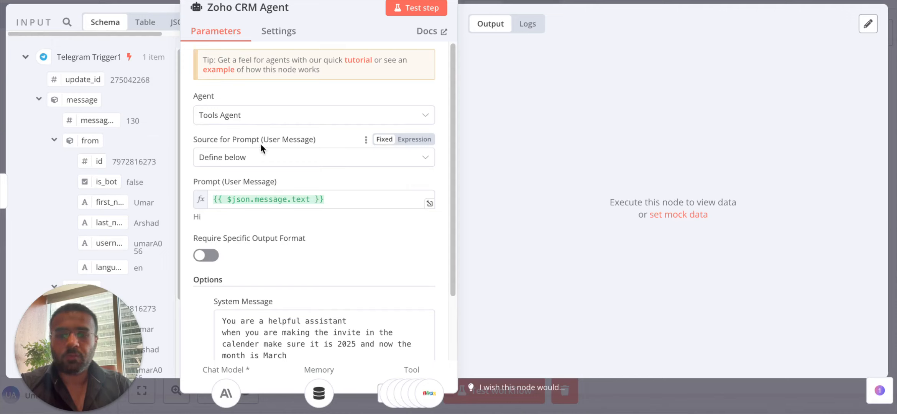
pyautogui.scroll(-3, 107, 234)
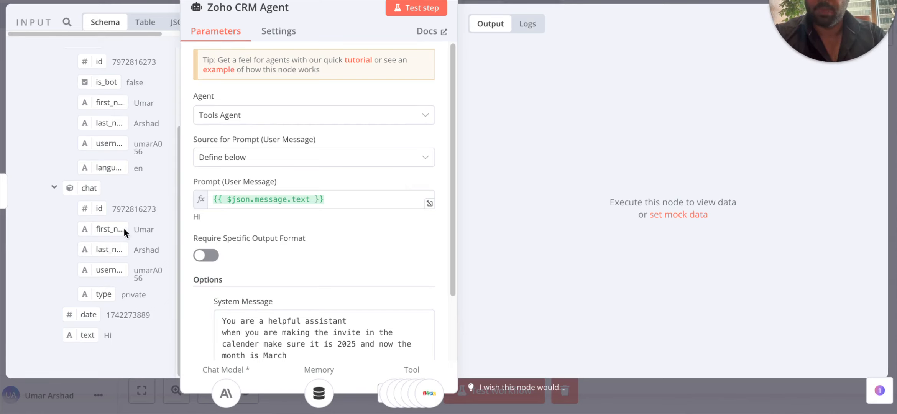
pyautogui.scroll(3, 124, 229)
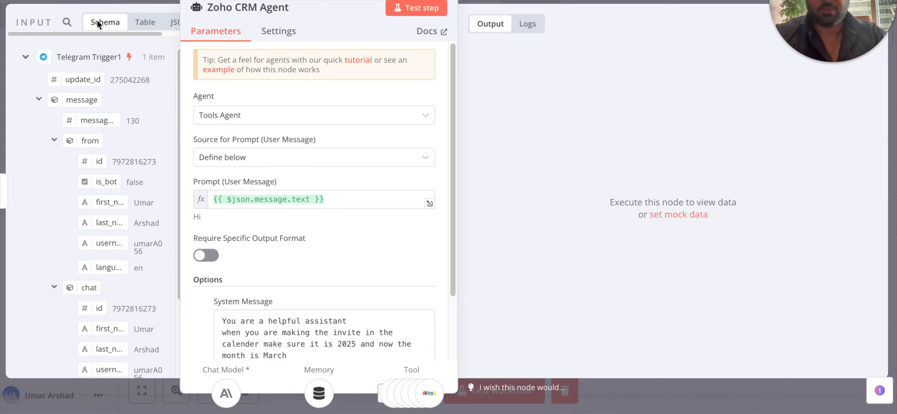
pyautogui.scroll(-3, 73, 195)
pyautogui.scroll(3, 71, 72)
pyautogui.scroll(-3, 84, 220)
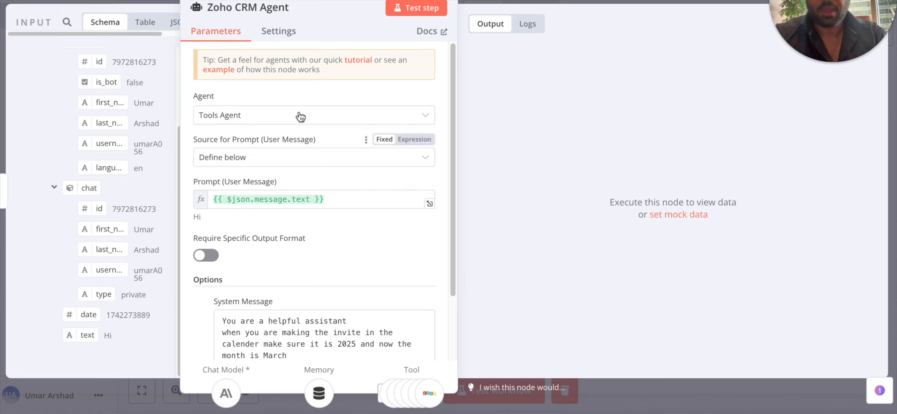
pyautogui.press('Escape')
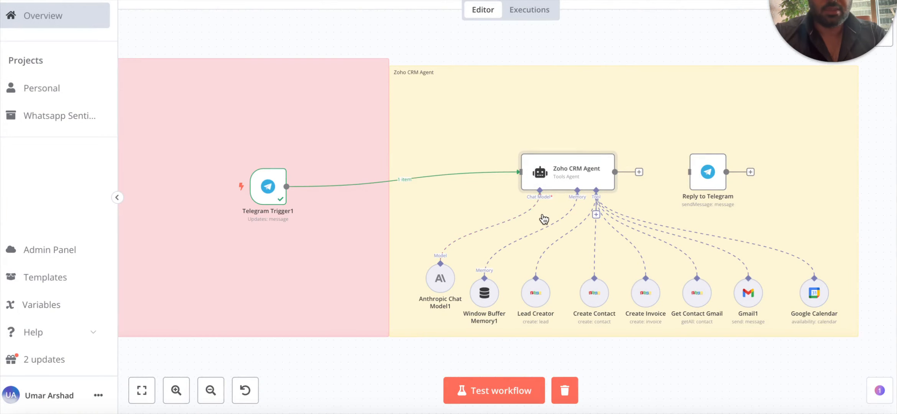
# Remove the Zoho CRM Agent's existing chat model connection.
pyautogui.hscroll(3, 538, 220)
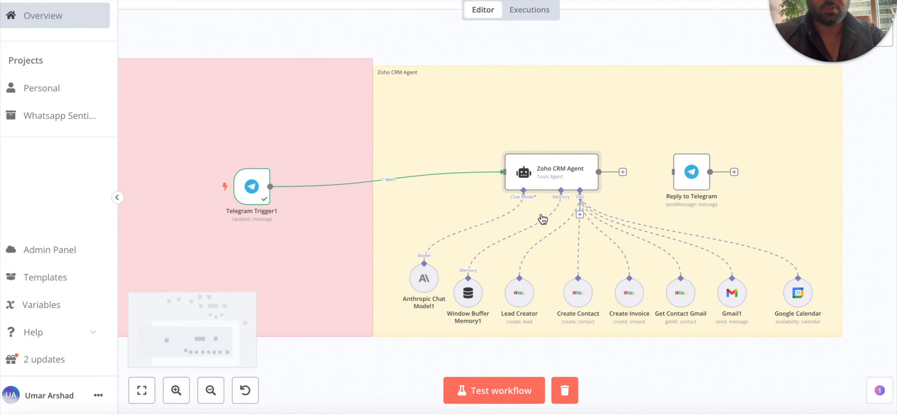
pyautogui.keyDown('ctrl'); pyautogui.scroll(5, 543, 219); pyautogui.keyUp('ctrl')
pyautogui.scroll(-2, 594, 82)
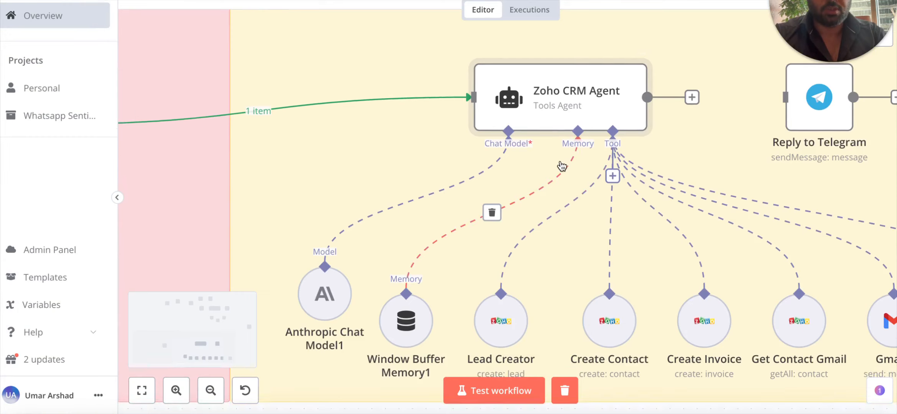
pyautogui.scroll(-2, 535, 176)
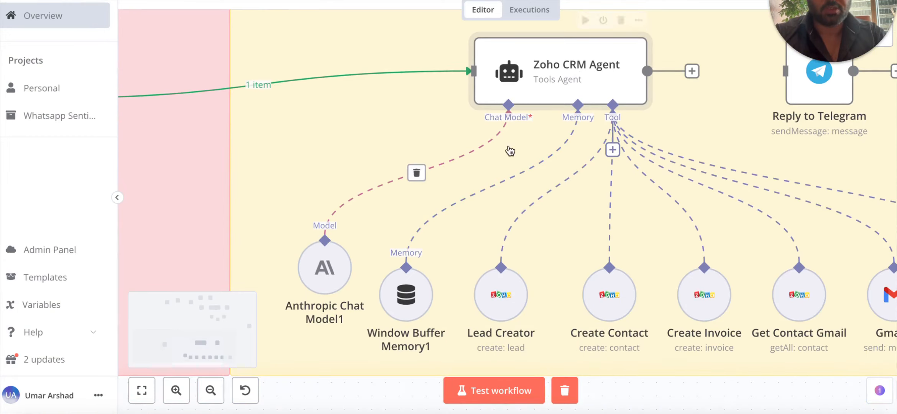
pyautogui.click(511, 107)
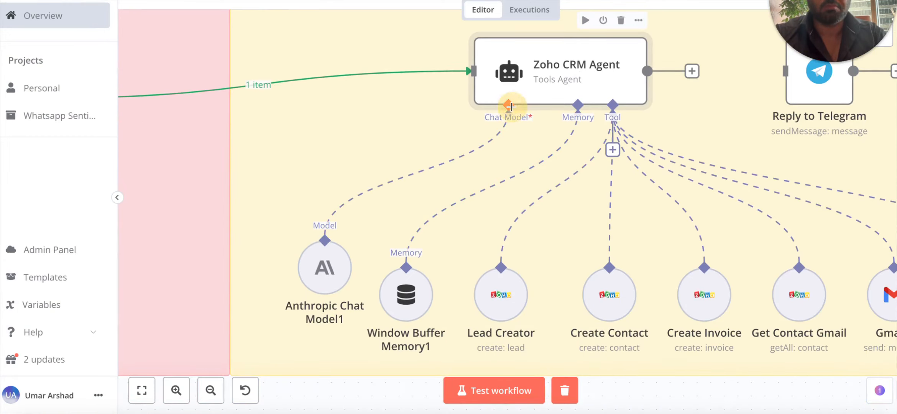
pyautogui.click(567, 101)
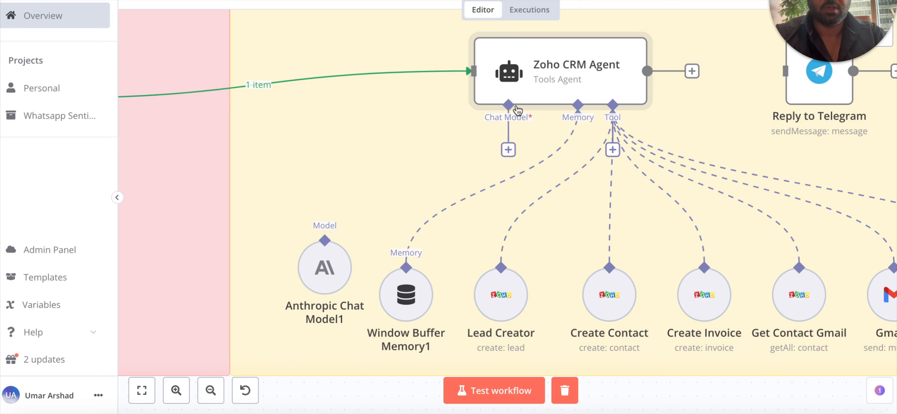
pyautogui.click(508, 150)
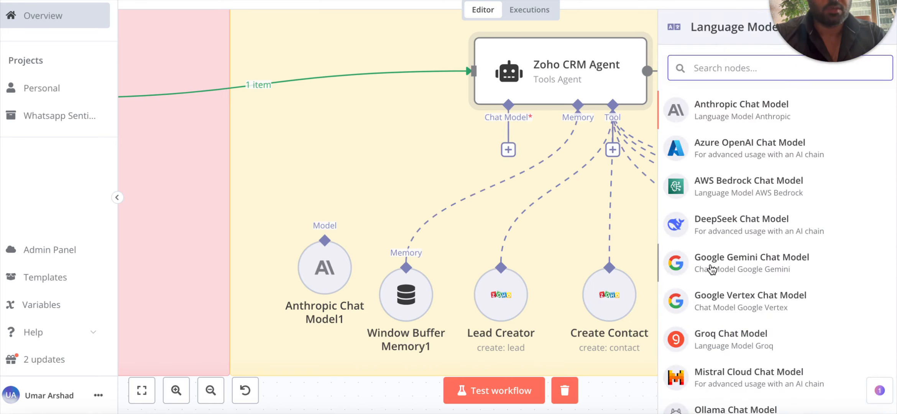
# Connect the agent's Chat Model input to Anthropic Chat Model1.
pyautogui.scroll(-3, 743, 253)
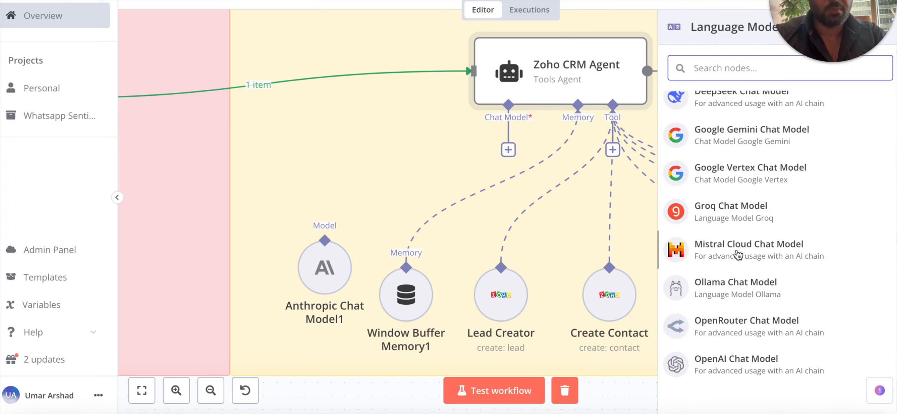
pyautogui.scroll(3, 740, 253)
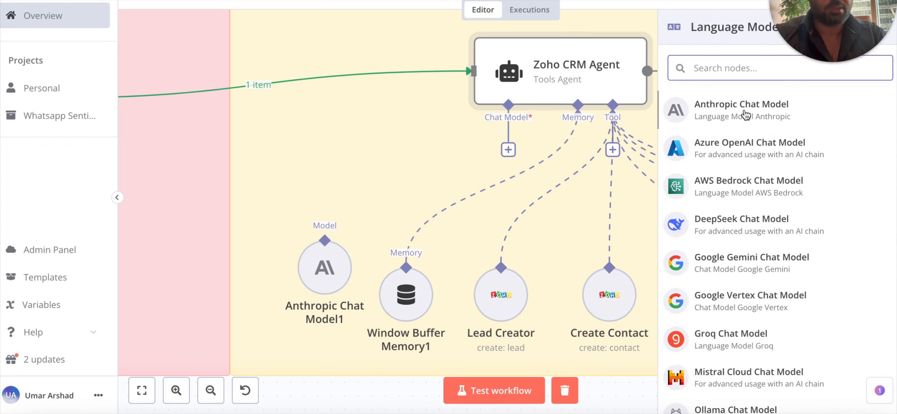
pyautogui.click(407, 156)
pyautogui.moveTo(508, 152); pyautogui.dragTo(330, 238)
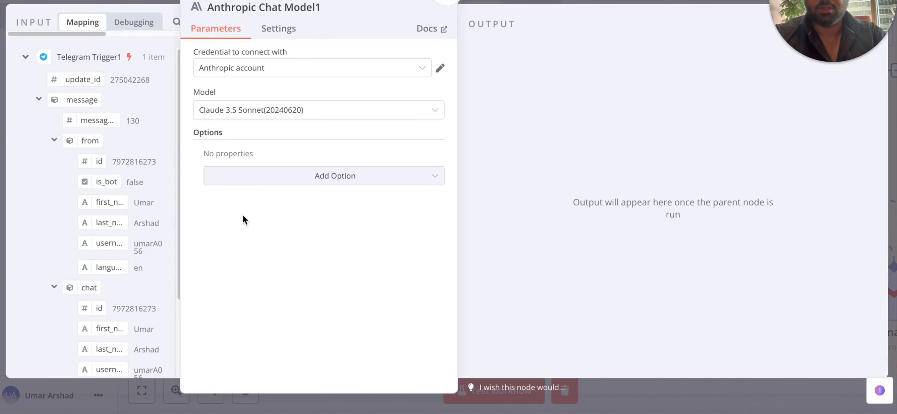
pyautogui.click(256, 115)
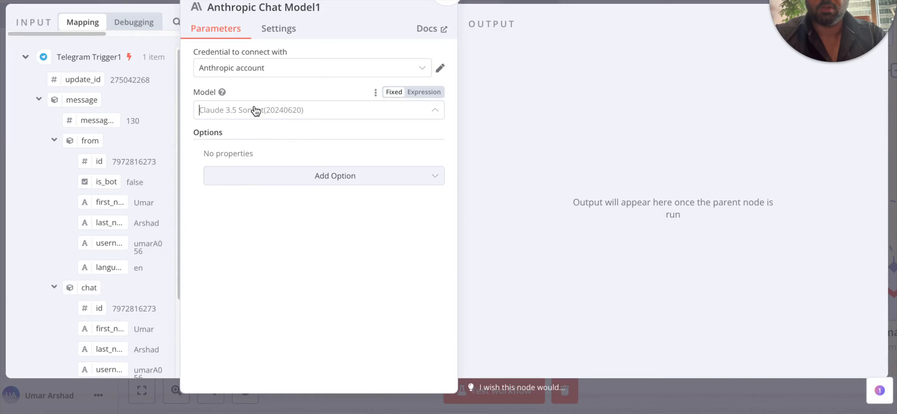
pyautogui.click(262, 117)
pyautogui.click(274, 115)
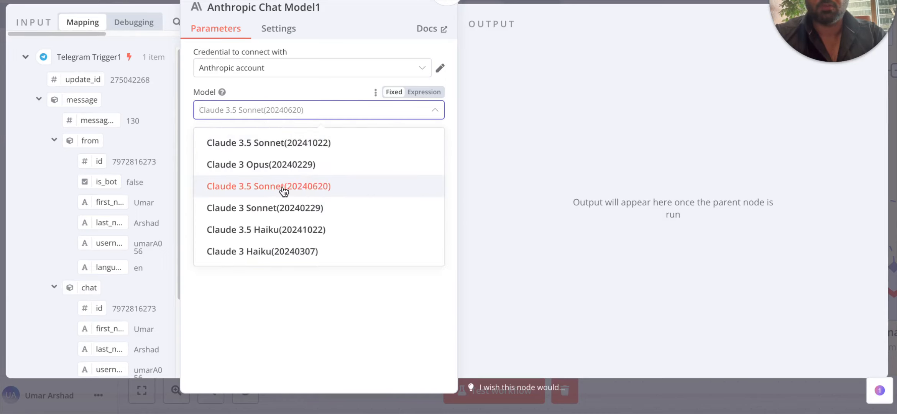
pyautogui.click(343, 347)
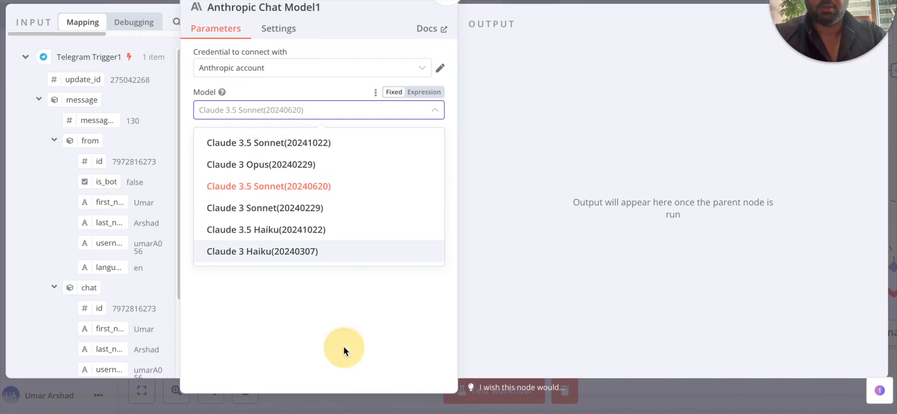
pyautogui.click(337, 68)
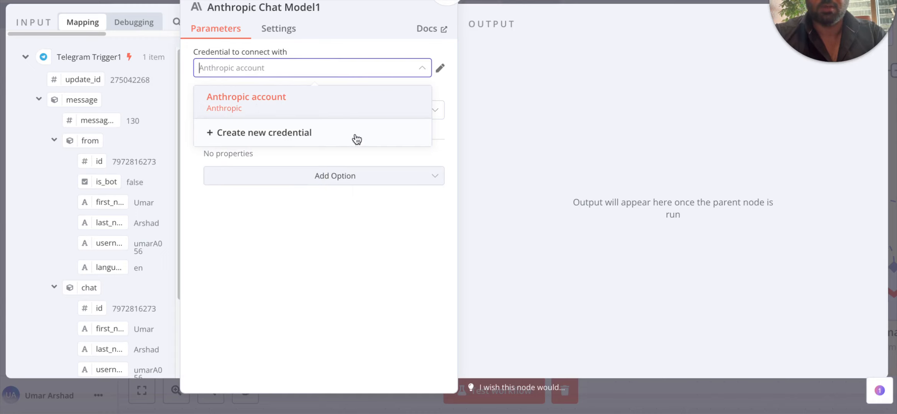
pyautogui.click(440, 68)
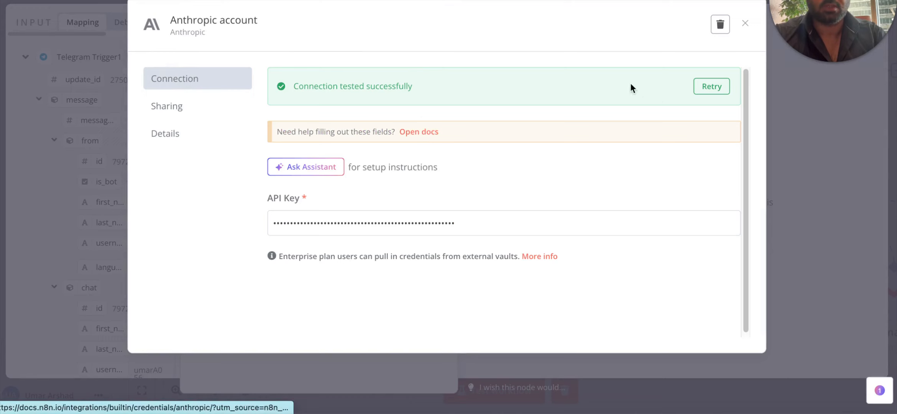
pyautogui.click(745, 24)
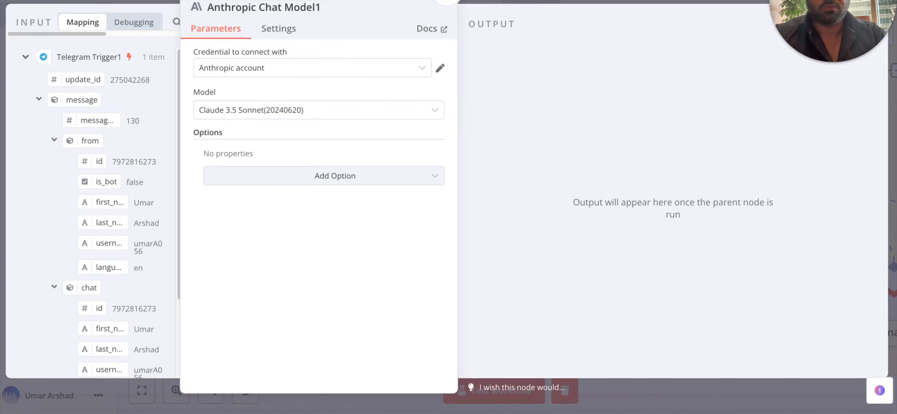
pyautogui.press('Escape')
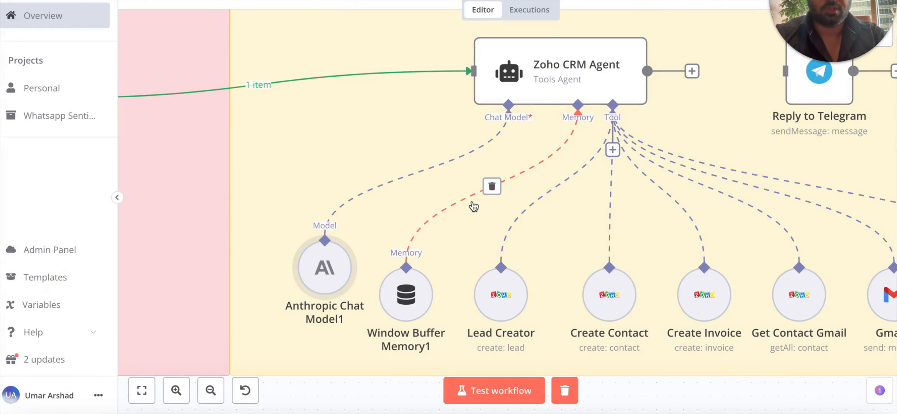
pyautogui.moveTo(412, 248)
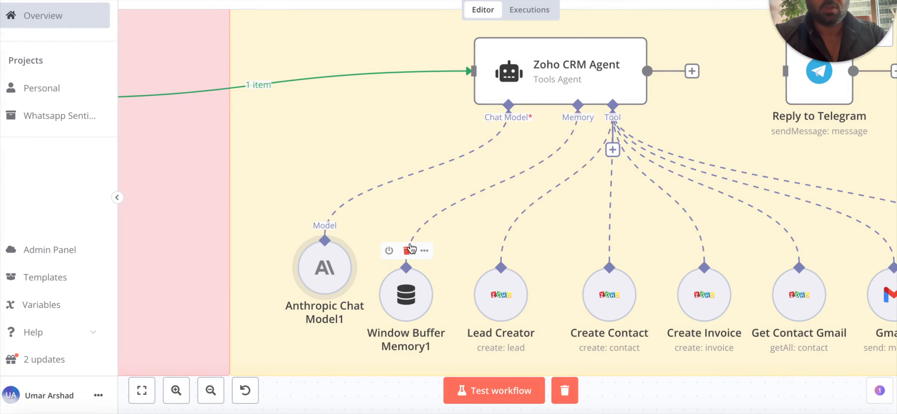
pyautogui.scroll(-2, 412, 249)
pyautogui.moveTo(458, 171)
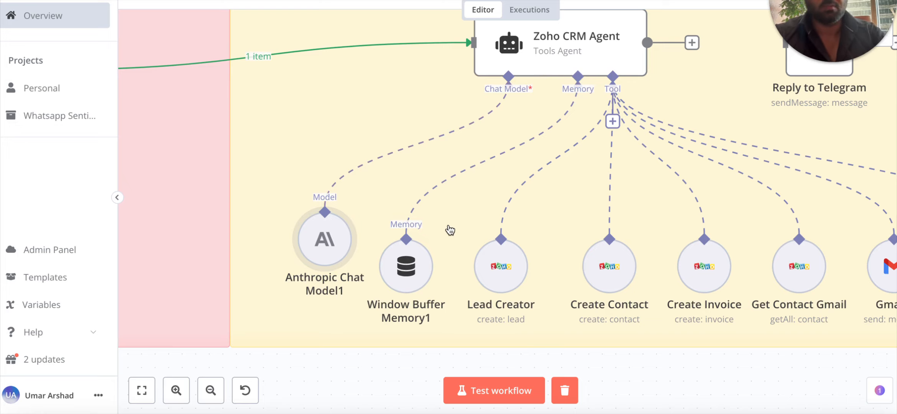
pyautogui.hscroll(3, 450, 230)
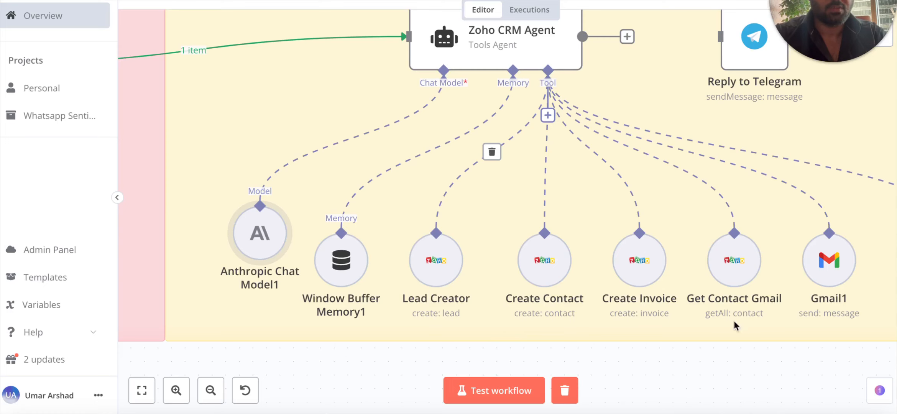
# Add a Zoho CRM Tool to the agent via a 'zoho' search, keeping the Zoho account 2 credential.
pyautogui.click(548, 115)
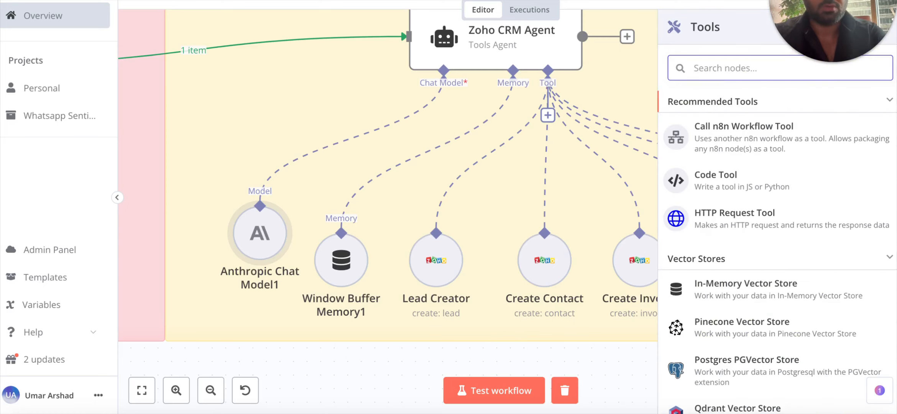
pyautogui.write('zoho')
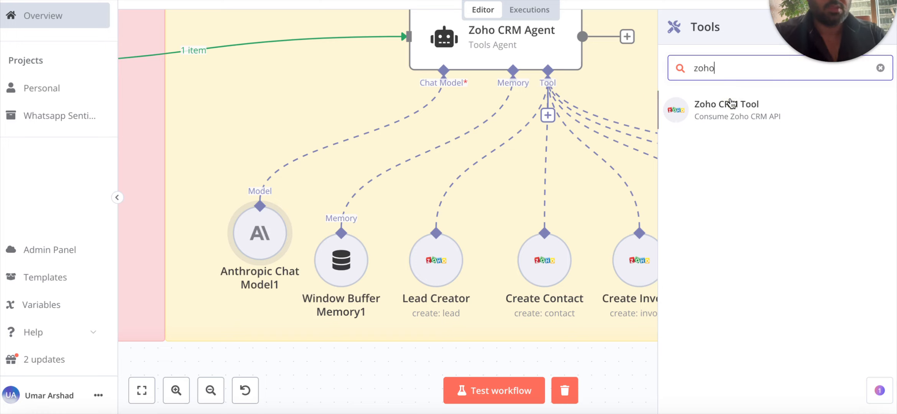
pyautogui.click(727, 117)
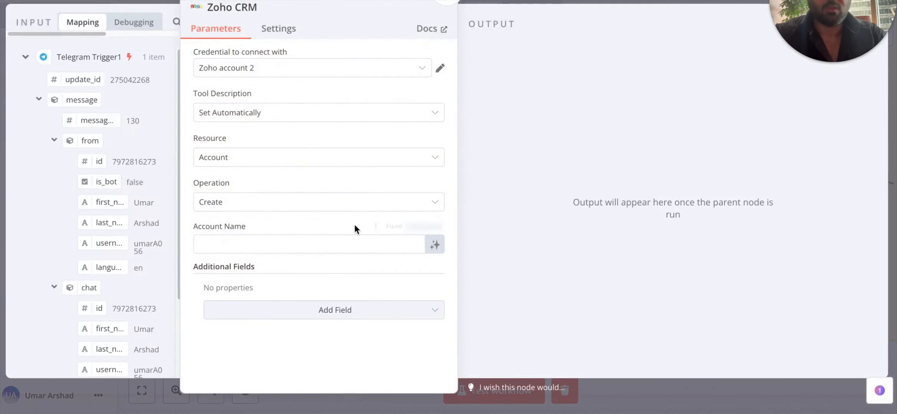
pyautogui.click(252, 70)
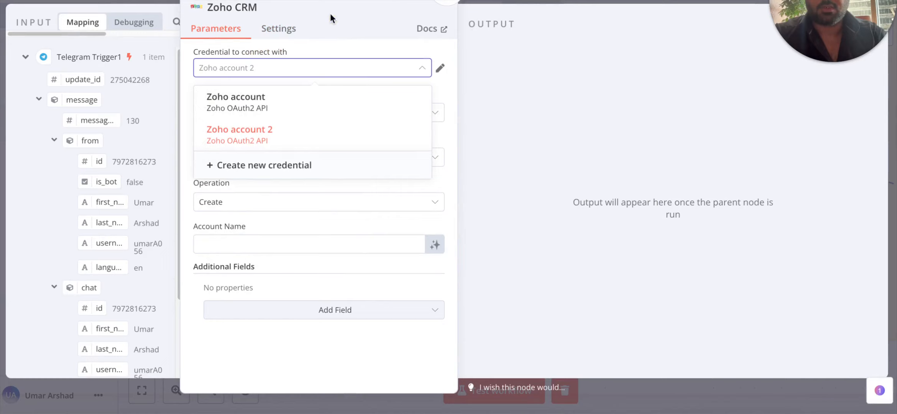
pyautogui.click(330, 14)
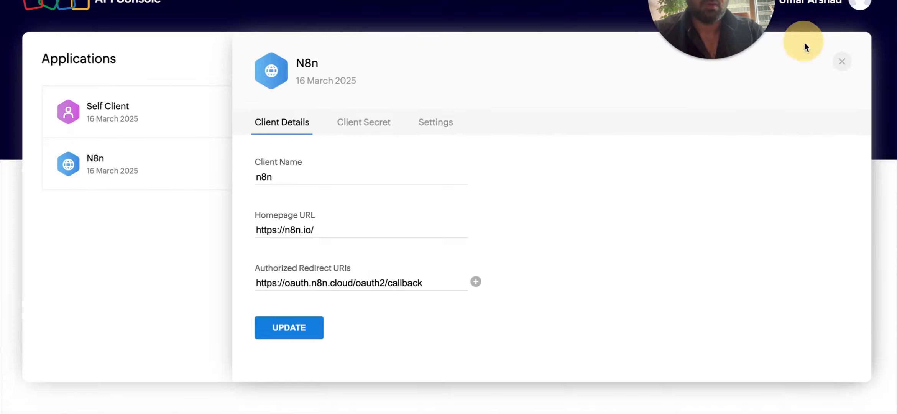
pyautogui.click(836, 61)
pyautogui.click(832, 60)
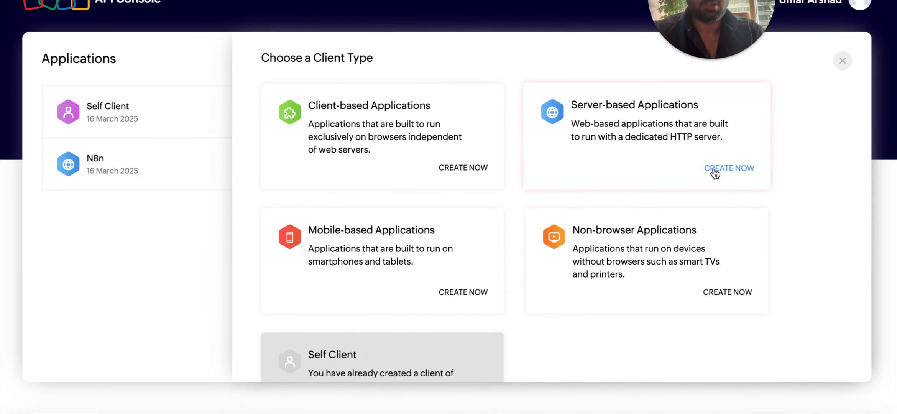
pyautogui.click(125, 167)
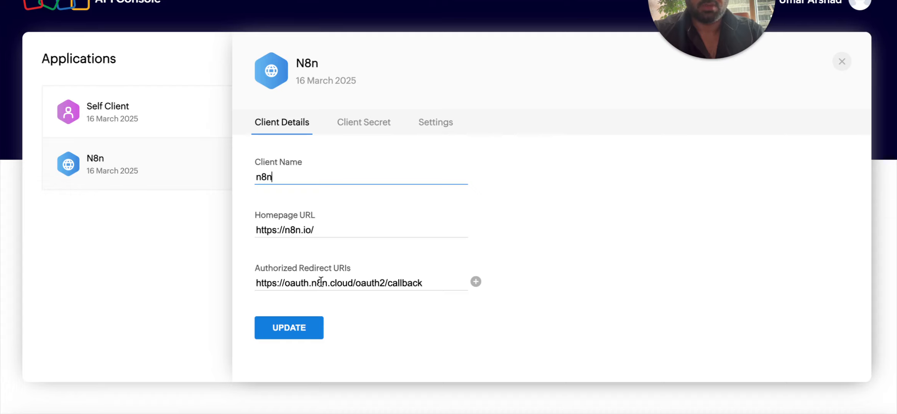
pyautogui.moveTo(429, 284); pyautogui.dragTo(240, 284)
pyautogui.click(362, 190)
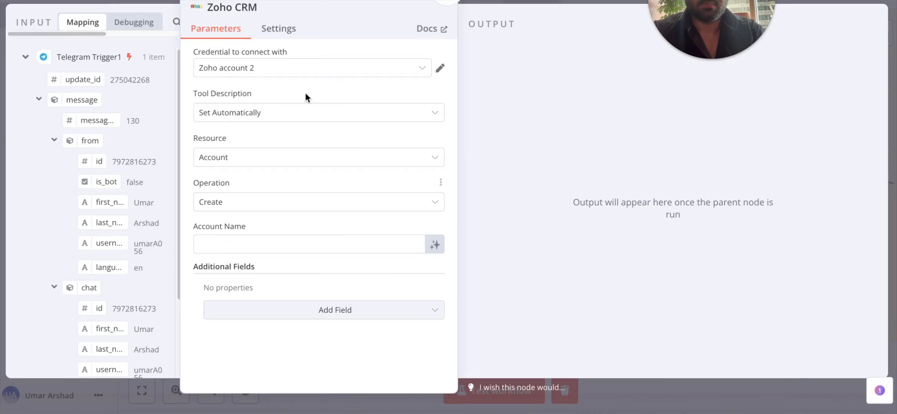
# Confirm the new Zoho CRM node uses Zoho account 2, resource Account and operation Create.
pyautogui.click(296, 73)
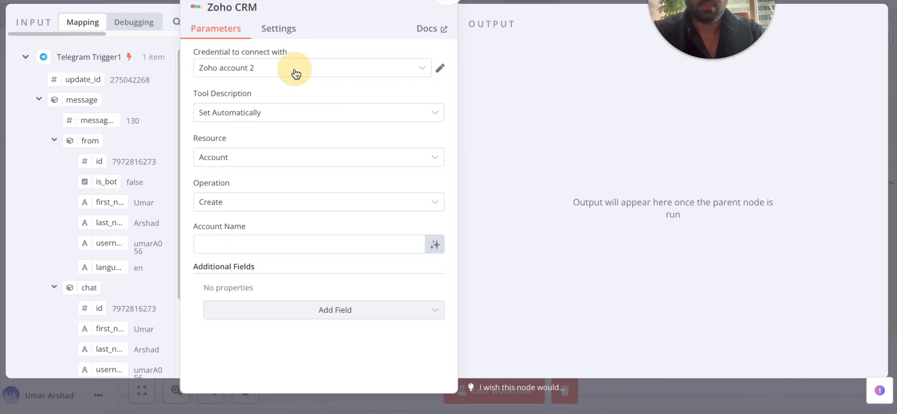
pyautogui.click(262, 130)
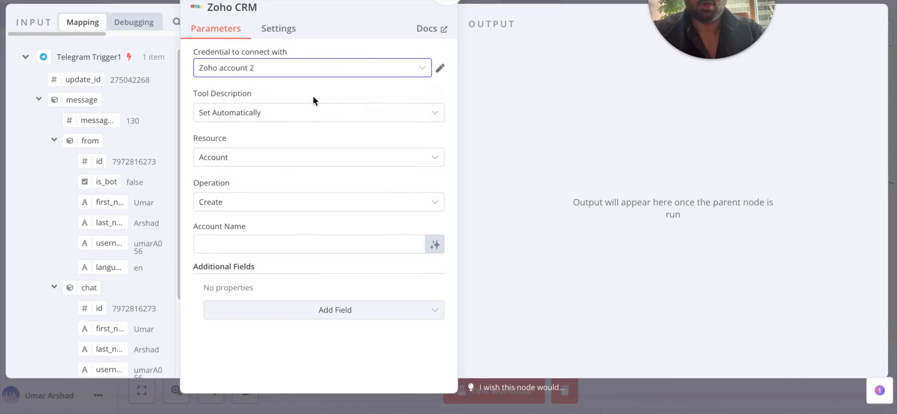
pyautogui.click(261, 157)
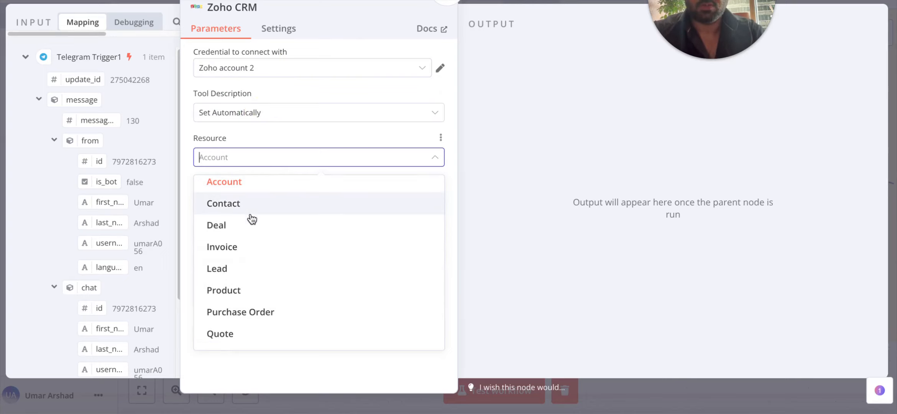
pyautogui.scroll(-1, 251, 226)
pyautogui.scroll(-3, 264, 261)
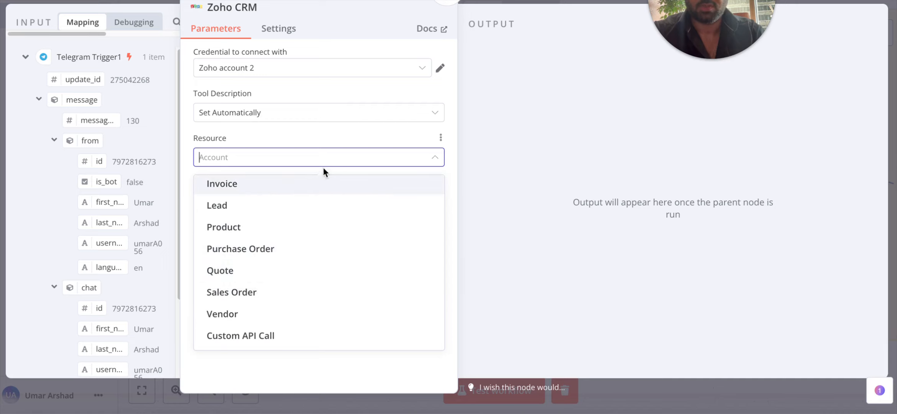
pyautogui.click(307, 133)
pyautogui.click(279, 203)
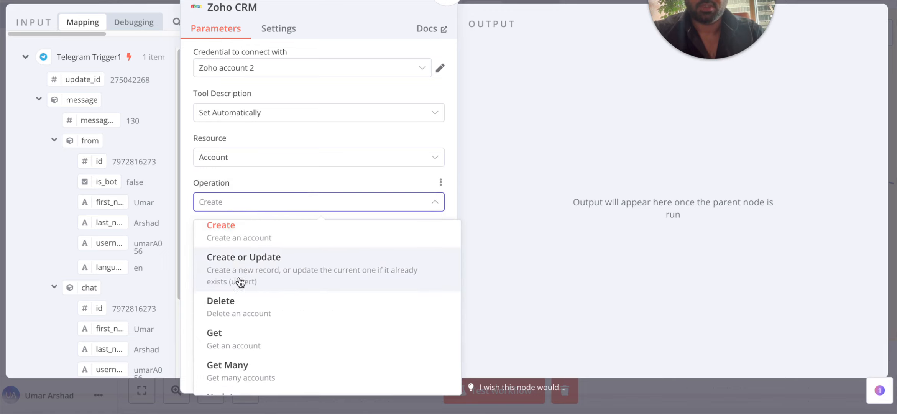
pyautogui.scroll(-1, 284, 301)
pyautogui.scroll(-1, 296, 308)
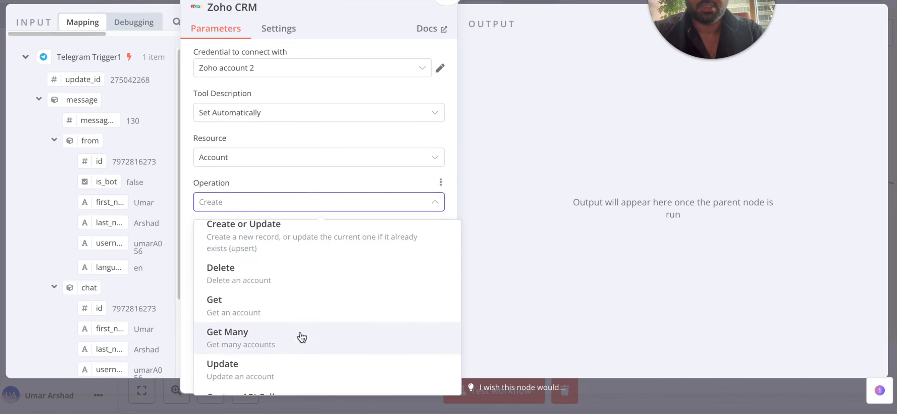
pyautogui.click(260, 176)
pyautogui.click(230, 189)
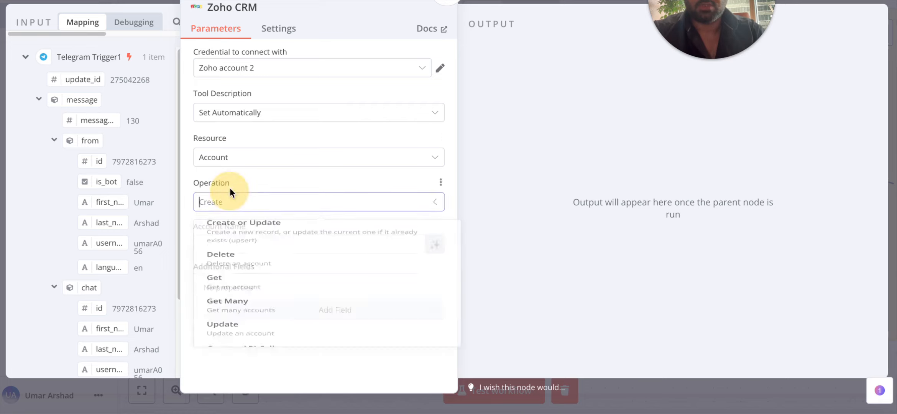
pyautogui.click(246, 231)
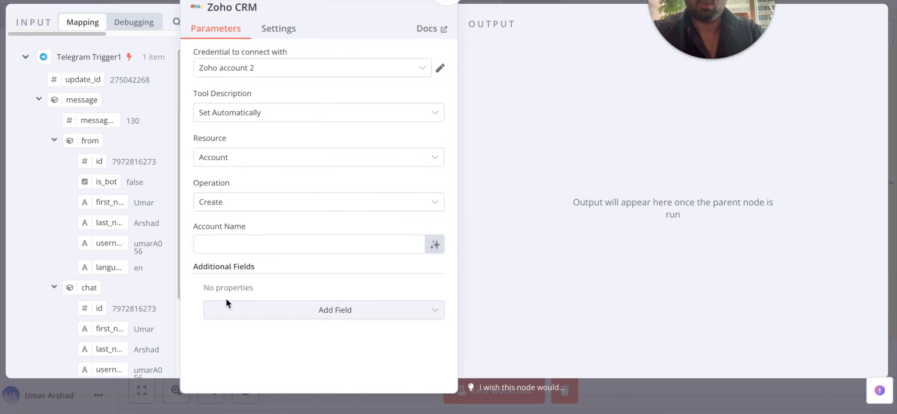
# Close the panel and delete the newly added Zoho CRM tool node.
pyautogui.scroll(-3, 124, 305)
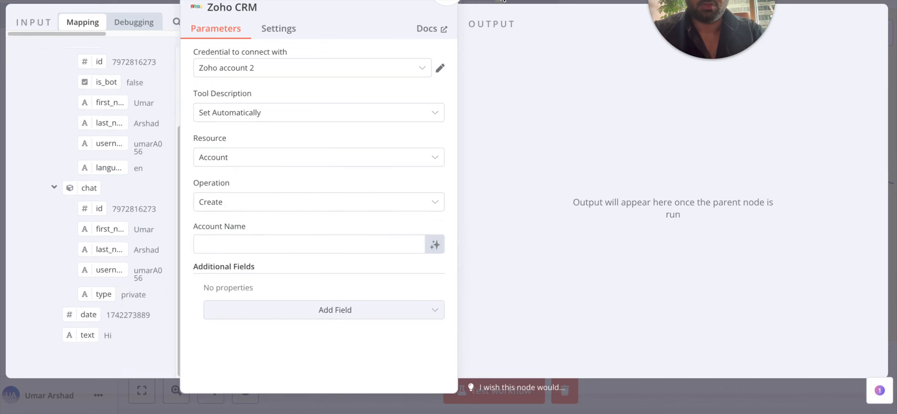
pyautogui.press('Escape')
pyautogui.click(545, 135)
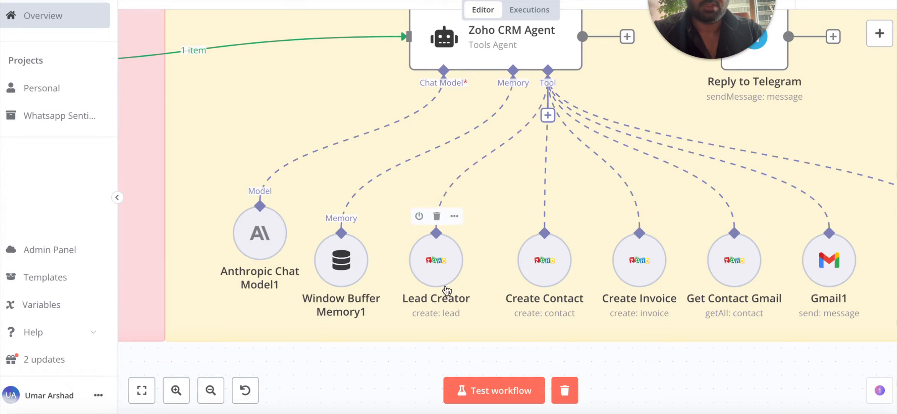
# Open the Lead Creator tool and scroll through its parameters.
pyautogui.doubleClick(428, 268)
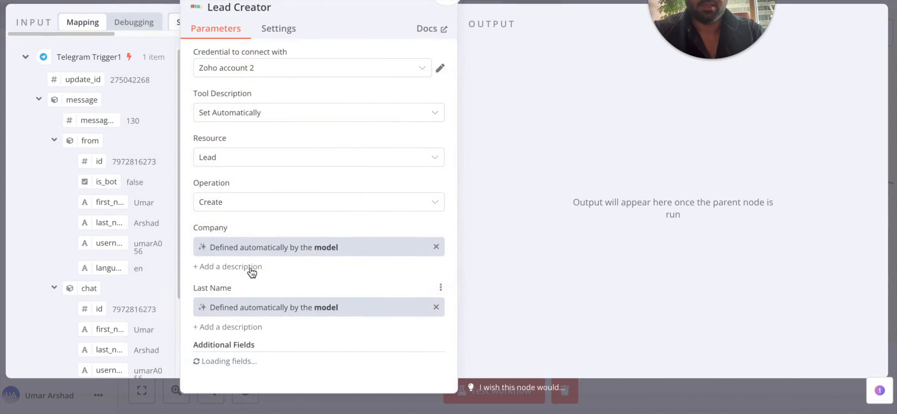
pyautogui.scroll(-6, 251, 270)
pyautogui.scroll(6, 283, 229)
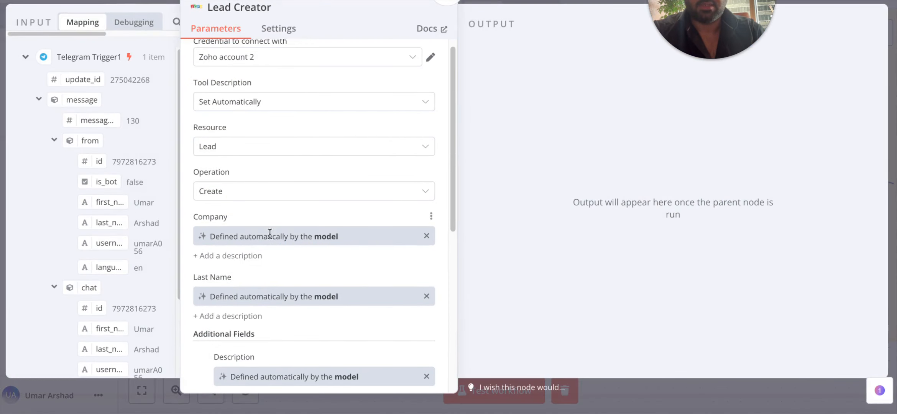
pyautogui.scroll(1, 269, 233)
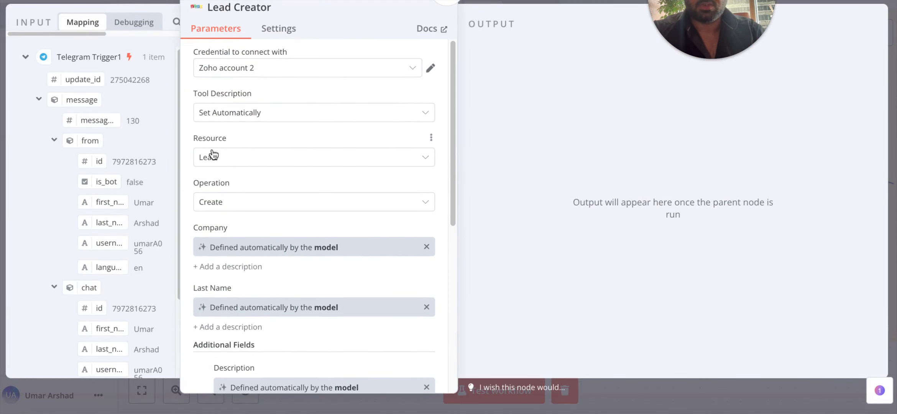
pyautogui.scroll(-2, 230, 172)
pyautogui.scroll(-1, 230, 164)
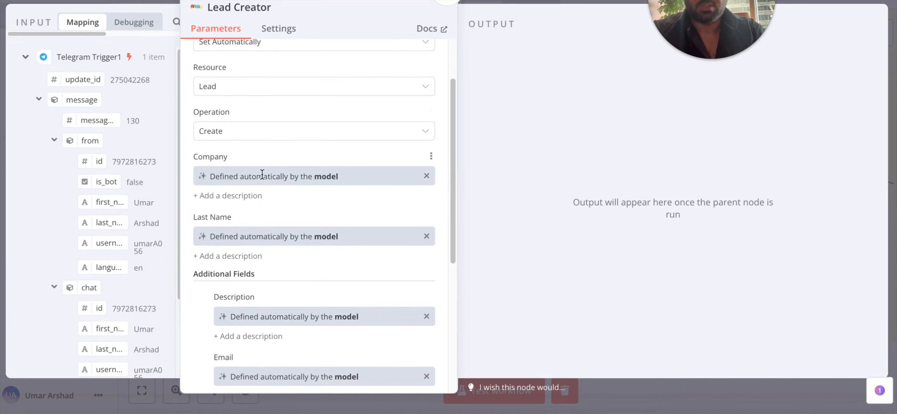
# Try inserting the incoming message text into Company, then revert it to model-defined.
pyautogui.click(426, 177)
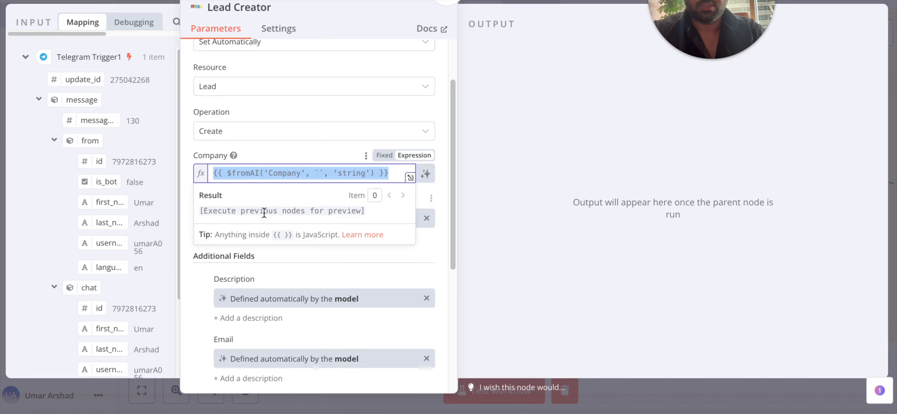
pyautogui.scroll(-3, 68, 198)
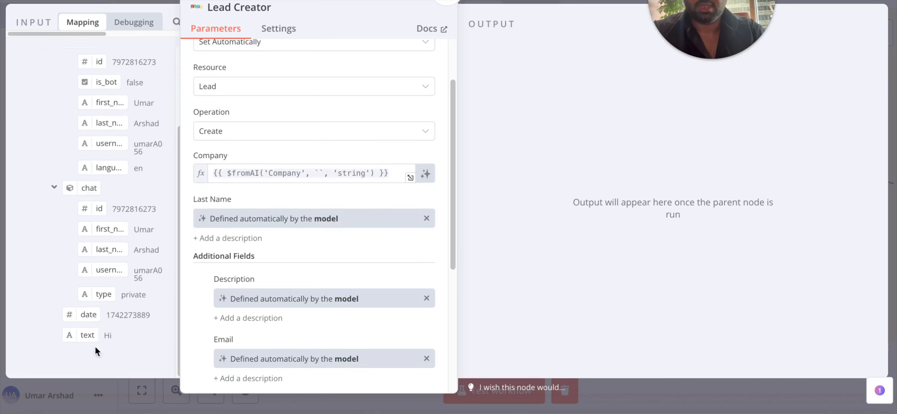
pyautogui.scroll(2, 83, 324)
pyautogui.scroll(-2, 104, 313)
pyautogui.moveTo(198, 262); pyautogui.dragTo(301, 178)
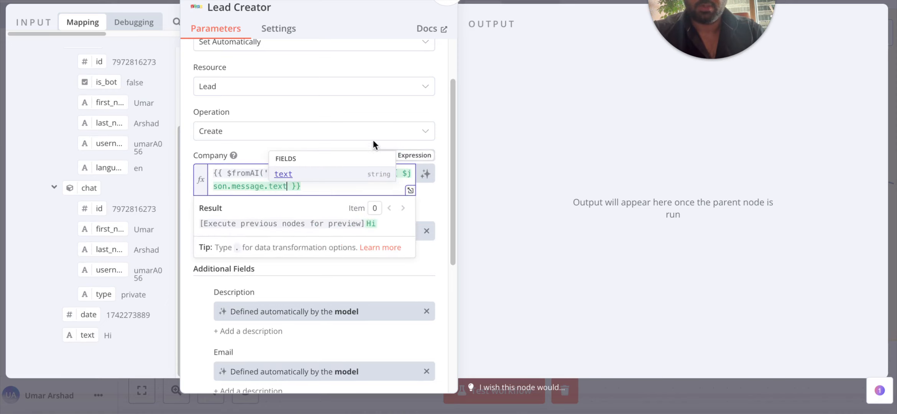
pyautogui.click(446, 170)
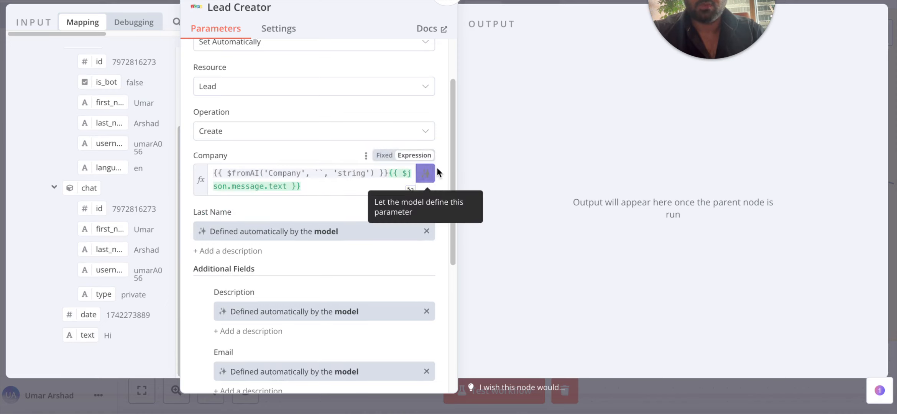
pyautogui.click(433, 173)
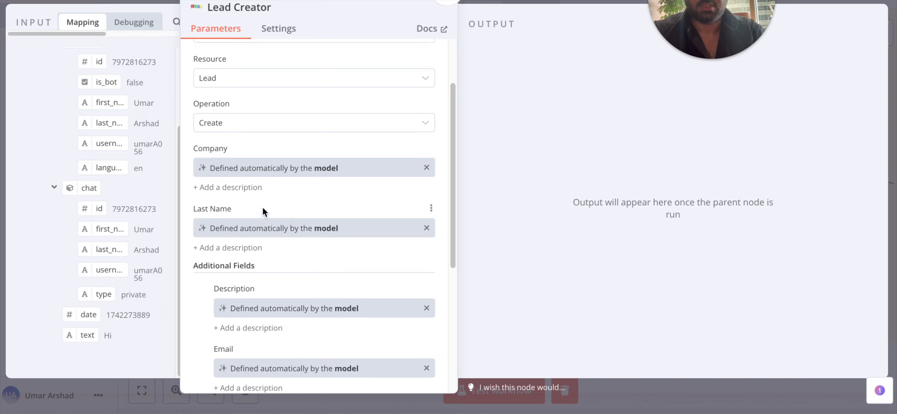
# Review the model-defined Description, Email, Lead Source, Lead Status and Mobile fields without adding any, then close.
pyautogui.scroll(1, 108, 222)
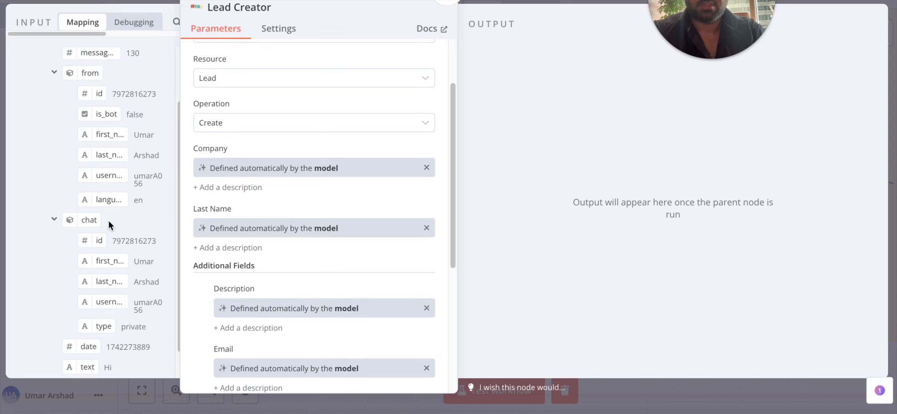
pyautogui.scroll(-1, 290, 188)
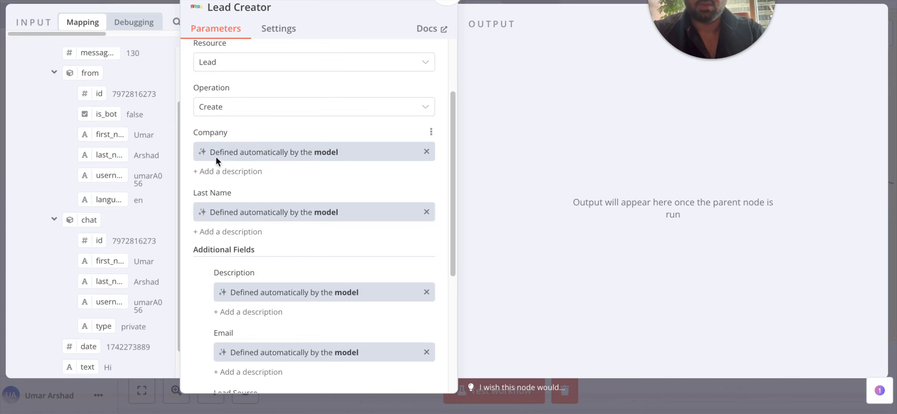
pyautogui.scroll(-7, 264, 314)
pyautogui.scroll(10, 293, 215)
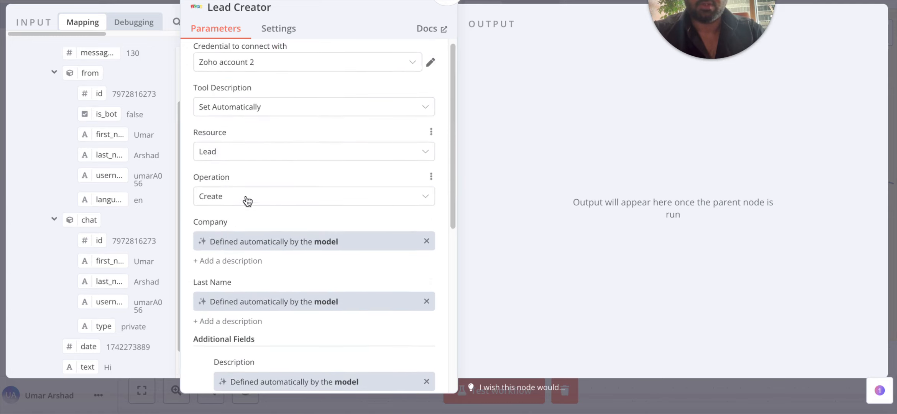
pyautogui.scroll(-4, 194, 262)
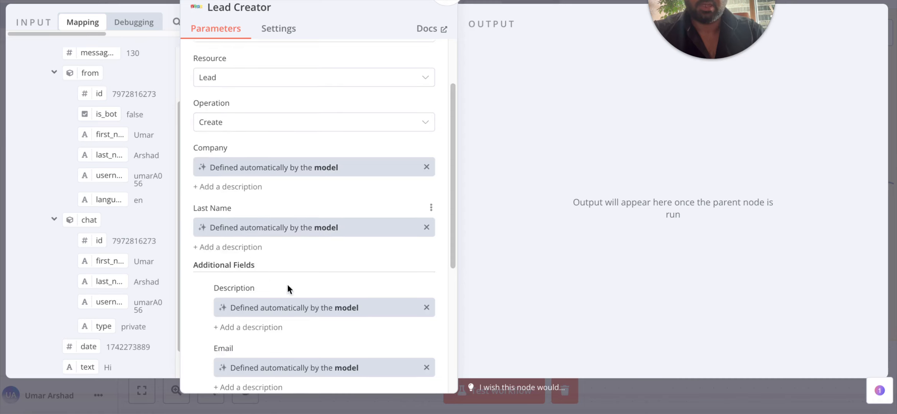
pyautogui.scroll(-6, 288, 289)
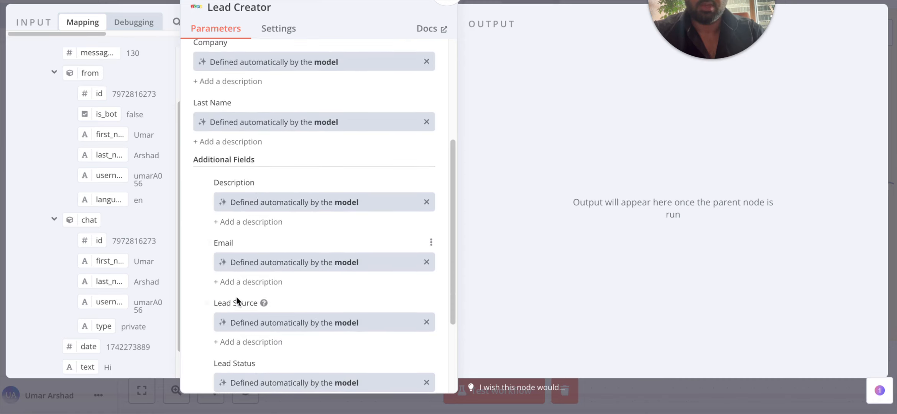
pyautogui.scroll(-7, 261, 303)
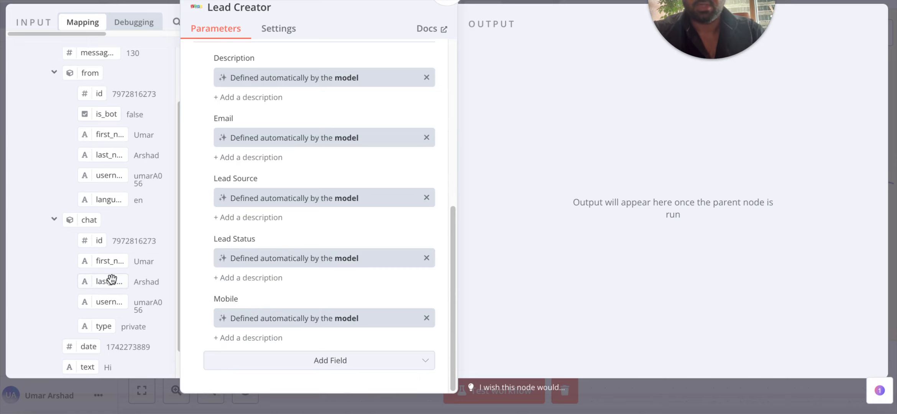
pyautogui.scroll(2, 254, 230)
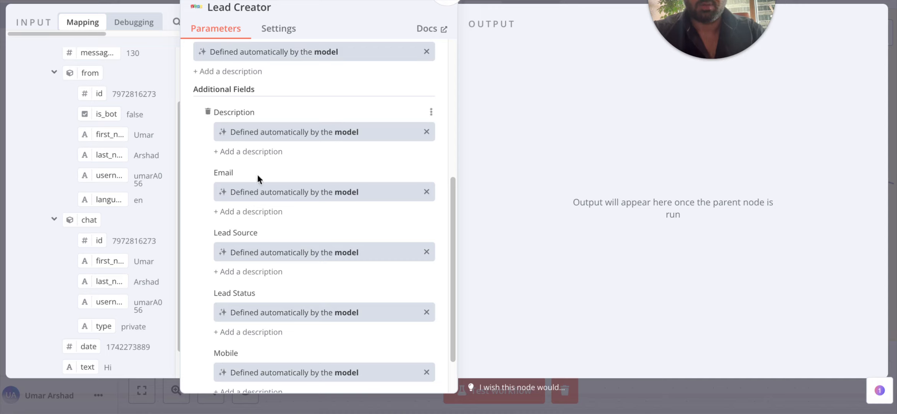
pyautogui.scroll(-2, 286, 207)
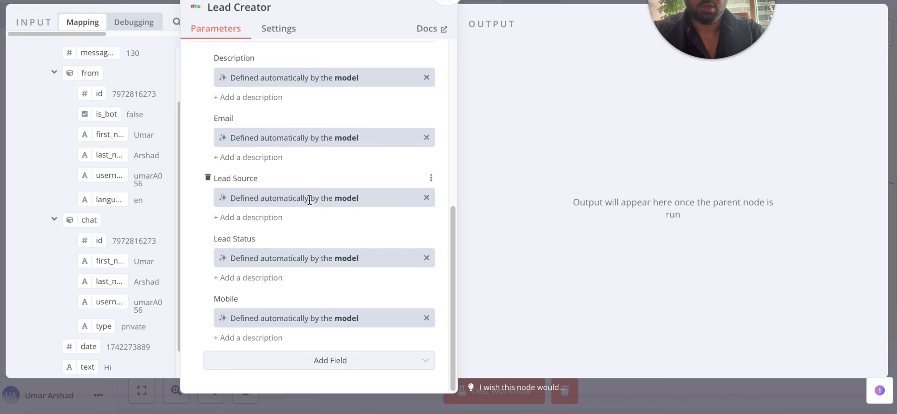
pyautogui.click(357, 359)
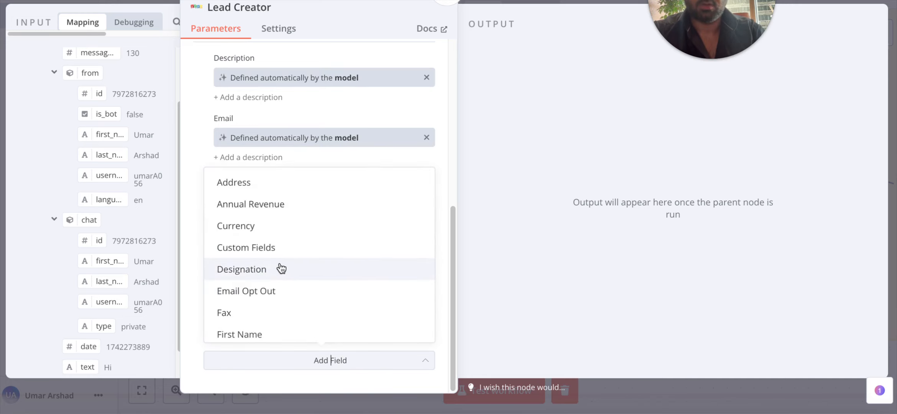
pyautogui.scroll(-5, 325, 336)
pyautogui.click(330, 361)
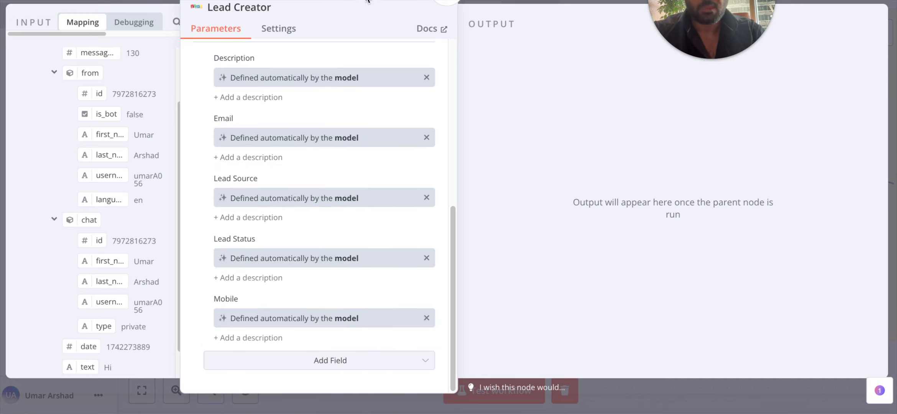
pyautogui.click(484, 2)
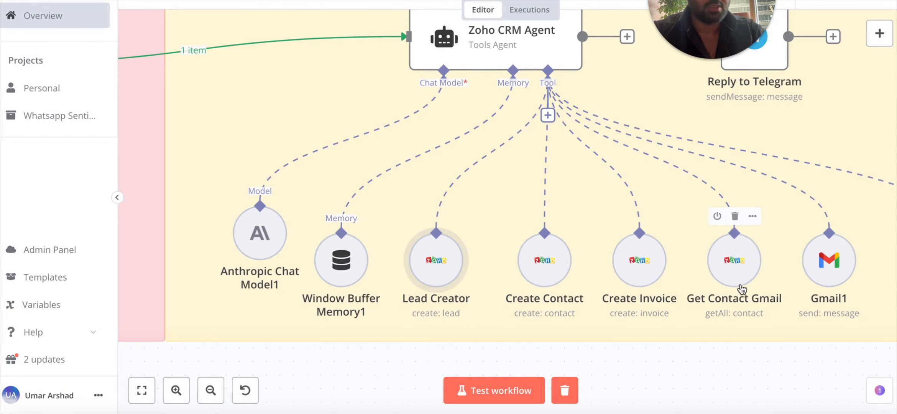
# Pan the canvas and bring up the tool search from the Zoho CRM Agent's Tool connector.
pyautogui.hscroll(3, 740, 287)
pyautogui.hscroll(3, 742, 289)
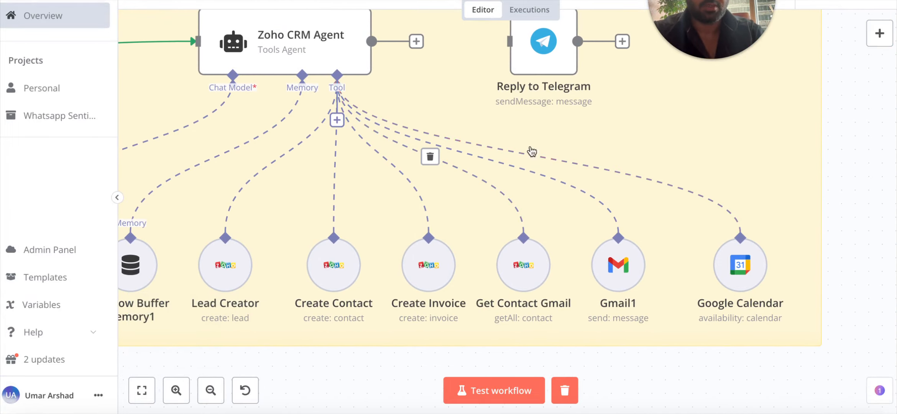
pyautogui.click(337, 120)
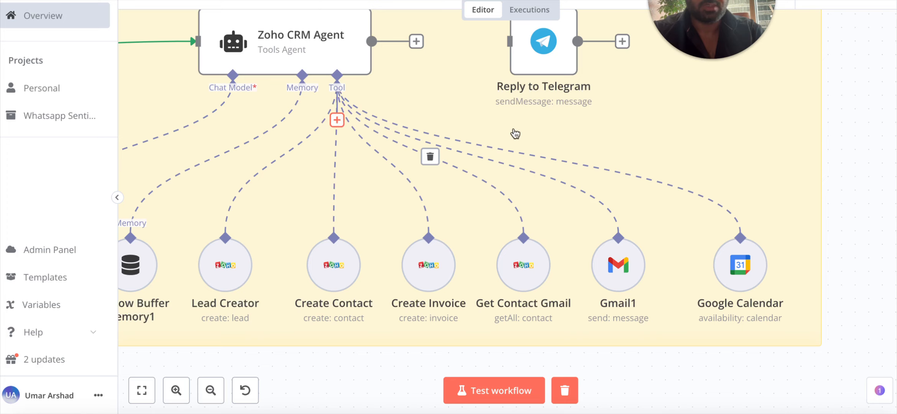
pyautogui.click(802, 69)
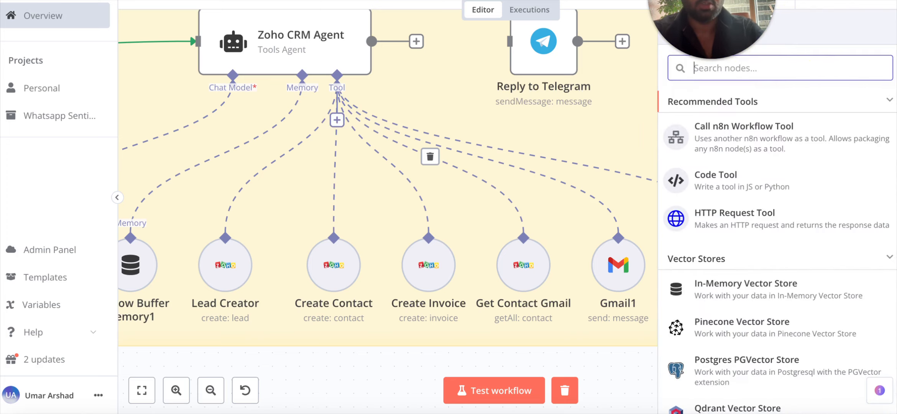
# Add a Gmail Tool from a 'gmail' search using the existing Gmail account credential.
pyautogui.write('gmail')
pyautogui.click(741, 115)
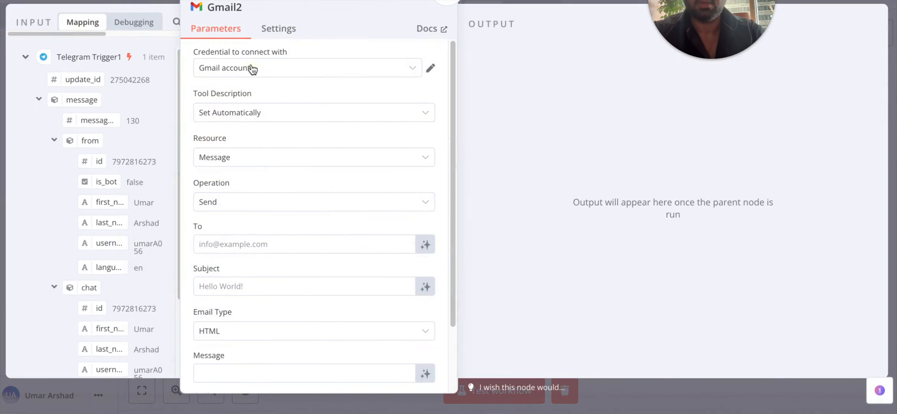
pyautogui.click(306, 67)
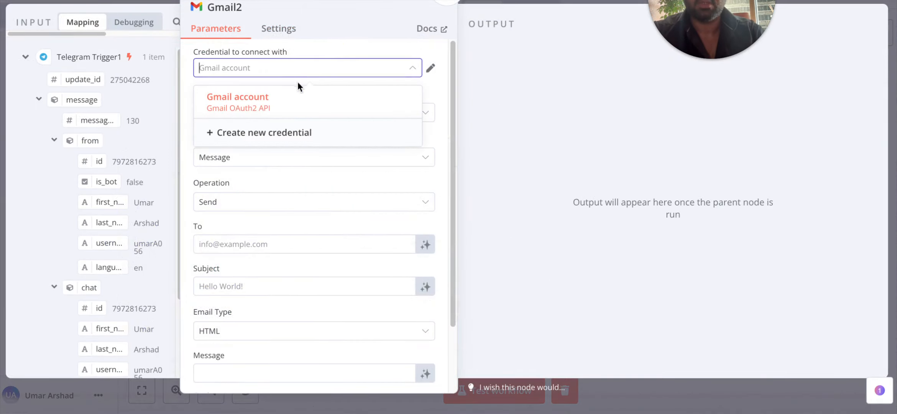
pyautogui.click(240, 101)
pyautogui.click(431, 68)
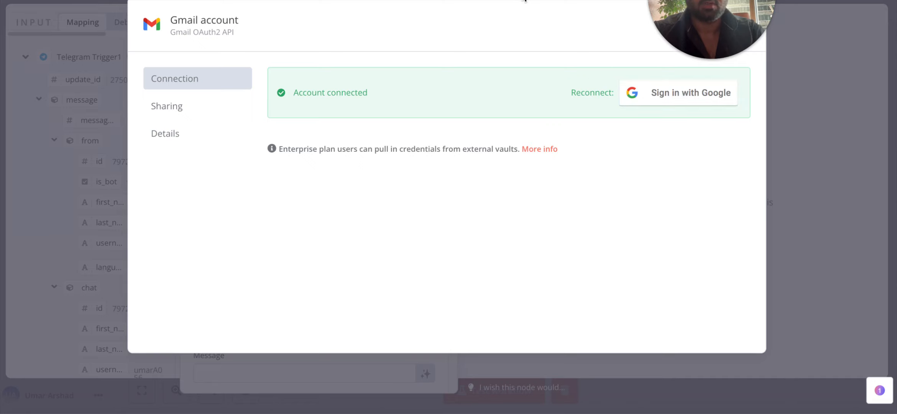
pyautogui.press('Escape')
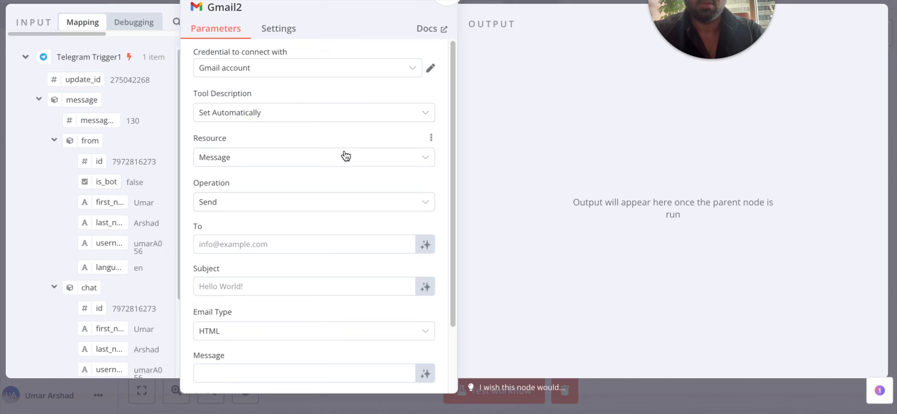
# Make To and Subject model-defined, then close and delete the trial Gmail2 node.
pyautogui.scroll(-2, 346, 156)
pyautogui.scroll(2, 238, 149)
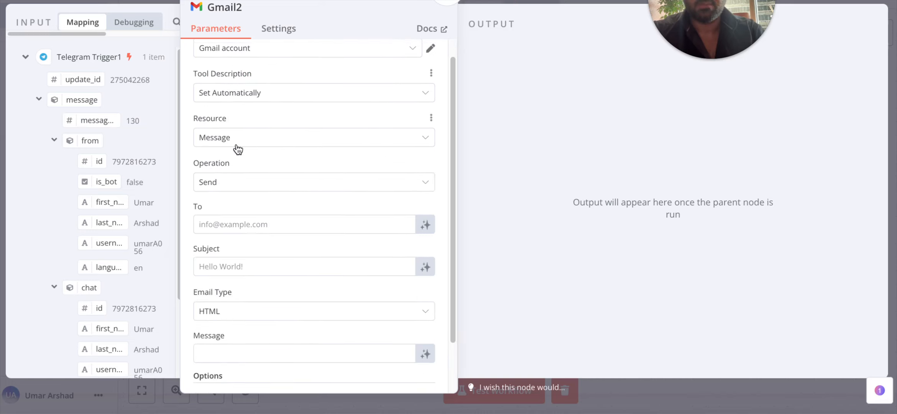
pyautogui.scroll(-1, 230, 153)
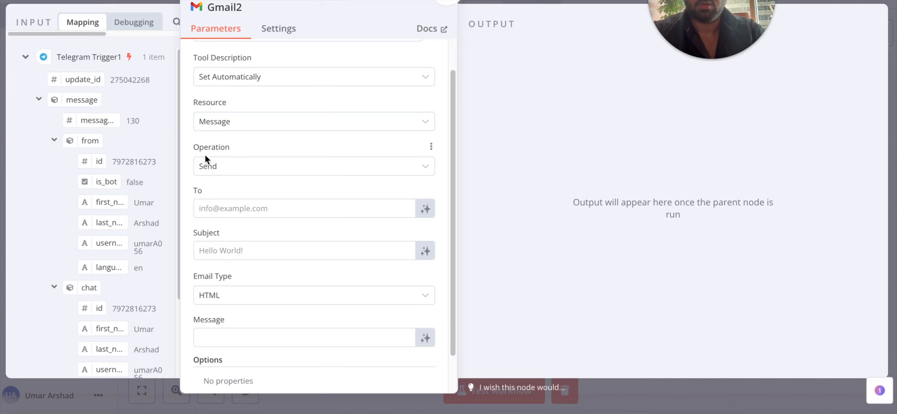
pyautogui.scroll(-1, 238, 161)
pyautogui.scroll(-1, 249, 184)
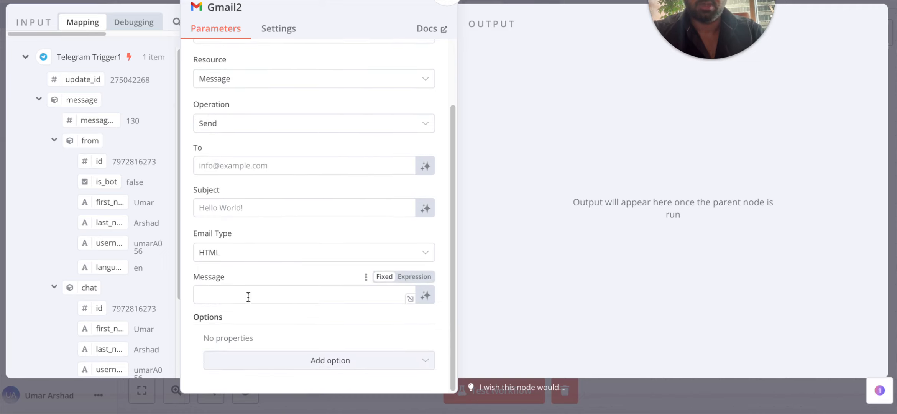
pyautogui.scroll(-3, 114, 205)
pyautogui.scroll(3, 114, 205)
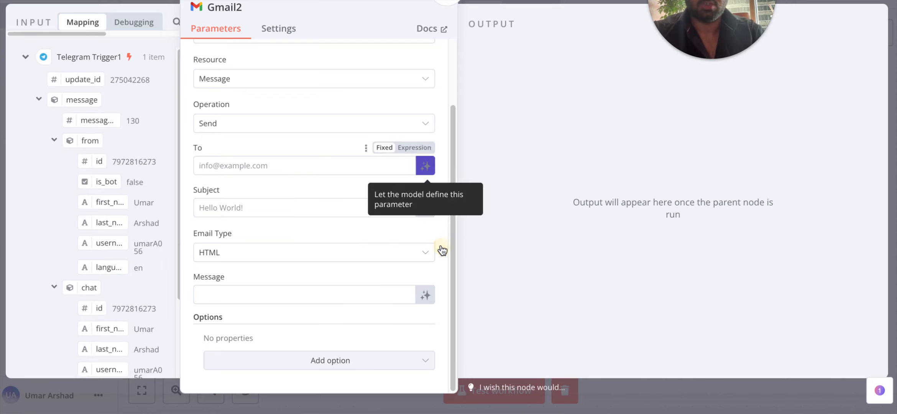
pyautogui.click(425, 166)
pyautogui.click(425, 230)
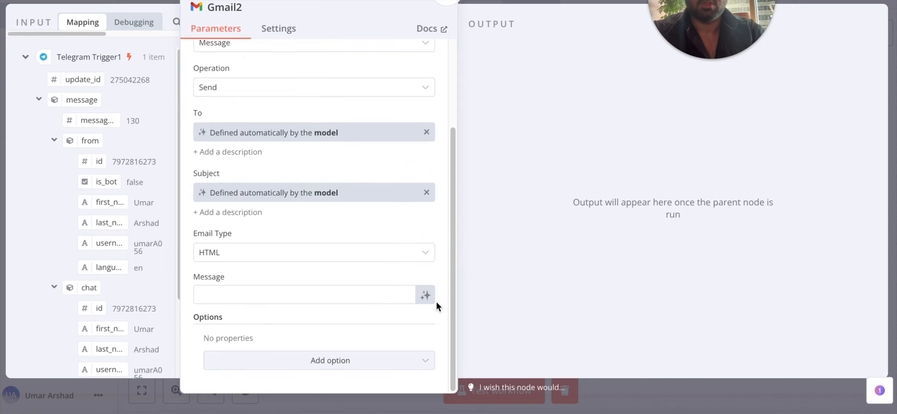
pyautogui.press('Escape')
pyautogui.click(334, 141)
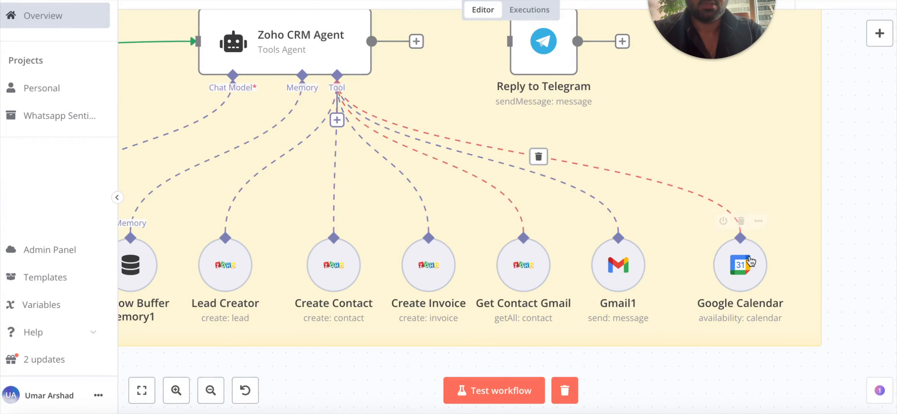
# Review the Google Calendar tool's Availability settings with model-defined start and end times.
pyautogui.doubleClick(741, 264)
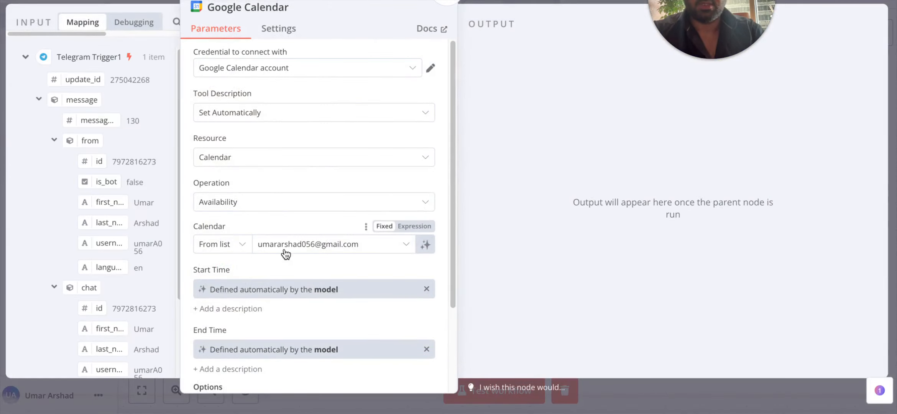
pyautogui.scroll(-1, 287, 249)
pyautogui.scroll(-3, 297, 238)
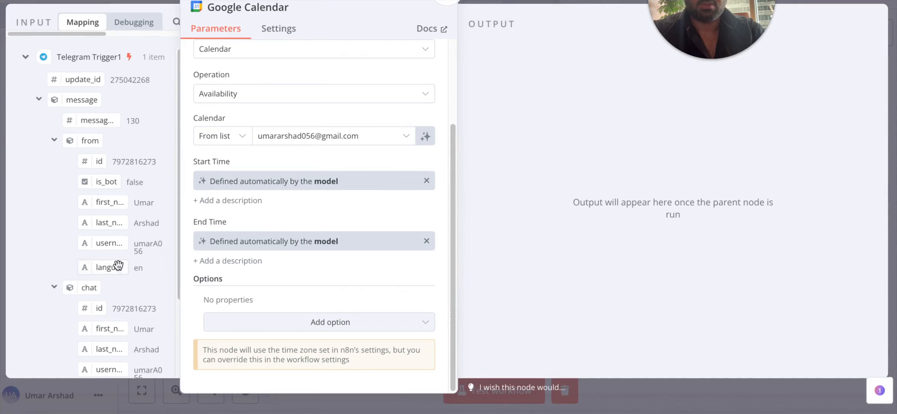
pyautogui.scroll(-3, 115, 263)
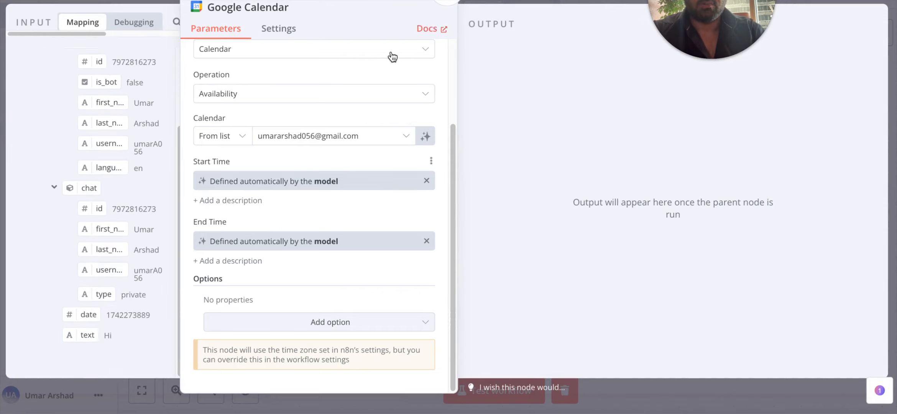
pyautogui.click(651, 2)
# Connect the Zoho CRM Agent's output to the Reply to Telegram node's input.
pyautogui.scroll(1, 572, 138)
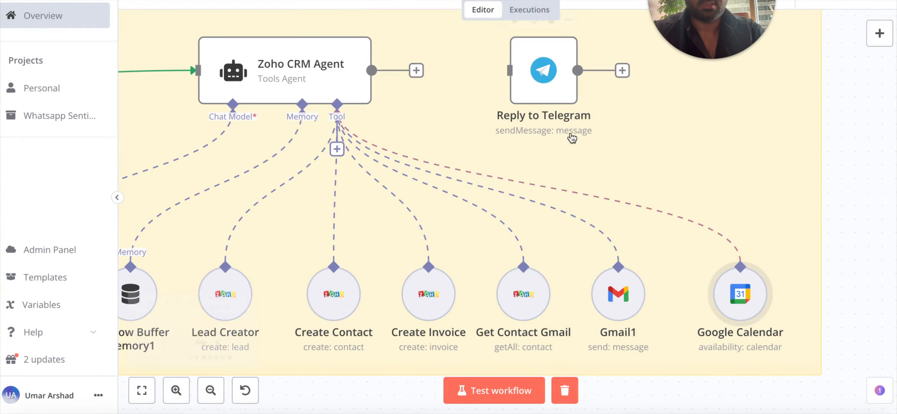
pyautogui.scroll(3, 569, 175)
pyautogui.moveTo(399, 150); pyautogui.dragTo(519, 150)
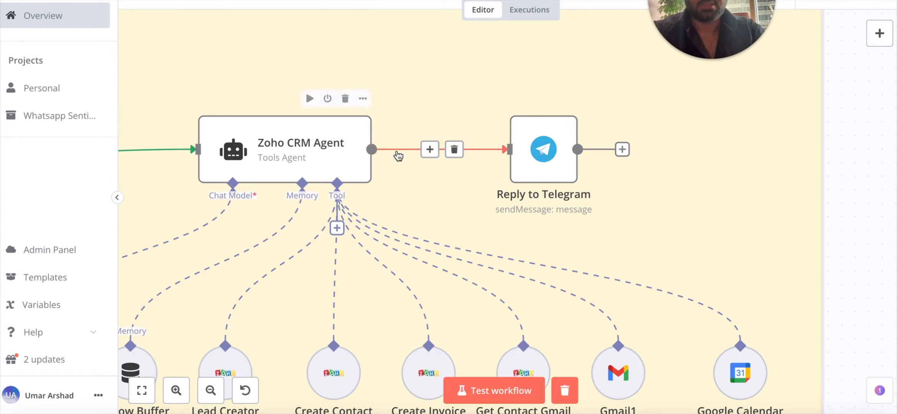
pyautogui.scroll(-2, 314, 168)
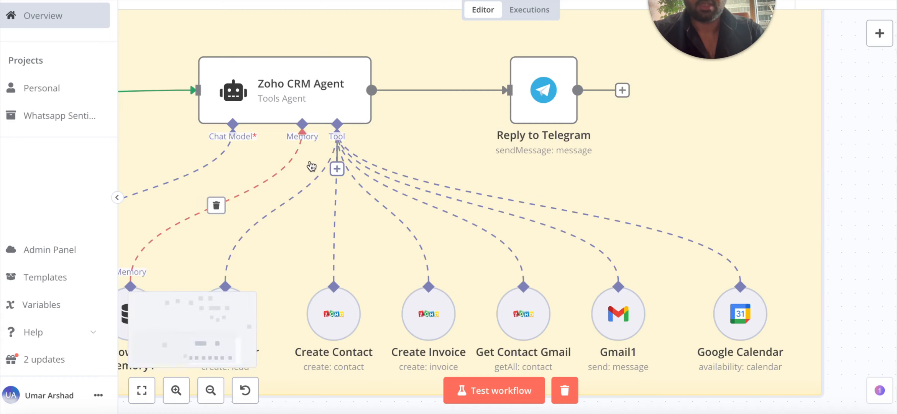
# Open the Zoho CRM Agent node to check its run output, then close it.
pyautogui.doubleClick(326, 96)
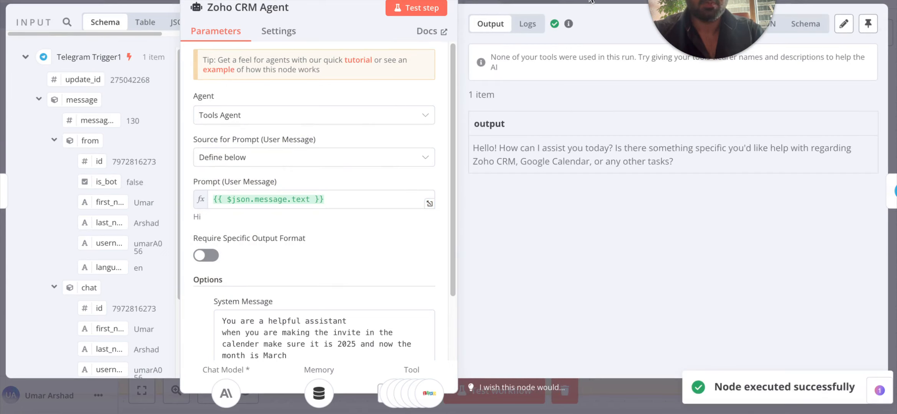
pyautogui.click(611, 156)
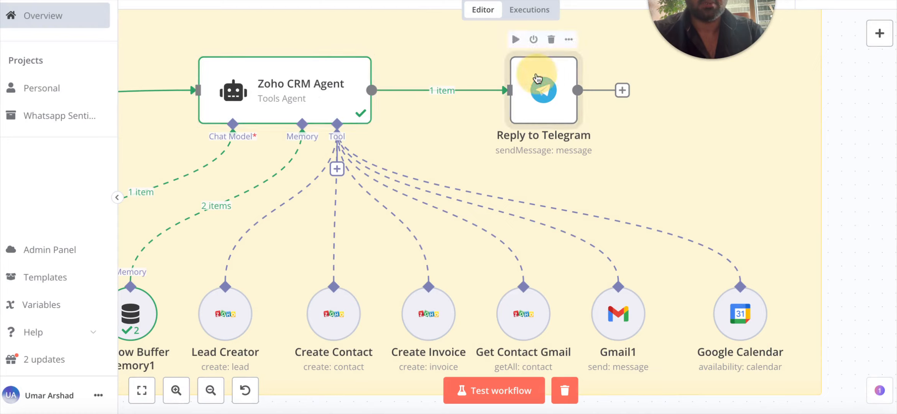
# Test the Reply to Telegram step so the agent's greeting is sent.
pyautogui.doubleClick(544, 90)
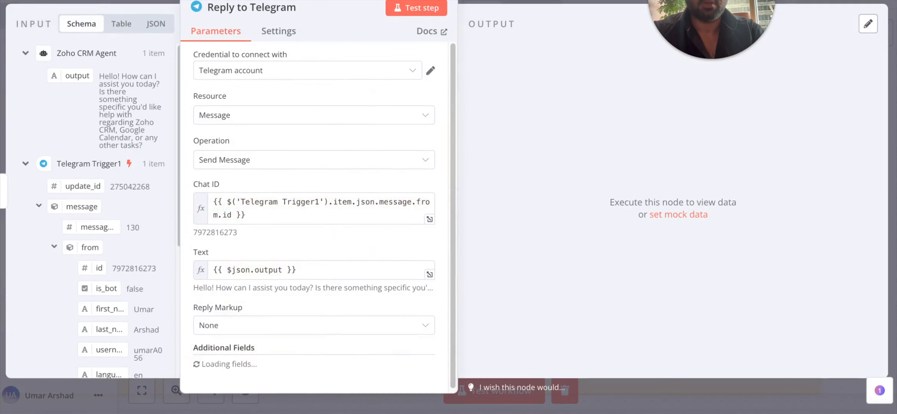
pyautogui.click(422, 9)
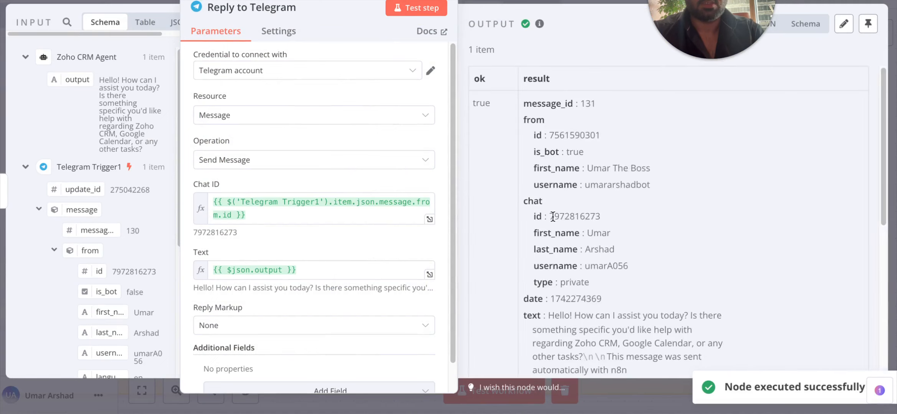
pyautogui.scroll(-7, 607, 249)
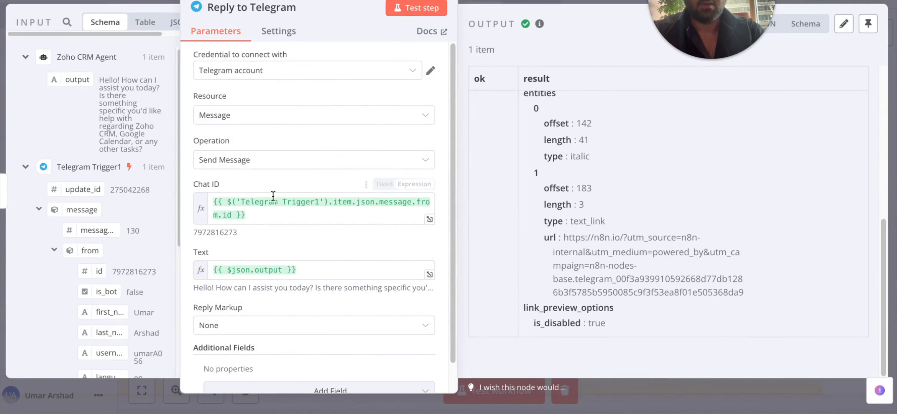
# Keep Telegram account as the Reply to Telegram credential.
pyautogui.click(222, 71)
pyautogui.click(234, 85)
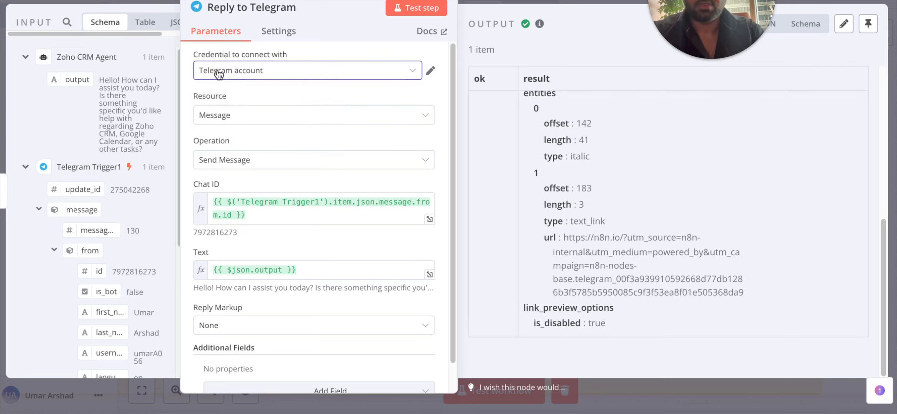
pyautogui.click(251, 74)
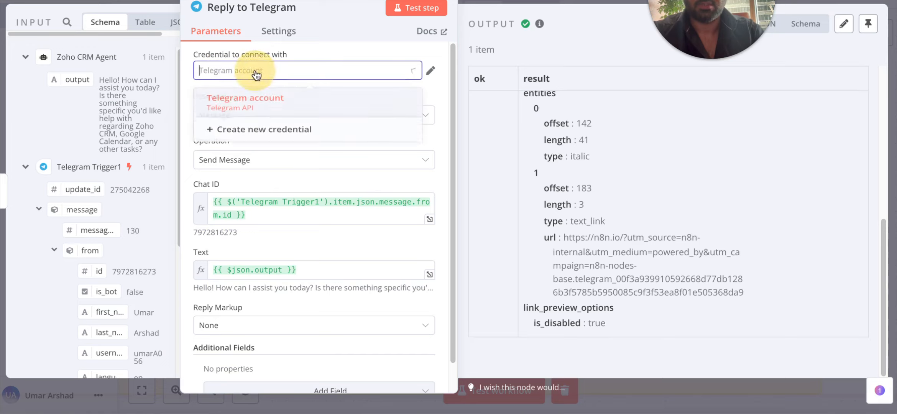
pyautogui.click(245, 70)
pyautogui.click(244, 71)
pyautogui.click(243, 71)
pyautogui.click(242, 71)
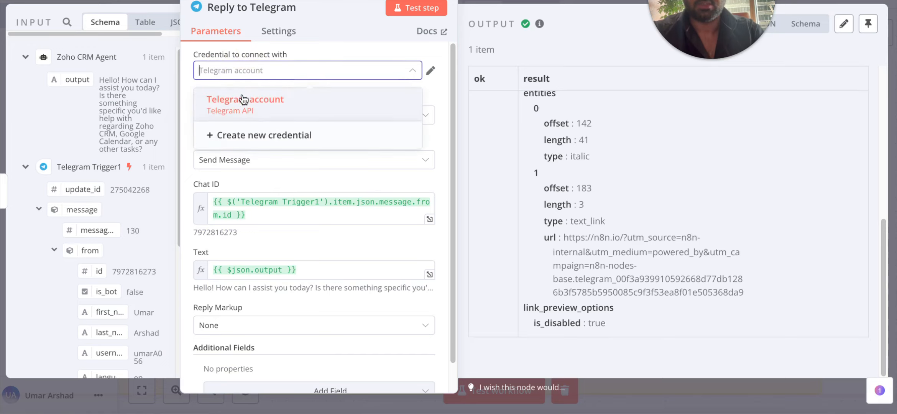
pyautogui.click(242, 71)
pyautogui.click(242, 71)
pyautogui.click(238, 95)
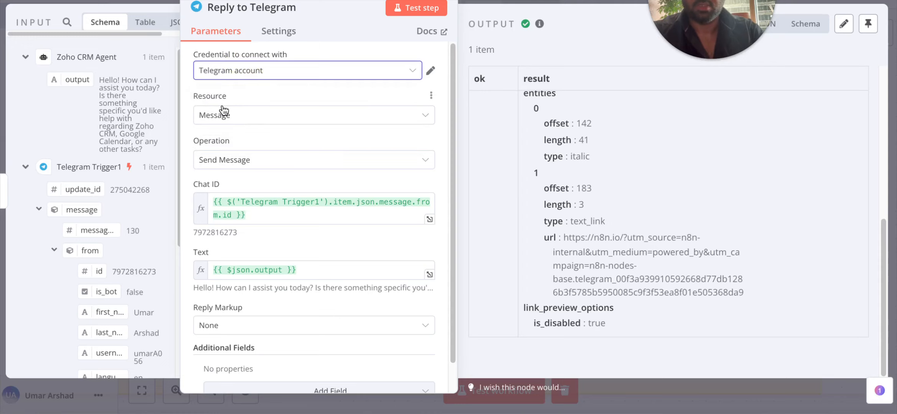
pyautogui.scroll(-1, 245, 130)
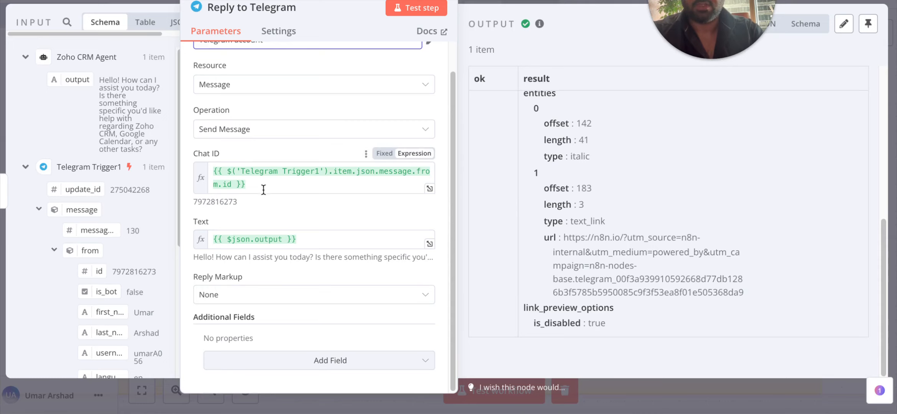
# Set the reply's Chat ID to the sender's message.from.id, replacing the mistaken output mapping.
pyautogui.tripleClick(215, 178)
pyautogui.press('BackSpace')
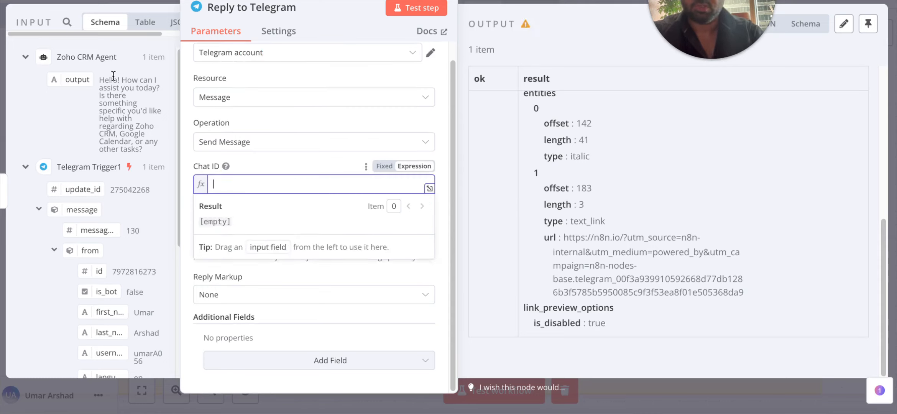
pyautogui.moveTo(75, 82); pyautogui.dragTo(249, 184)
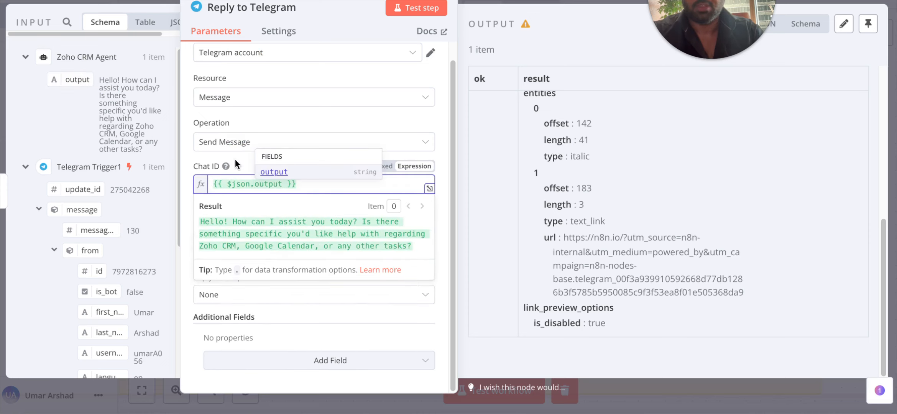
pyautogui.click(271, 228)
pyautogui.click(323, 180)
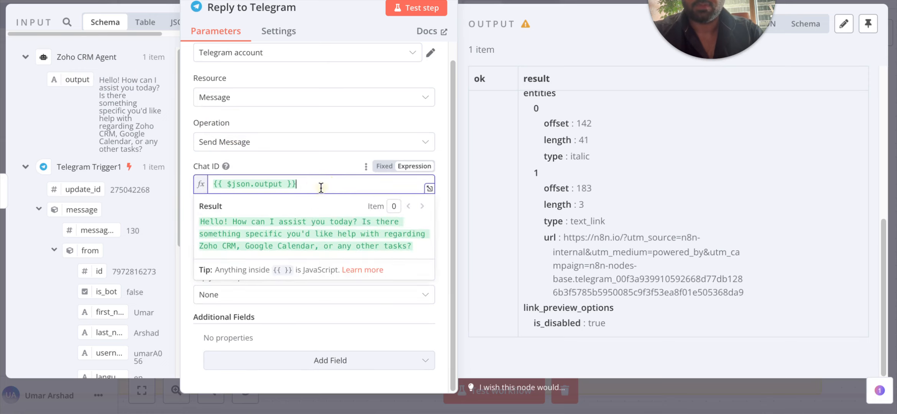
pyautogui.press('BackSpace')
pyautogui.press('BackSpace')
pyautogui.press('BackSpace')
pyautogui.press('BackSpace')
pyautogui.press('BackSpace')
pyautogui.press('BackSpace')
pyautogui.press('BackSpace')
pyautogui.press('BackSpace')
pyautogui.press('BackSpace')
pyautogui.press('BackSpace')
pyautogui.press('BackSpace')
pyautogui.press('BackSpace')
pyautogui.press('BackSpace')
pyautogui.press('BackSpace')
pyautogui.press('BackSpace')
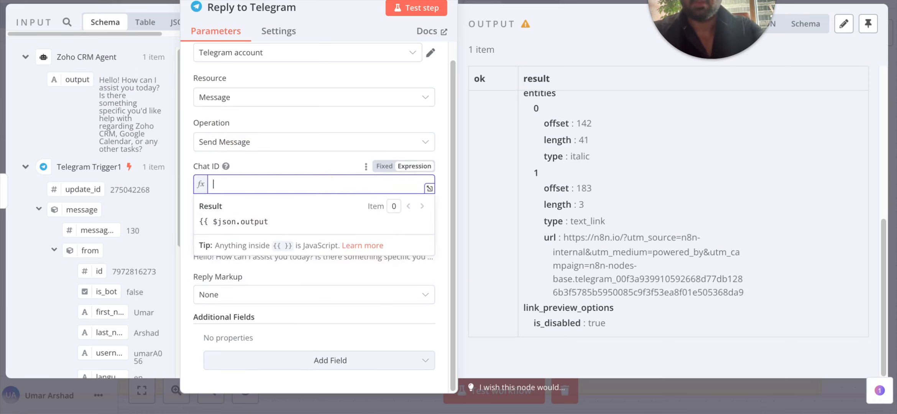
pyautogui.scroll(-6, 133, 250)
pyautogui.scroll(6, 116, 237)
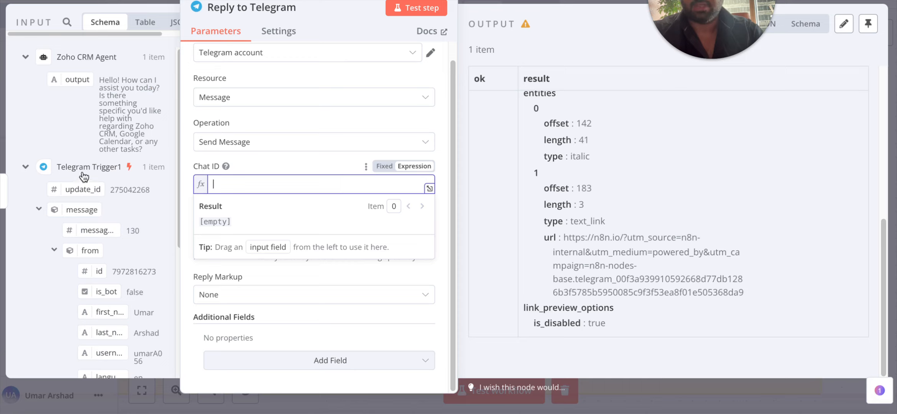
pyautogui.scroll(-2, 104, 176)
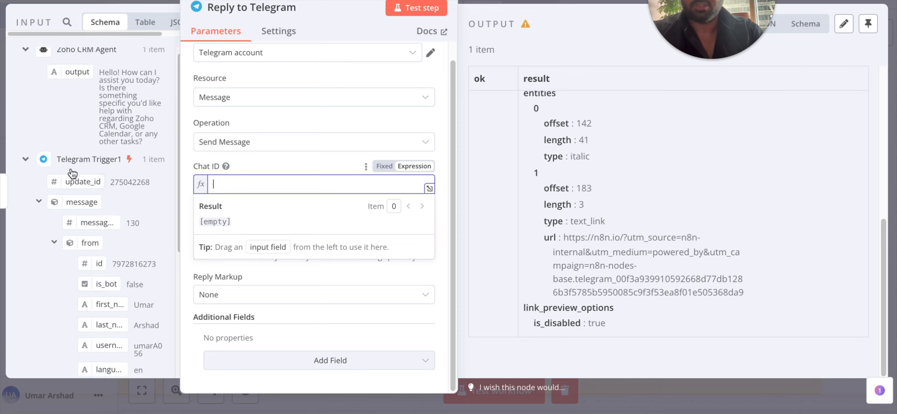
pyautogui.scroll(-1, 111, 225)
pyautogui.moveTo(98, 223); pyautogui.dragTo(277, 190)
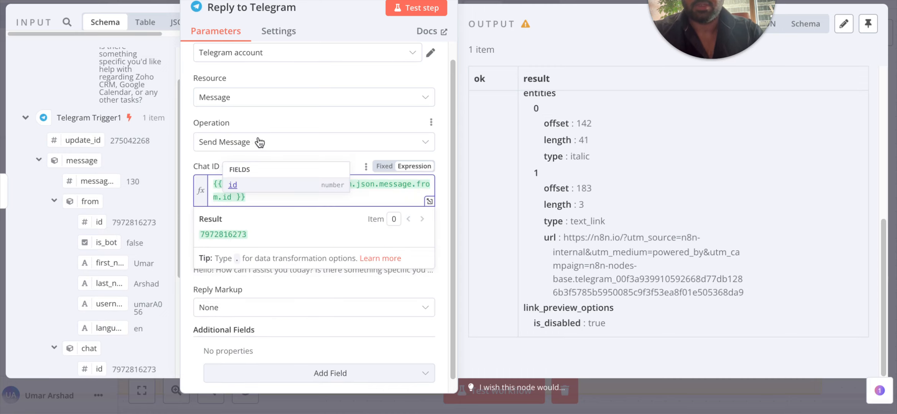
pyautogui.click(438, 128)
# Replace the Text field's expression with the agent's output.
pyautogui.scroll(-1, 403, 169)
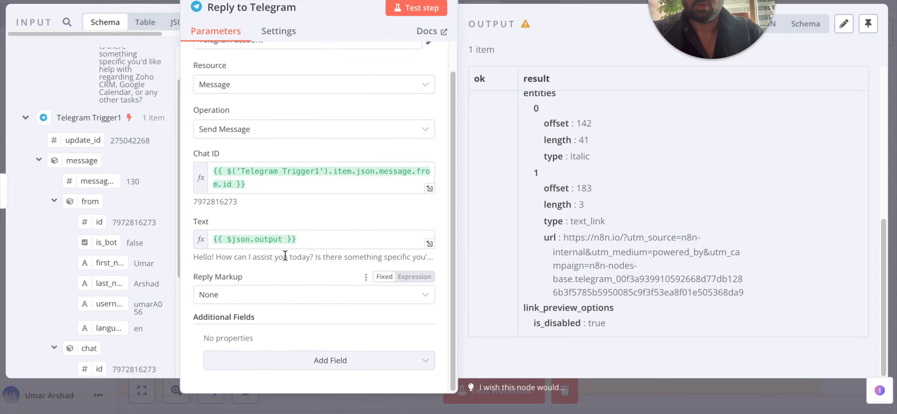
pyautogui.click(307, 239)
pyautogui.press('BackSpace')
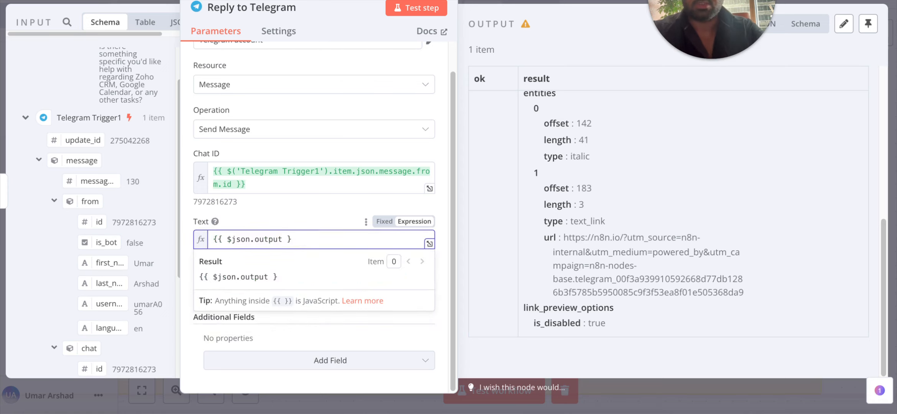
pyautogui.press('BackSpace')
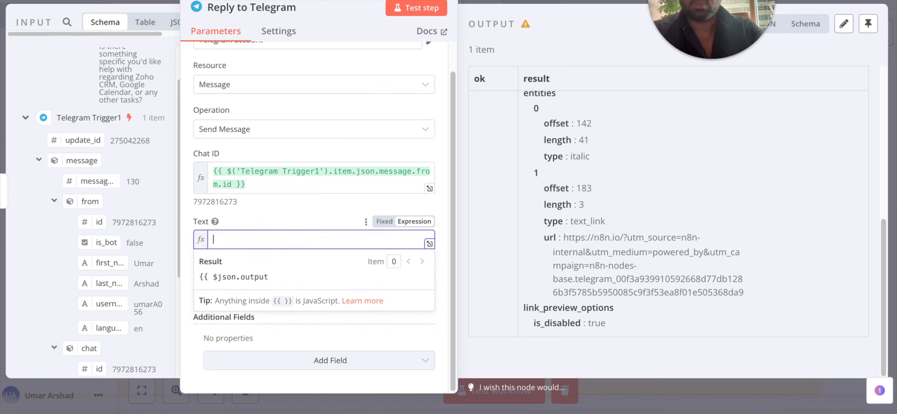
pyautogui.scroll(2, 84, 161)
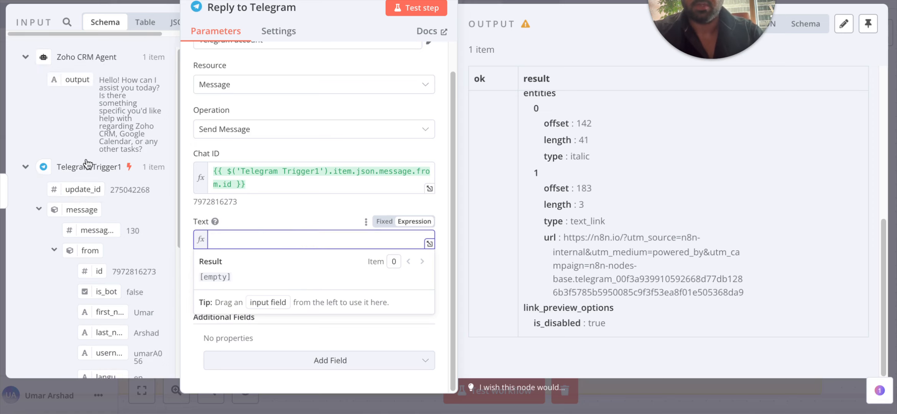
pyautogui.moveTo(76, 81); pyautogui.dragTo(274, 240)
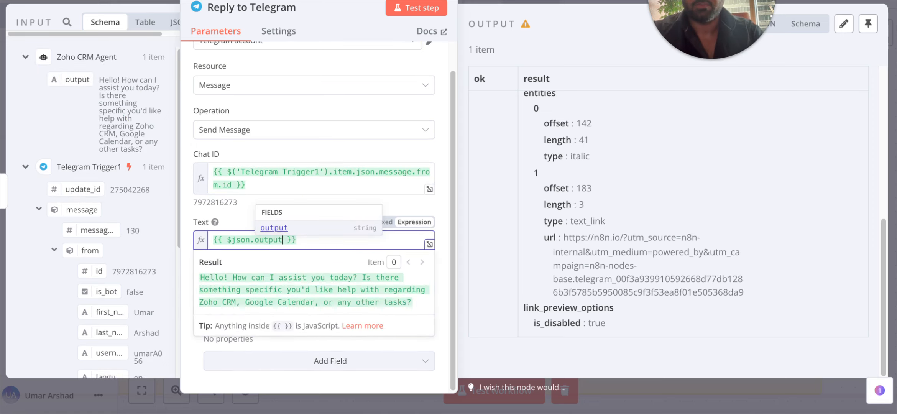
# Test the reply step and confirm the greeting arrived in the Telegram chat.
pyautogui.click(415, 12)
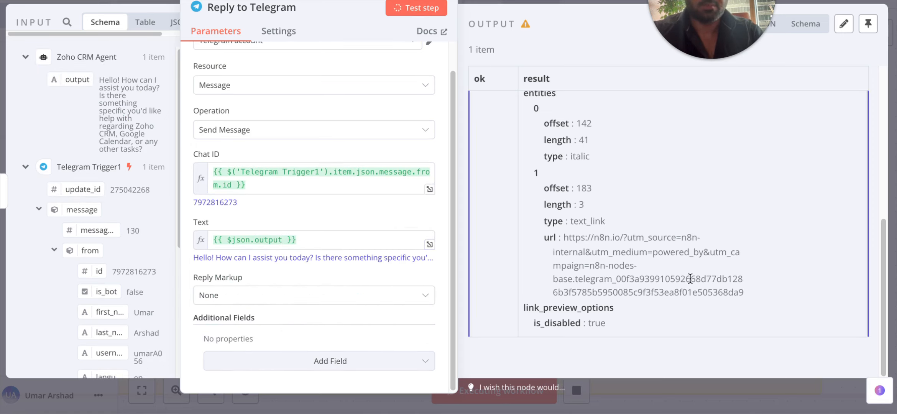
pyautogui.scroll(-4, 551, 87)
pyautogui.scroll(4, 564, 185)
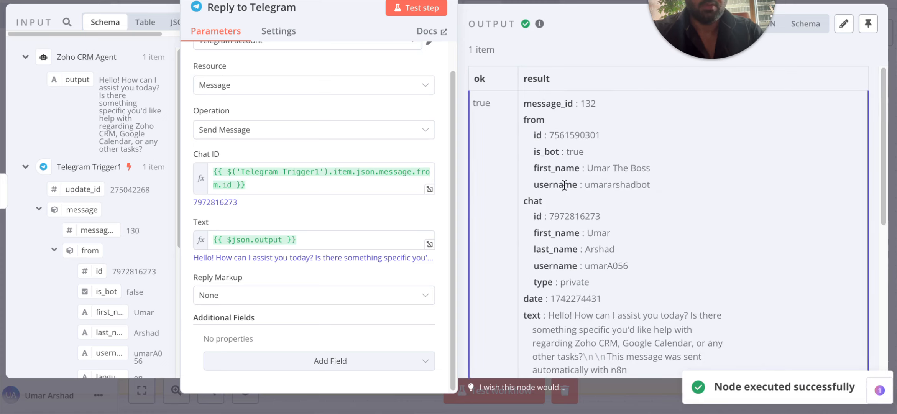
pyautogui.scroll(-4, 597, 210)
pyautogui.scroll(4, 597, 210)
pyautogui.scroll(-1, 597, 211)
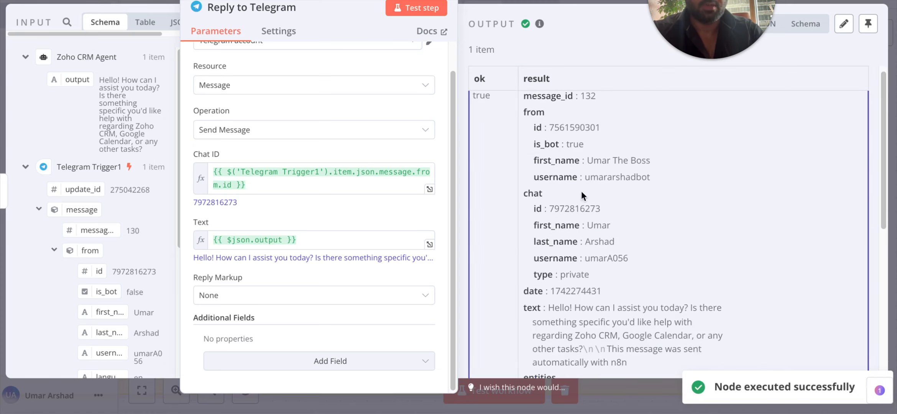
pyautogui.click(579, 0)
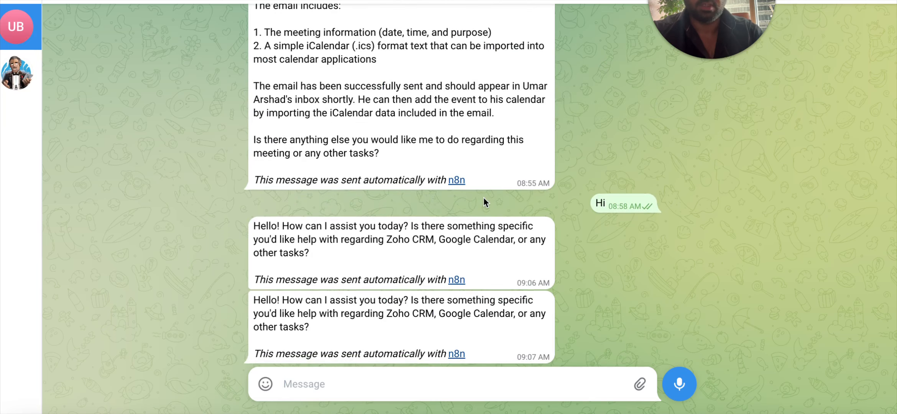
pyautogui.moveTo(261, 300); pyautogui.dragTo(351, 326)
pyautogui.click(370, 330)
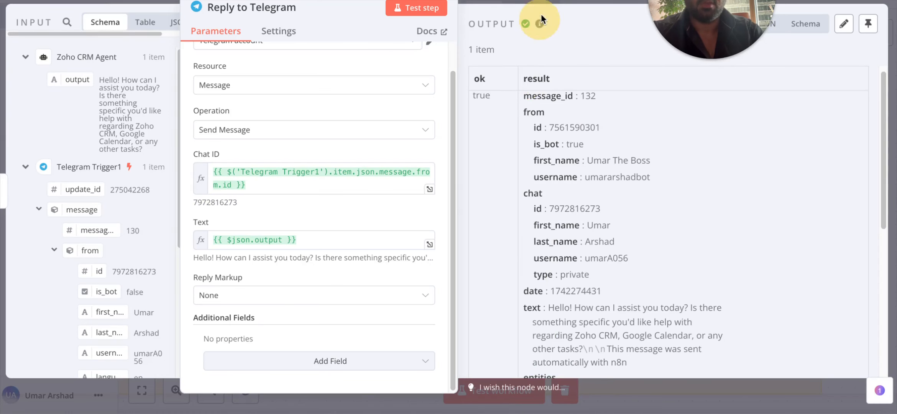
pyautogui.click(595, 22)
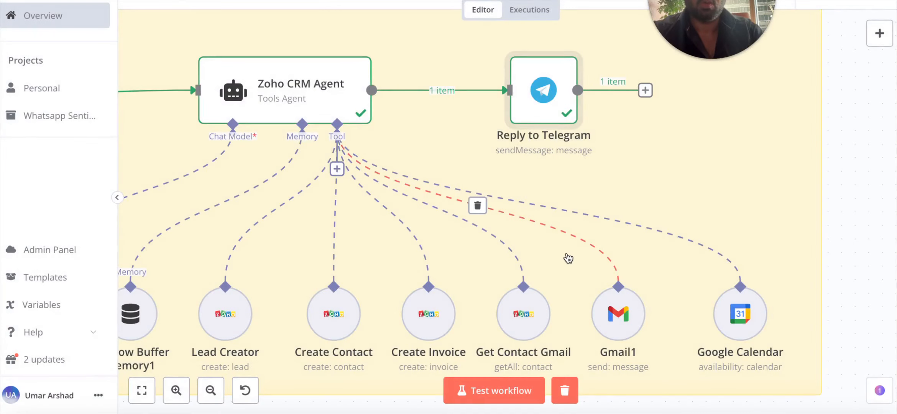
# Zoom out and pan the canvas to show everything from Telegram Trigger1 to the agent's tools.
pyautogui.scroll(-5, 569, 259)
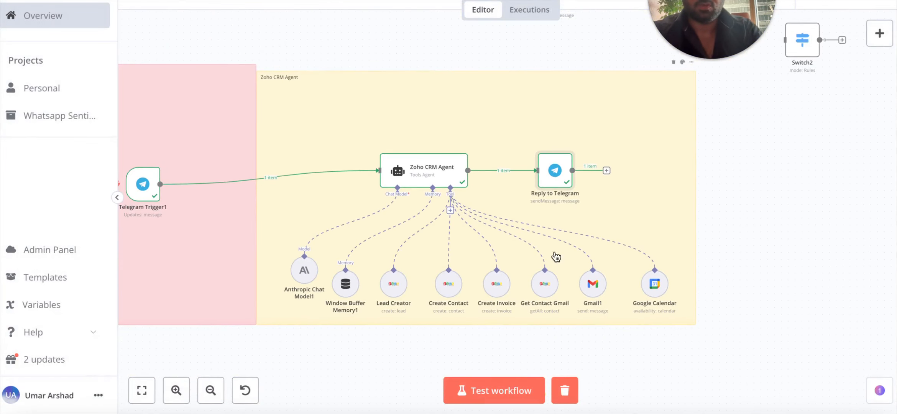
pyautogui.hscroll(-1, 568, 259)
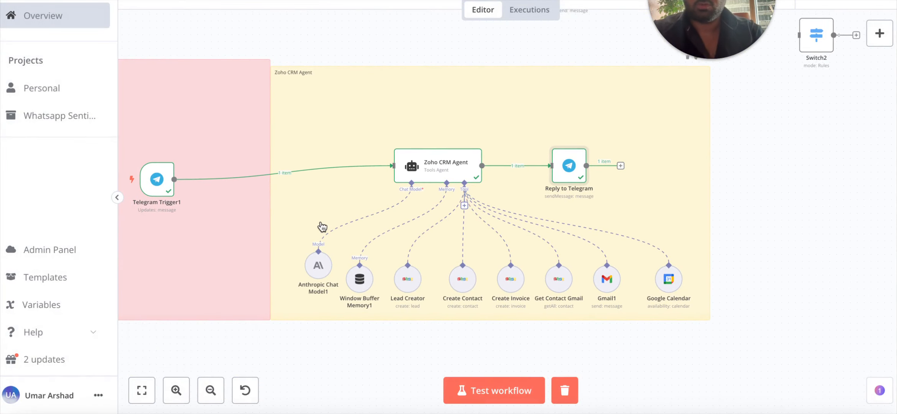